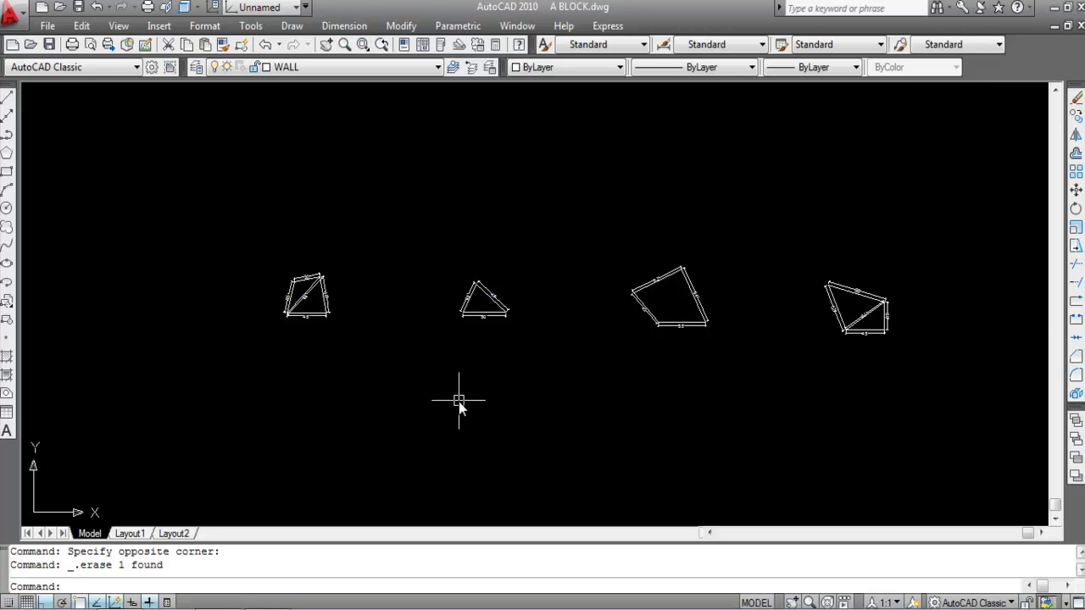
Draw a 45' horizontal line in the empty space below and between the dimensioned quadrilateral and triangle
{"action": "scroll", "coordinate": [449, 405], "scroll_direction": "up", "scroll_amount": 1}
{"action": "scroll", "coordinate": [197, 242], "scroll_direction": "up", "scroll_amount": 1}
{"action": "scroll", "coordinate": [195, 237], "scroll_direction": "up", "scroll_amount": 2}
{"action": "scroll", "coordinate": [225, 262], "scroll_direction": "up", "scroll_amount": 2}
{"action": "scroll", "coordinate": [254, 305], "scroll_direction": "down", "scroll_amount": 2}
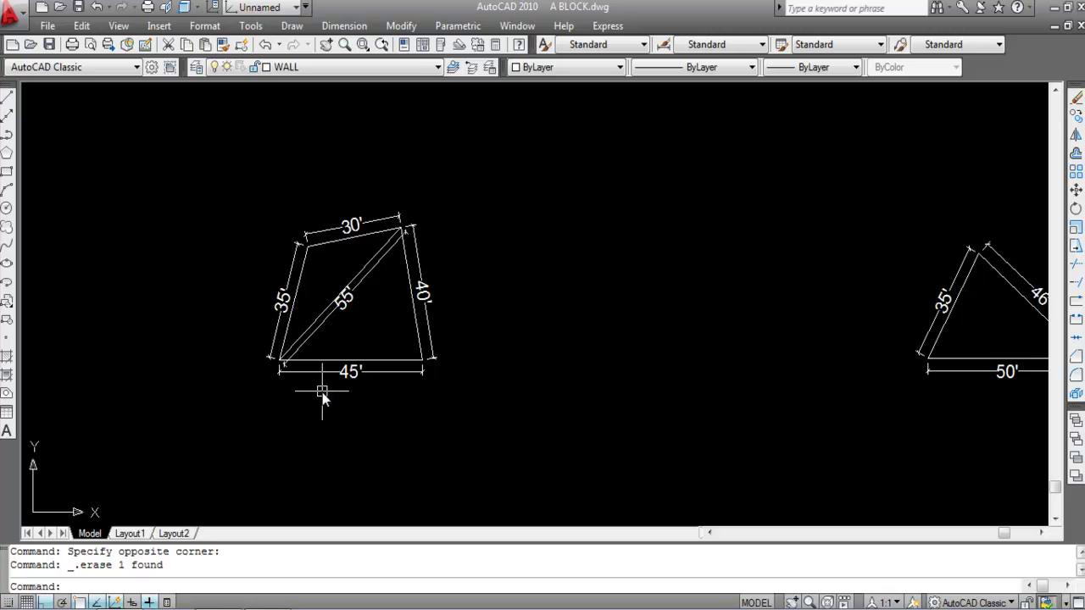
{"action": "type", "text": "l"}
{"action": "key", "text": "Return"}
{"action": "scroll", "coordinate": [273, 307], "scroll_direction": "down", "scroll_amount": 2}
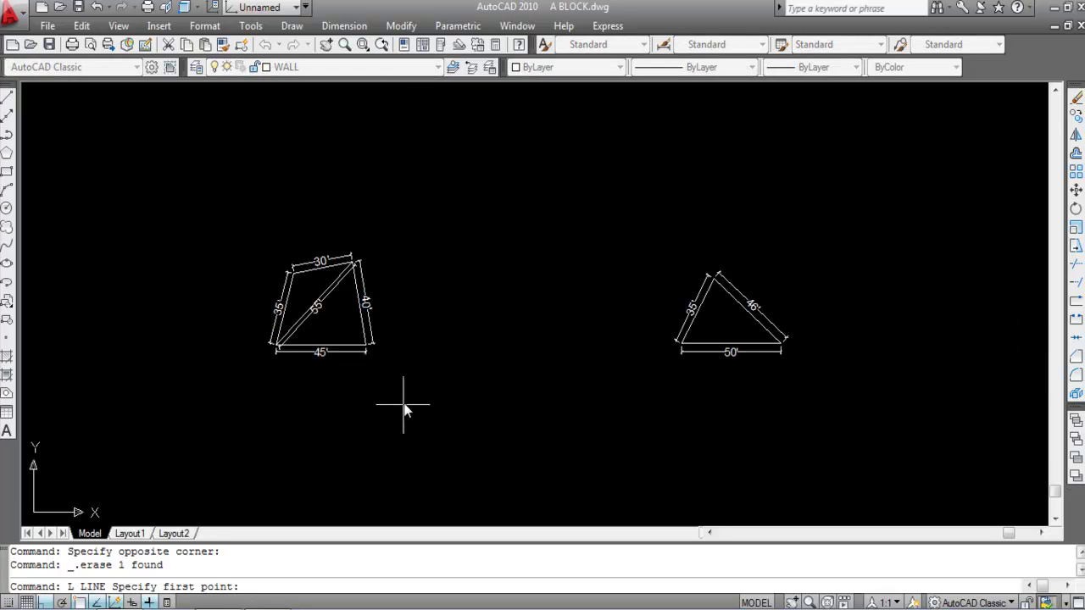
{"action": "left_click", "coordinate": [424, 404]}
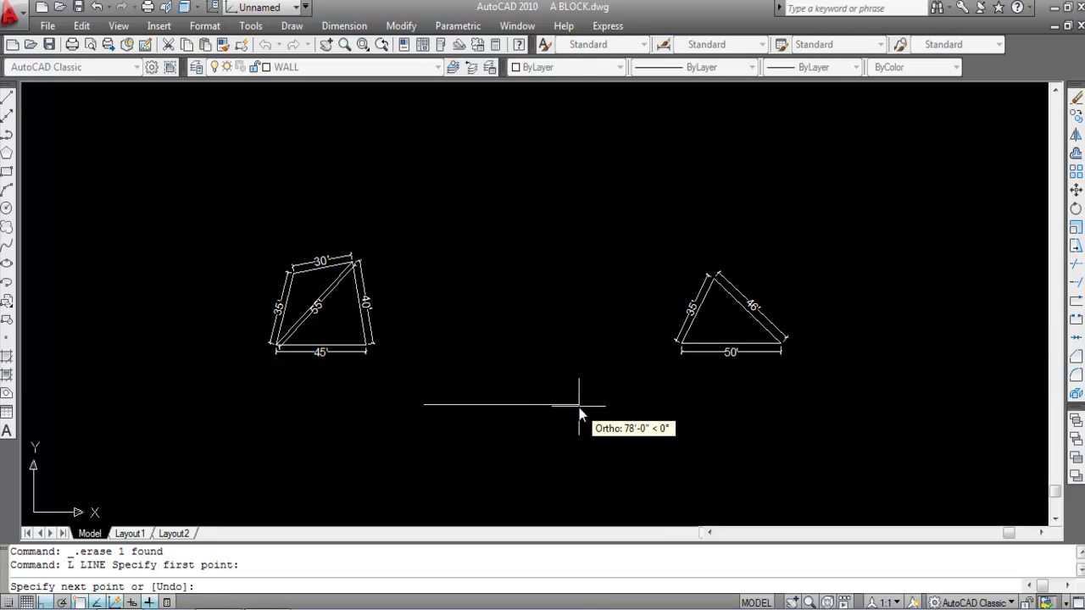
{"action": "type", "text": "45'"}
{"action": "key", "text": "Return"}
{"action": "key", "text": "Return"}
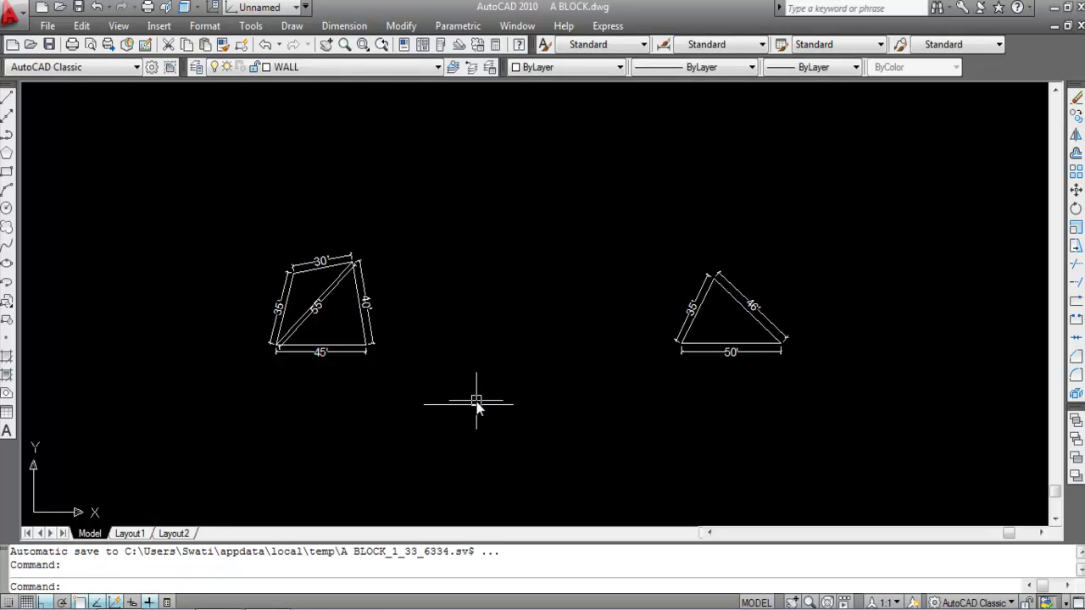
Draw a circle with a 40' radius centred on the right endpoint of the new 45' line
{"action": "scroll", "coordinate": [474, 404], "scroll_direction": "up", "scroll_amount": 2}
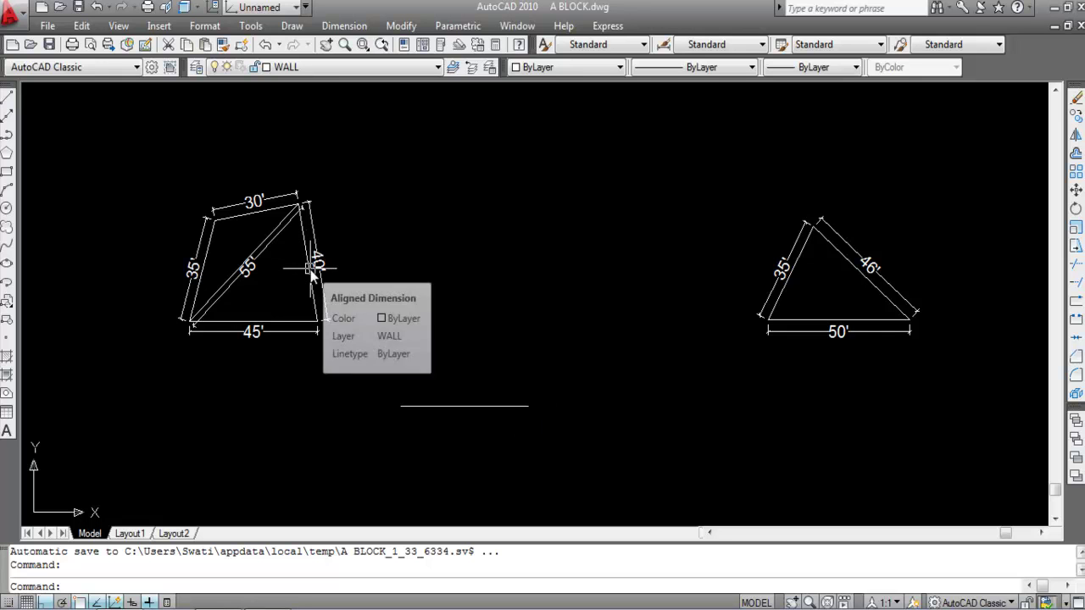
{"action": "mouse_move", "coordinate": [306, 275]}
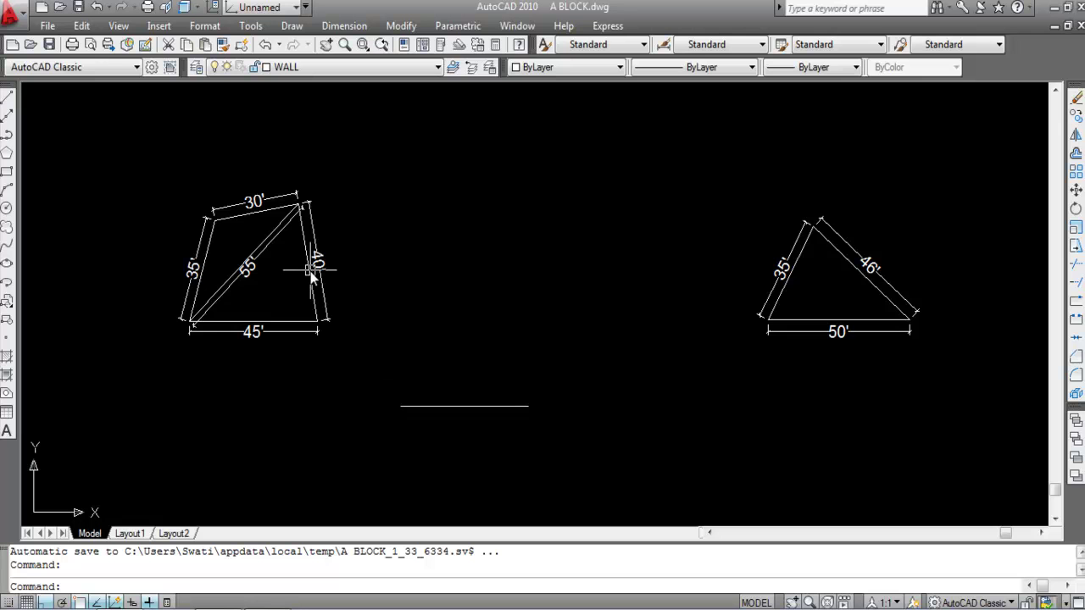
{"action": "mouse_move", "coordinate": [237, 282]}
{"action": "scroll", "coordinate": [294, 212], "scroll_direction": "up", "scroll_amount": 3}
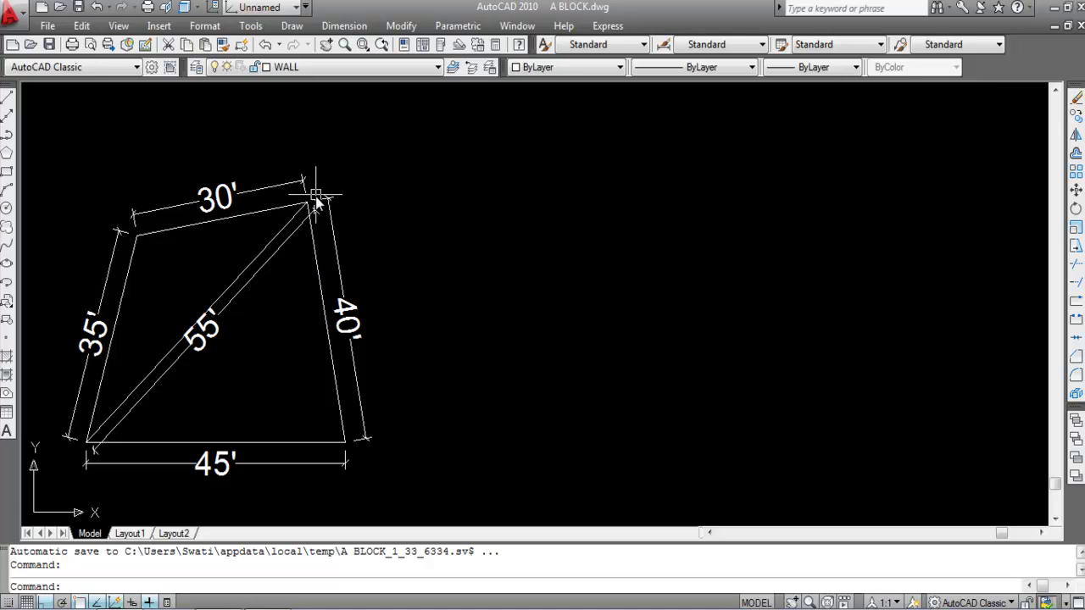
{"action": "scroll", "coordinate": [320, 199], "scroll_direction": "down", "scroll_amount": 2}
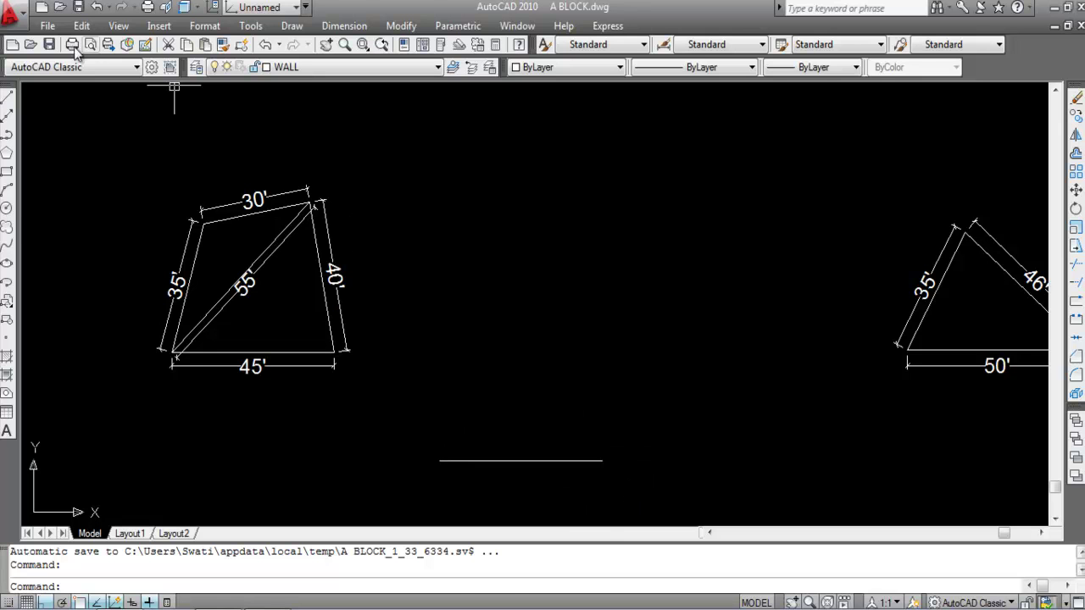
{"action": "left_click", "coordinate": [6, 208]}
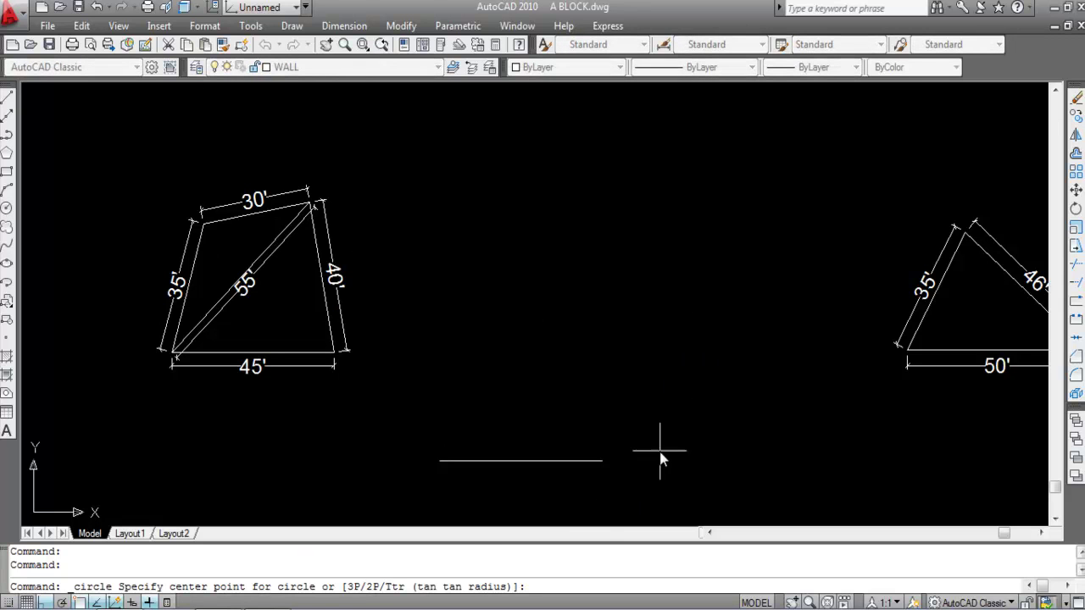
{"action": "left_click", "coordinate": [604, 461]}
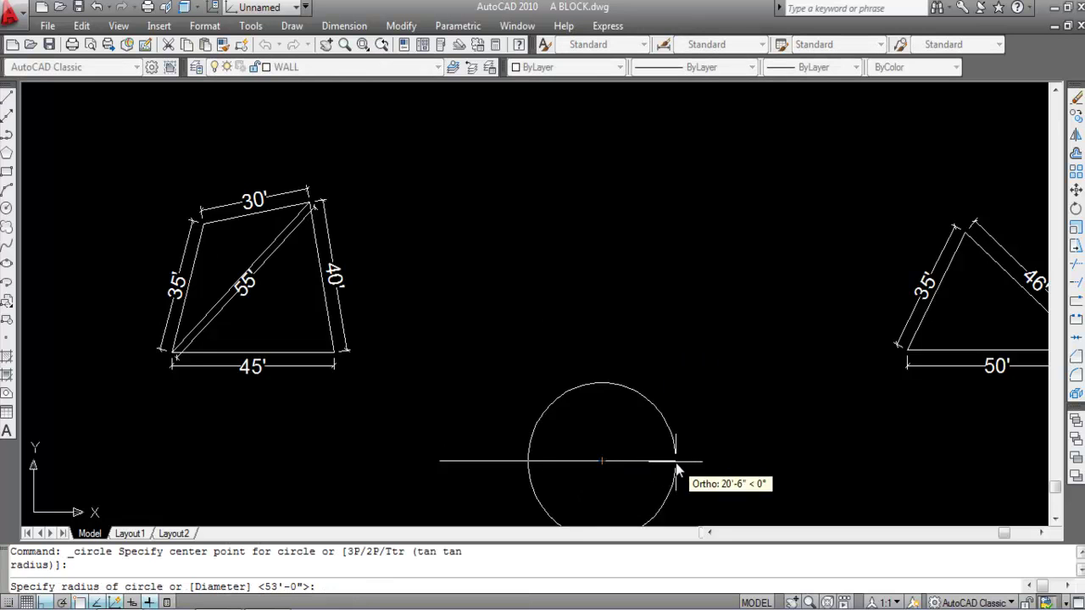
{"action": "scroll", "coordinate": [588, 380], "scroll_direction": "down", "scroll_amount": 5}
{"action": "scroll", "coordinate": [648, 427], "scroll_direction": "up", "scroll_amount": 4}
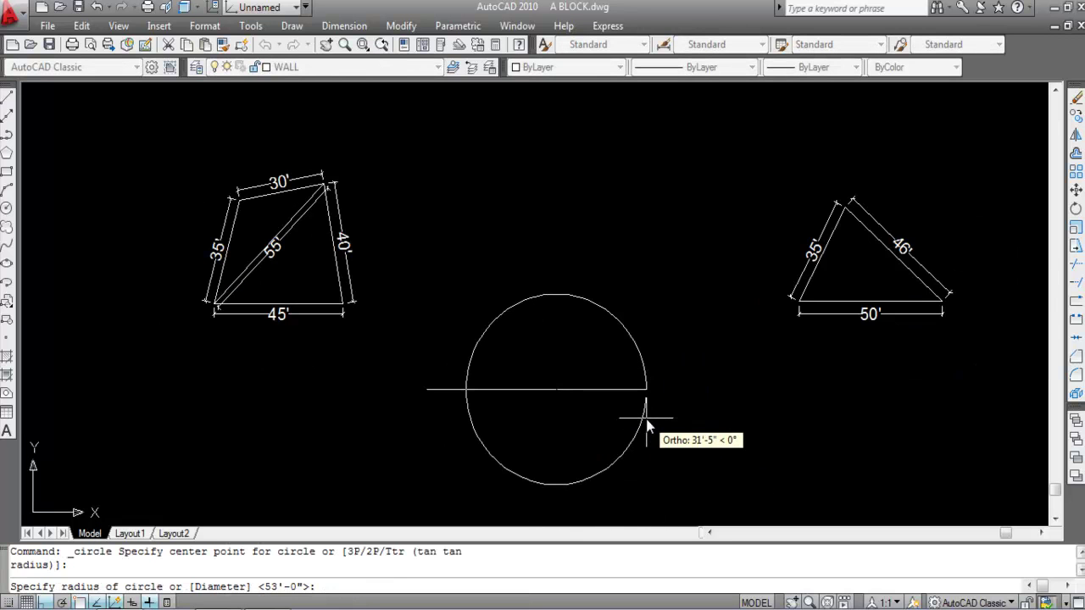
{"action": "type", "text": "40'"}
{"action": "key", "text": "Return"}
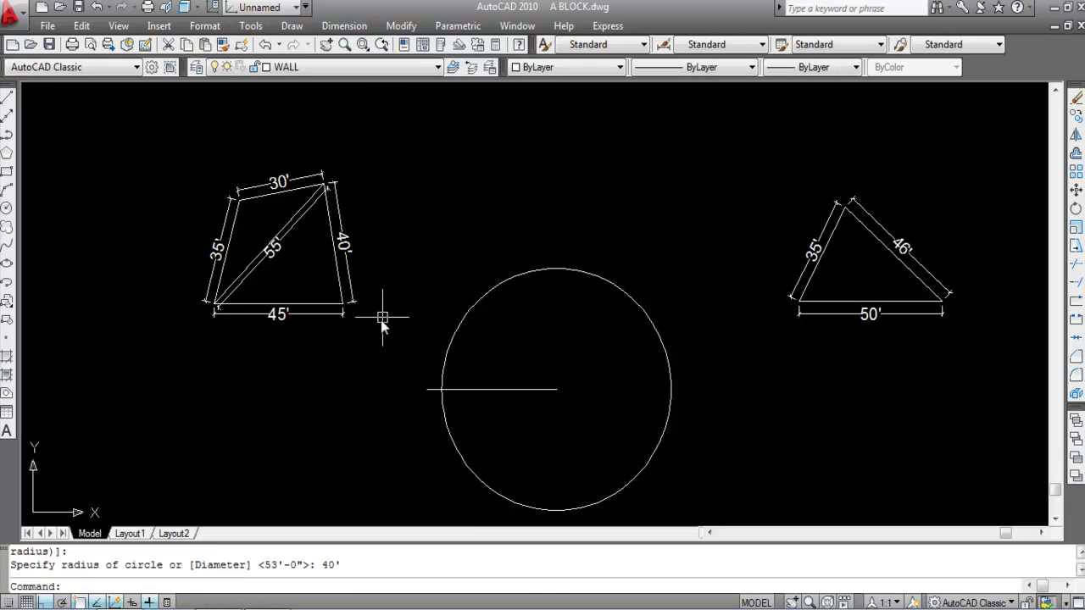
Draw a circle with a 55' radius centred on the left endpoint of the 45' base line
{"action": "key", "text": "Return"}
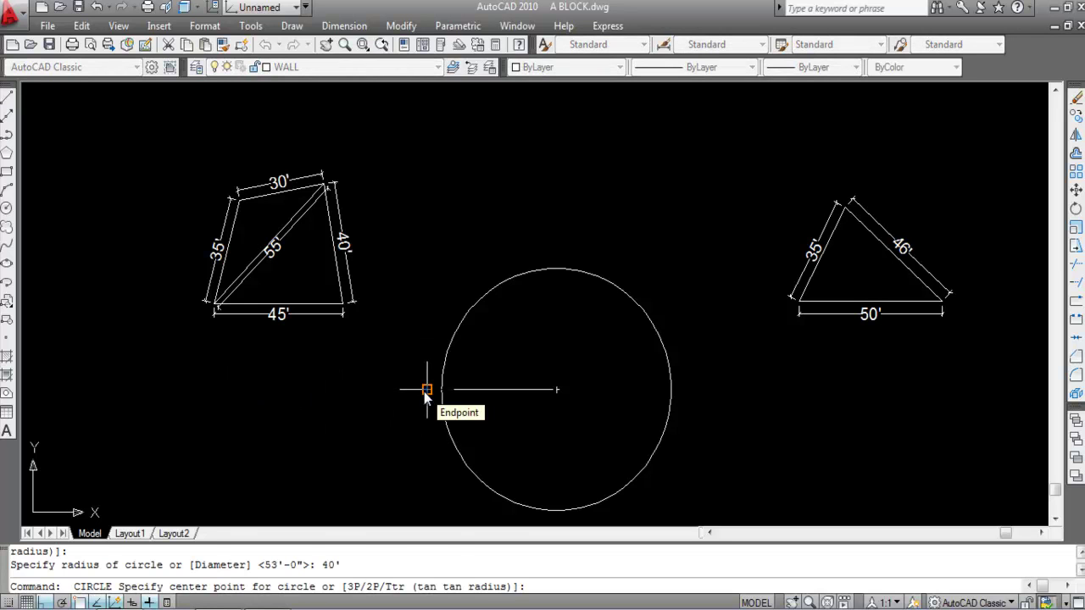
{"action": "left_click", "coordinate": [426, 390]}
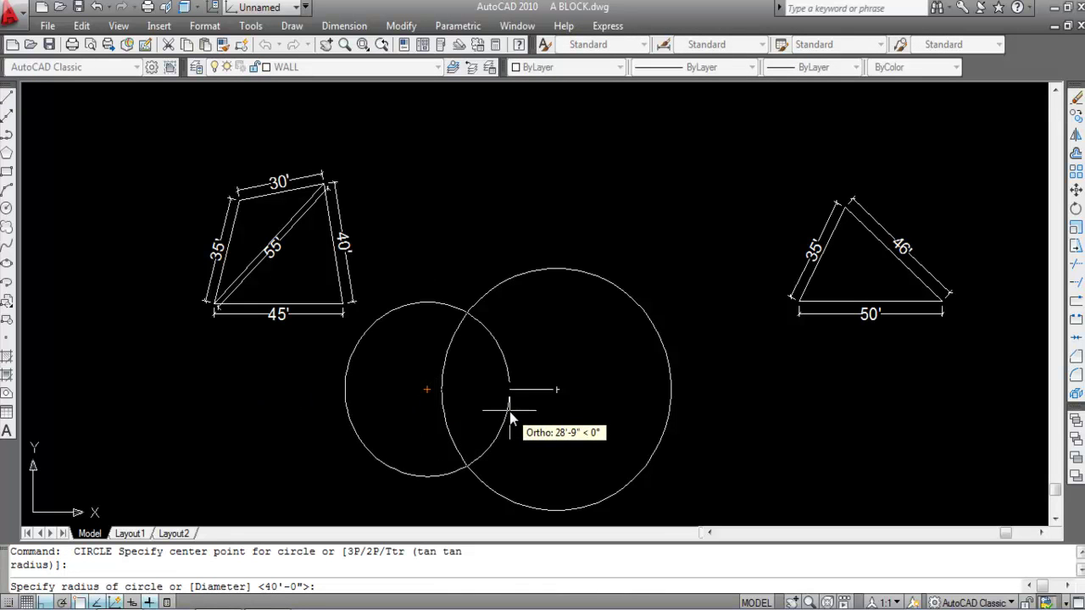
{"action": "type", "text": "55'"}
{"action": "key", "text": "Return"}
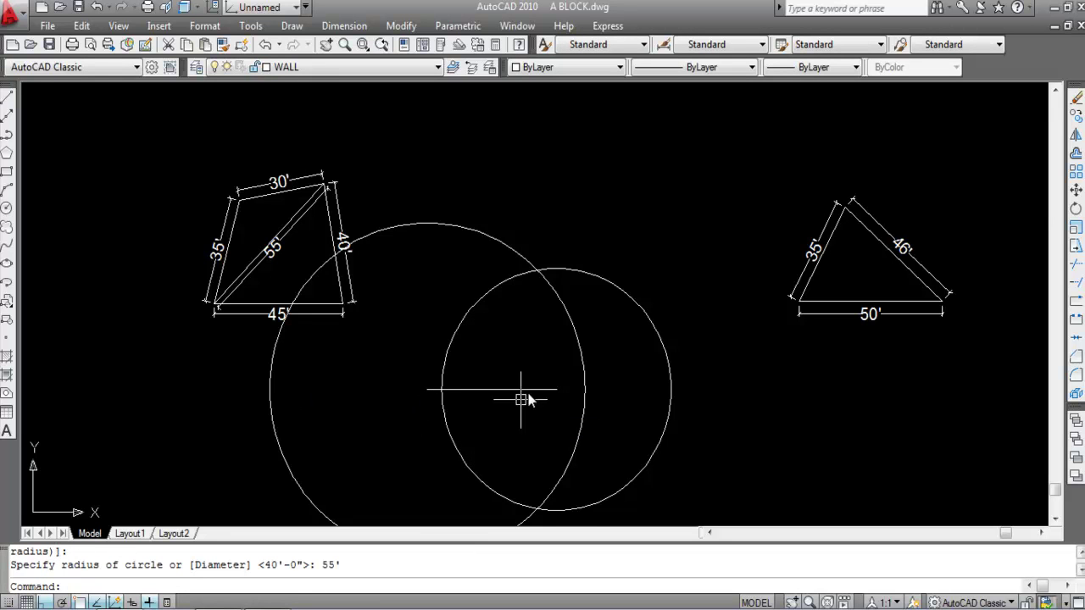
With ortho off, draw a line from the circles' upper intersection to the right endpoint of the base line
{"action": "scroll", "coordinate": [539, 307], "scroll_direction": "up", "scroll_amount": 1}
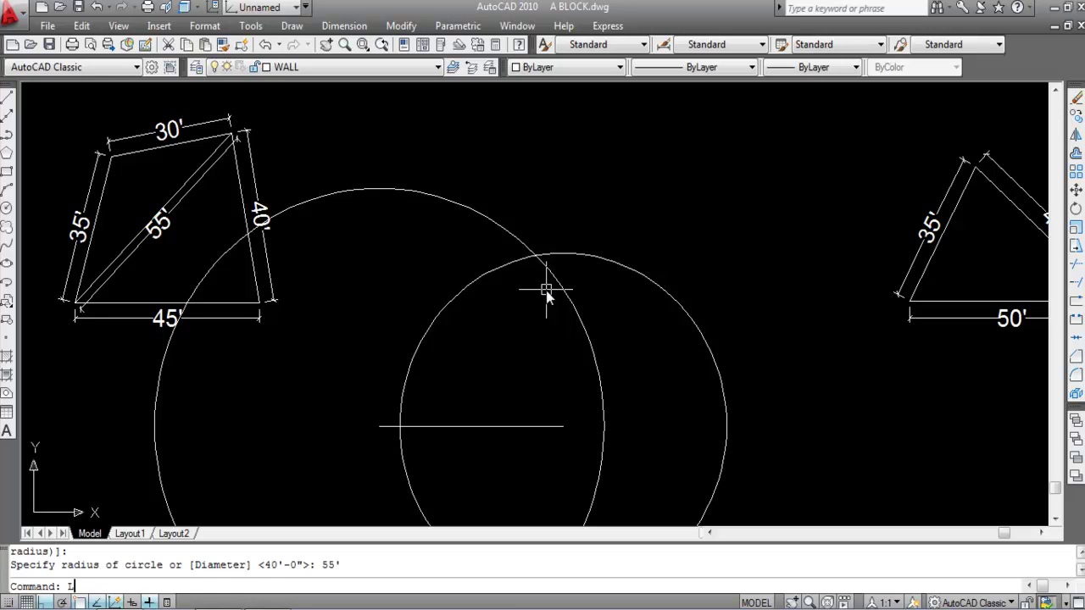
{"action": "type", "text": "l"}
{"action": "key", "text": "Return"}
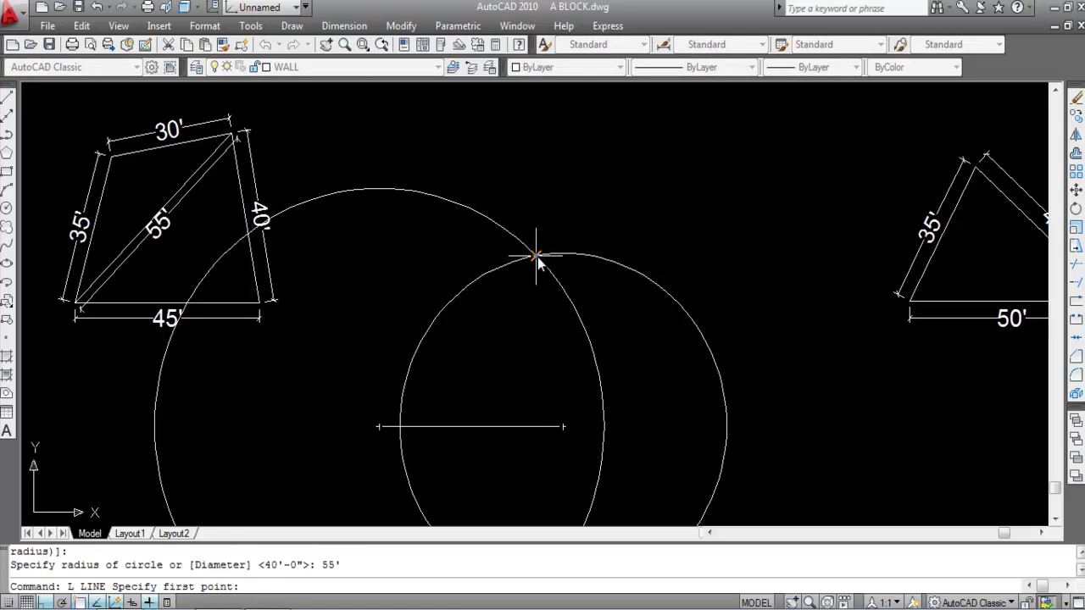
{"action": "left_click", "coordinate": [537, 256]}
{"action": "key", "text": "F8"}
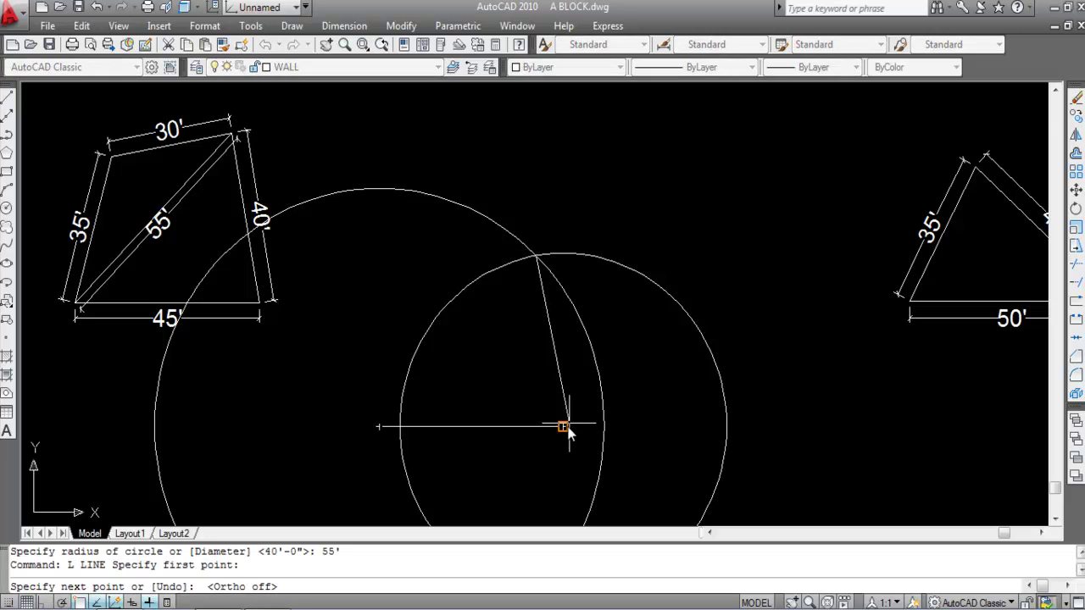
{"action": "left_click", "coordinate": [564, 428]}
{"action": "key", "text": "Escape"}
Erase the two construction circles around the base line
{"action": "left_click", "coordinate": [583, 300]}
{"action": "left_click", "coordinate": [566, 333]}
{"action": "left_click", "coordinate": [627, 283]}
{"action": "left_click", "coordinate": [600, 235]}
{"action": "key", "text": "Delete"}
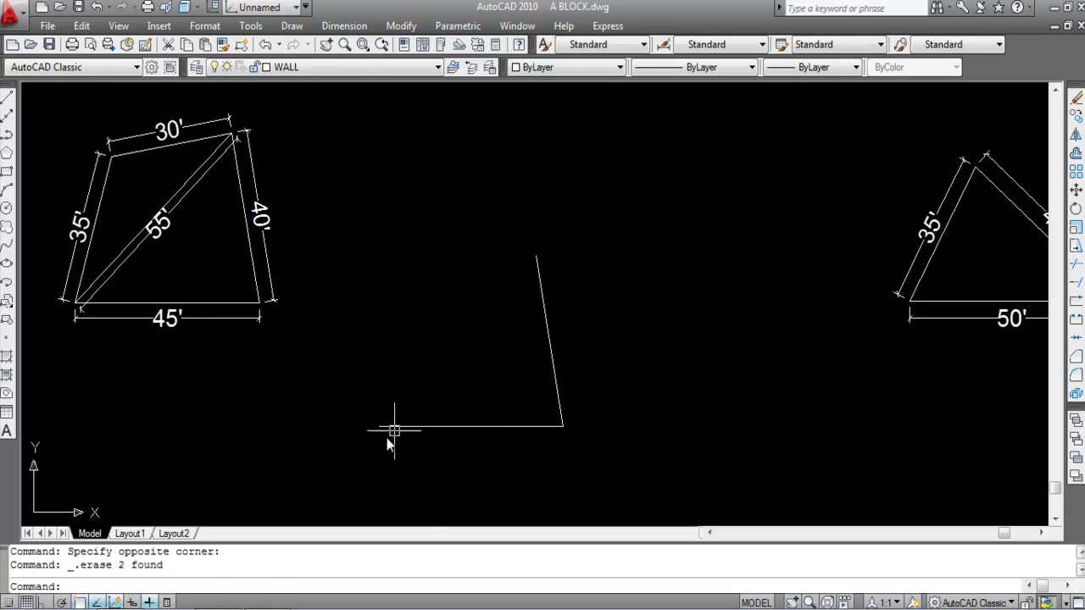
Close the triangle with a line from the upper end of the steep side to the base line's left endpoint
{"action": "type", "text": "L"}
{"action": "key", "text": "Return"}
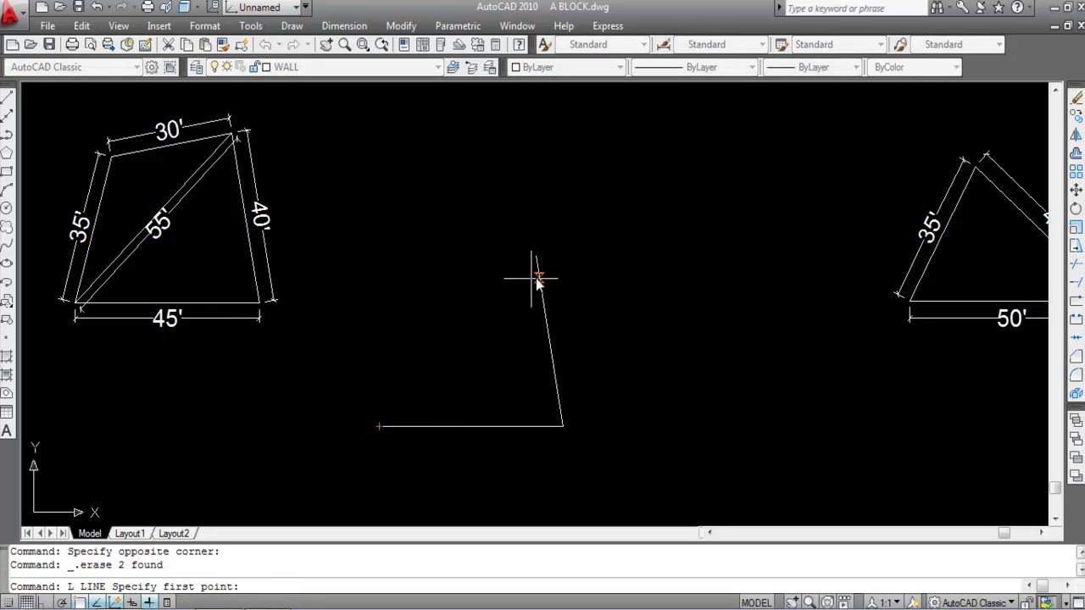
{"action": "left_click", "coordinate": [536, 256]}
{"action": "left_click", "coordinate": [380, 426]}
{"action": "key", "text": "Escape"}
{"action": "scroll", "coordinate": [447, 246], "scroll_direction": "down", "scroll_amount": 2}
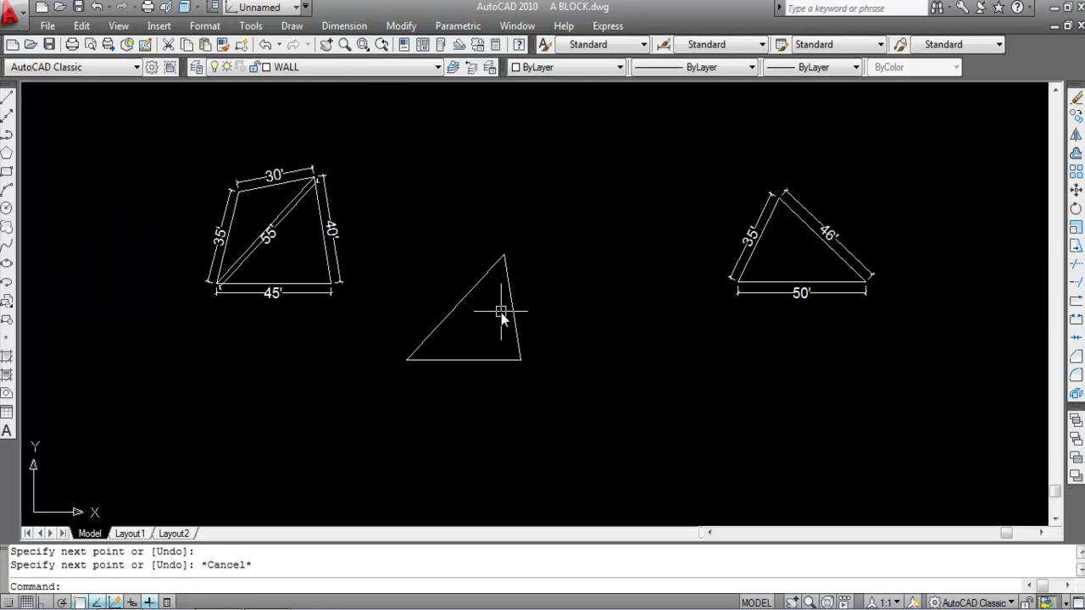
Add an aligned dimension below the base line of the new triangle
{"action": "left_click", "coordinate": [344, 26]}
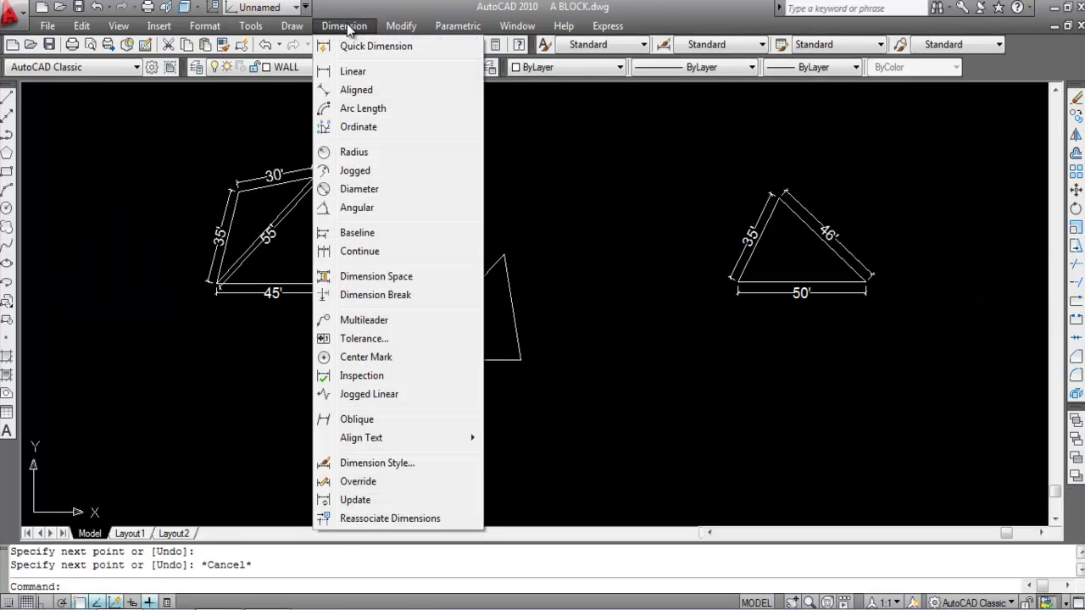
{"action": "left_click", "coordinate": [354, 92]}
{"action": "key", "text": "Return"}
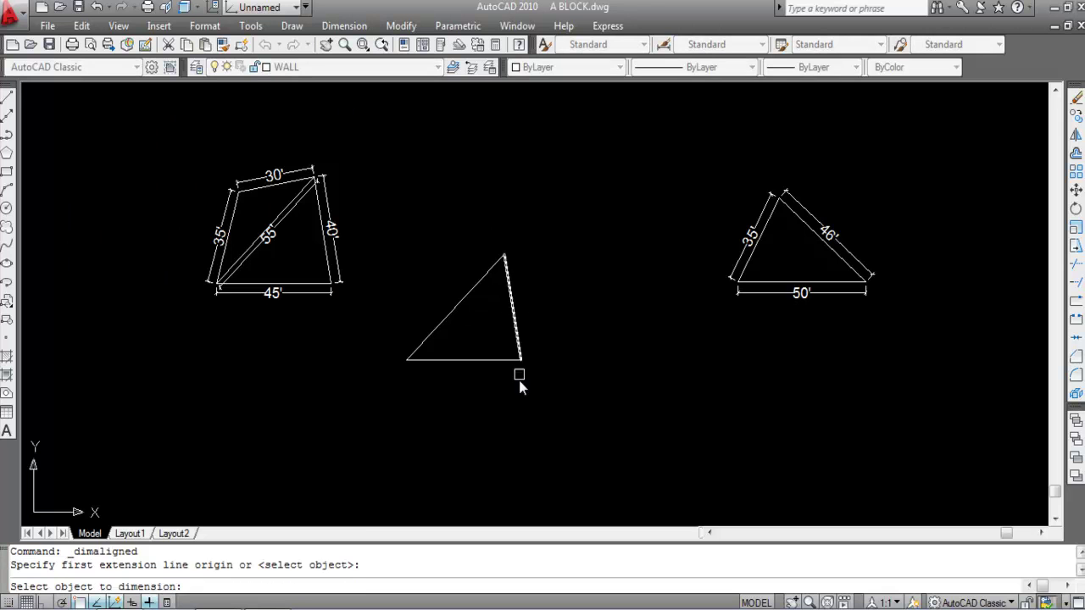
{"action": "left_click", "coordinate": [476, 360]}
{"action": "scroll", "coordinate": [473, 375], "scroll_direction": "up", "scroll_amount": 3}
{"action": "left_click", "coordinate": [472, 371]}
Add aligned dimensions to the new triangle's right side and, inside the triangle, to its sloping side
{"action": "key", "text": "Return"}
{"action": "key", "text": "Return"}
{"action": "left_click", "coordinate": [552, 240]}
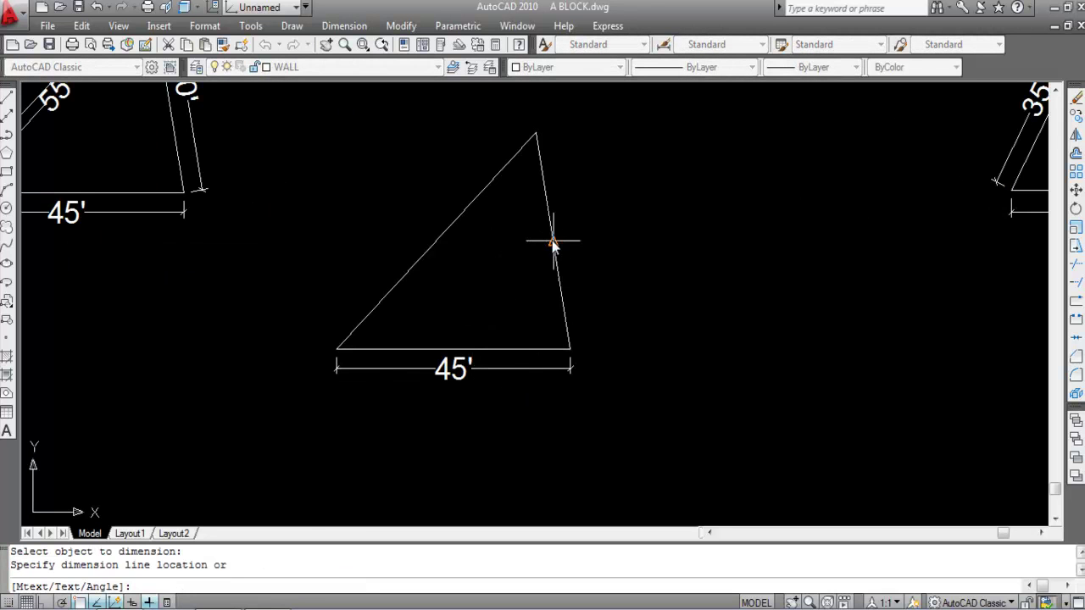
{"action": "left_click", "coordinate": [585, 254]}
{"action": "key", "text": "Return"}
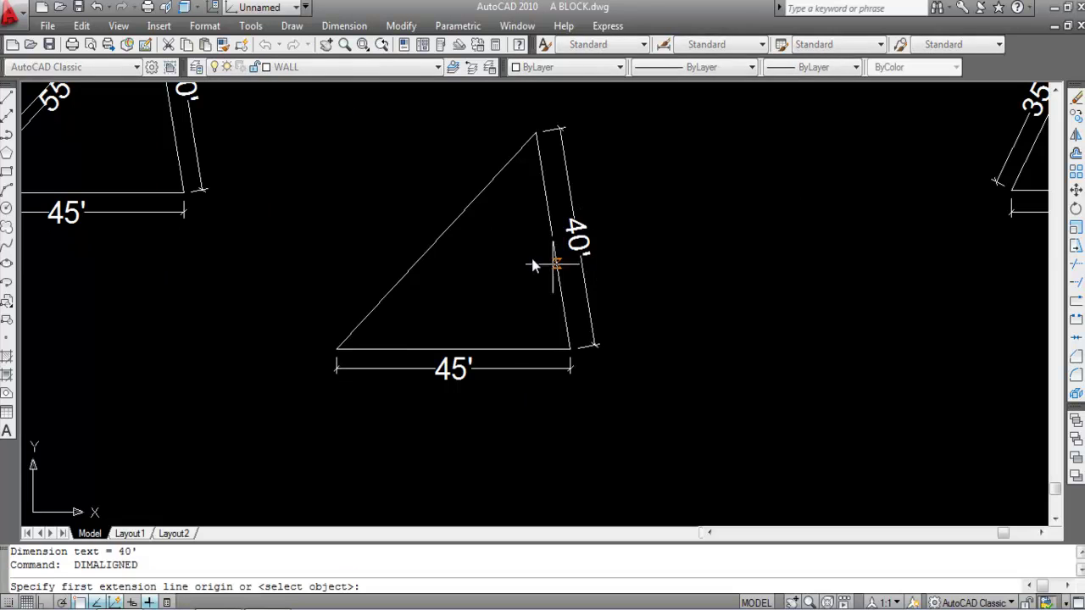
{"action": "key", "text": "Return"}
{"action": "left_click", "coordinate": [458, 217]}
{"action": "left_click", "coordinate": [479, 241]}
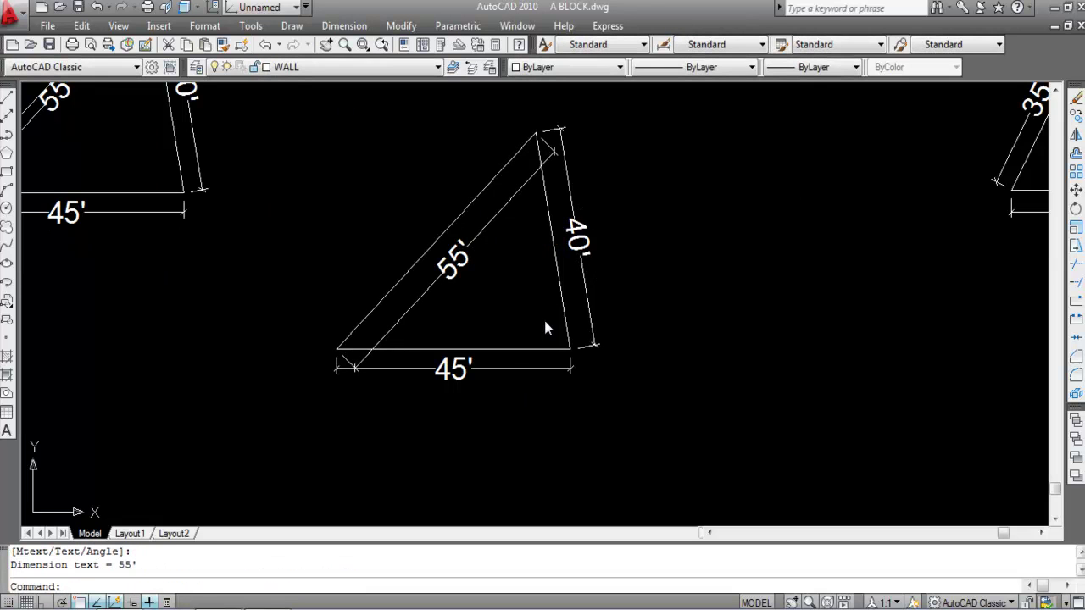
Draw a circle with a 30' radius centred on the apex of the new triangle
{"action": "scroll", "coordinate": [543, 317], "scroll_direction": "down", "scroll_amount": 2}
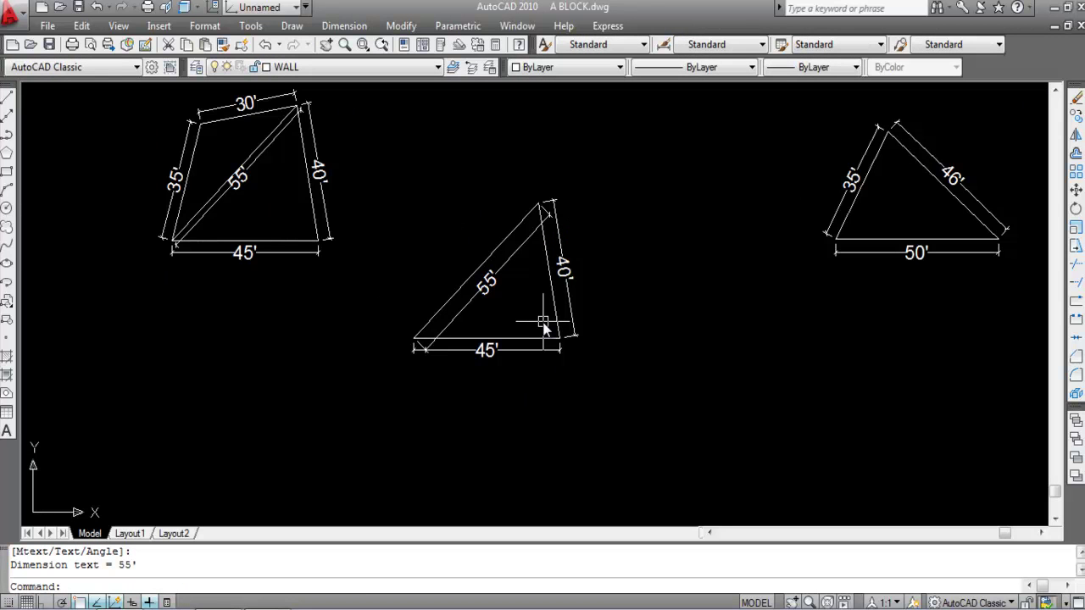
{"action": "scroll", "coordinate": [537, 339], "scroll_direction": "down", "scroll_amount": 2}
{"action": "scroll", "coordinate": [358, 223], "scroll_direction": "up", "scroll_amount": 3}
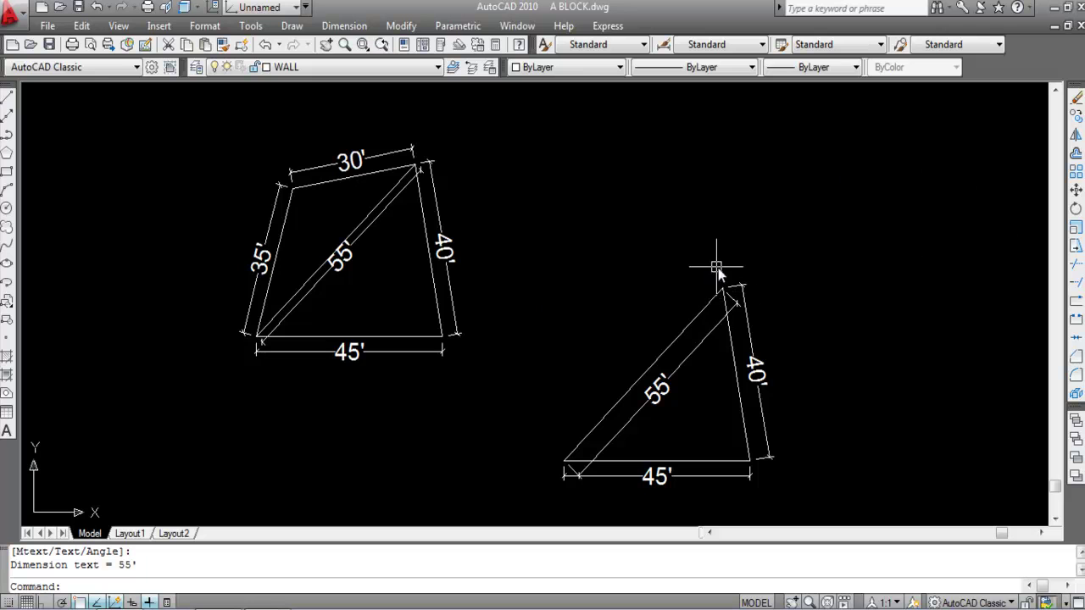
{"action": "mouse_move", "coordinate": [723, 291]}
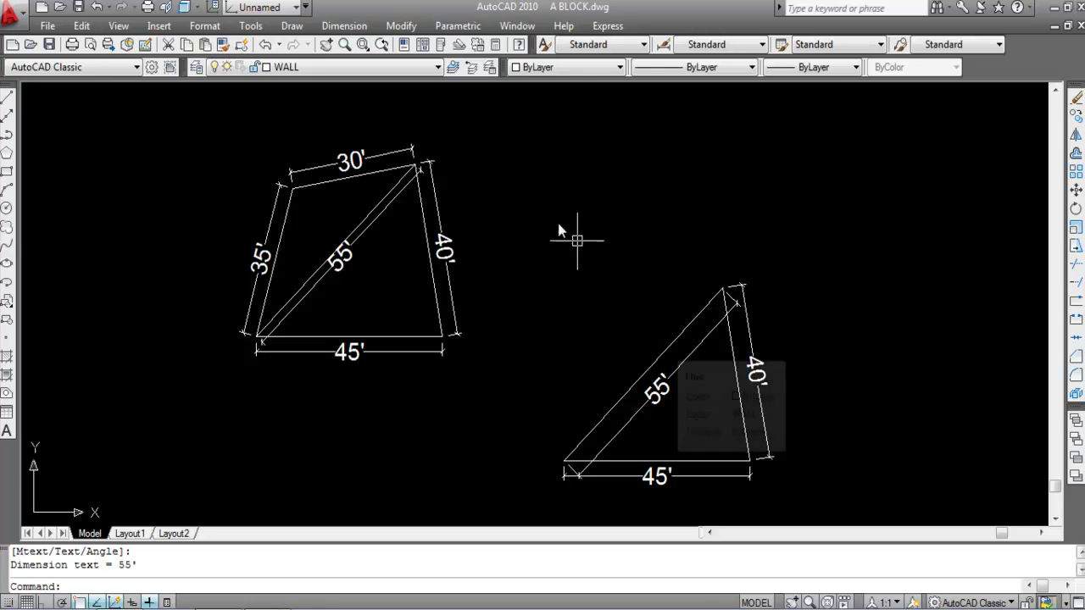
{"action": "left_click", "coordinate": [7, 209]}
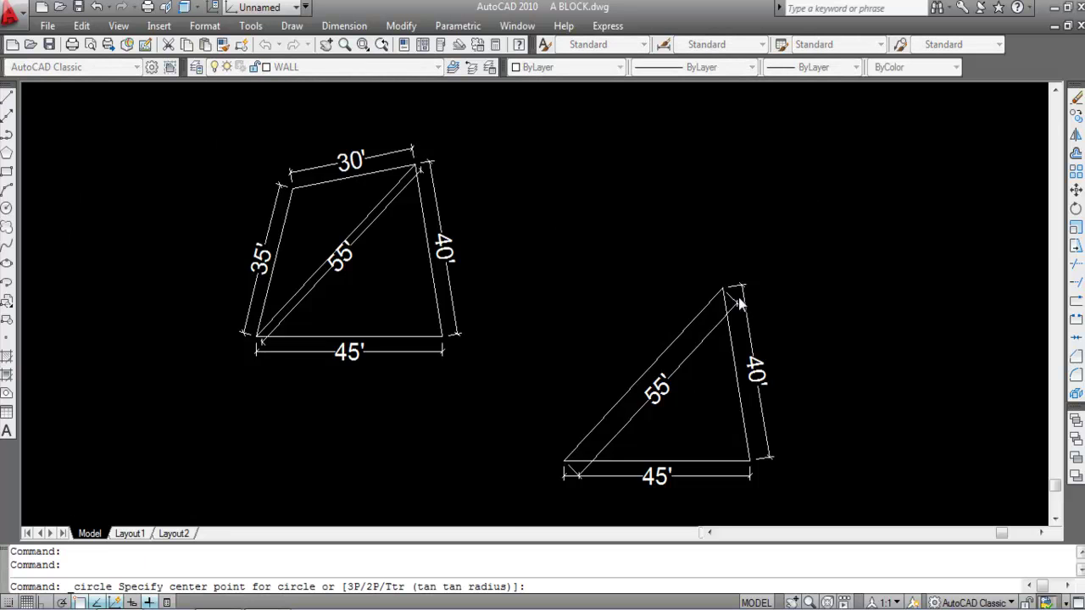
{"action": "scroll", "coordinate": [700, 291], "scroll_direction": "up", "scroll_amount": 6}
{"action": "left_click", "coordinate": [695, 284]}
{"action": "scroll", "coordinate": [636, 212], "scroll_direction": "down", "scroll_amount": 5}
{"action": "scroll", "coordinate": [636, 212], "scroll_direction": "down", "scroll_amount": 2}
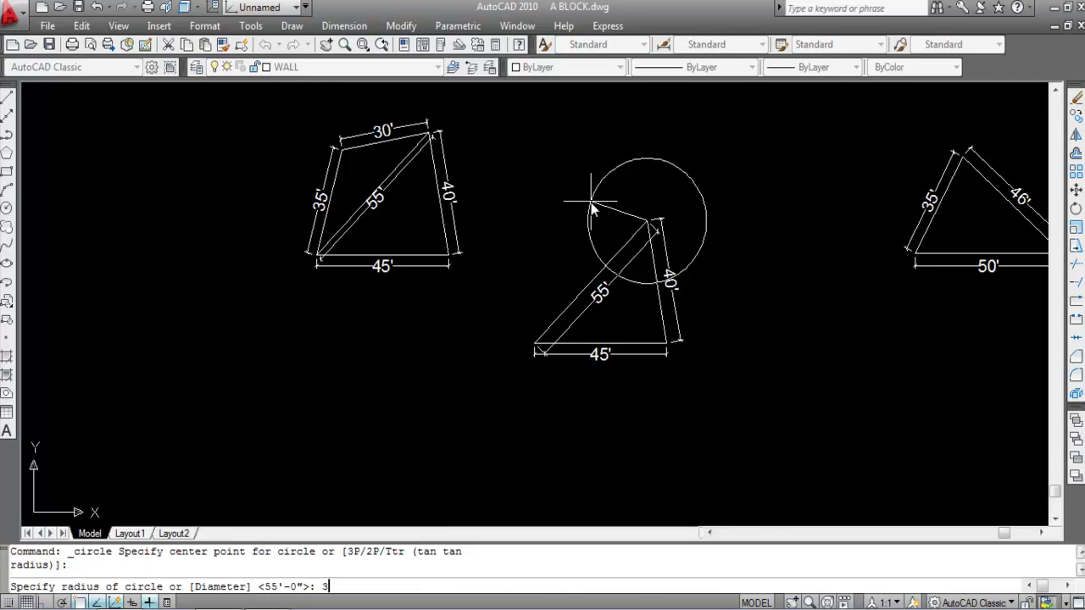
{"action": "type", "text": "30'"}
{"action": "key", "text": "Return"}
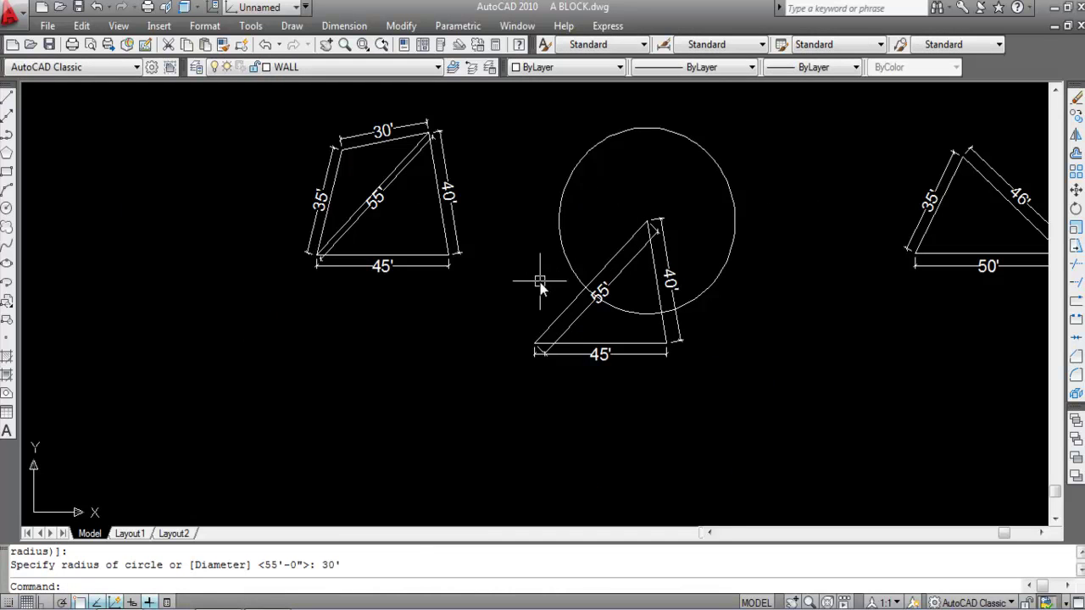
Draw a circle with a 35' radius centred on the lower-left corner of the new triangle
{"action": "key", "text": "Return"}
{"action": "scroll", "coordinate": [543, 346], "scroll_direction": "up", "scroll_amount": 5}
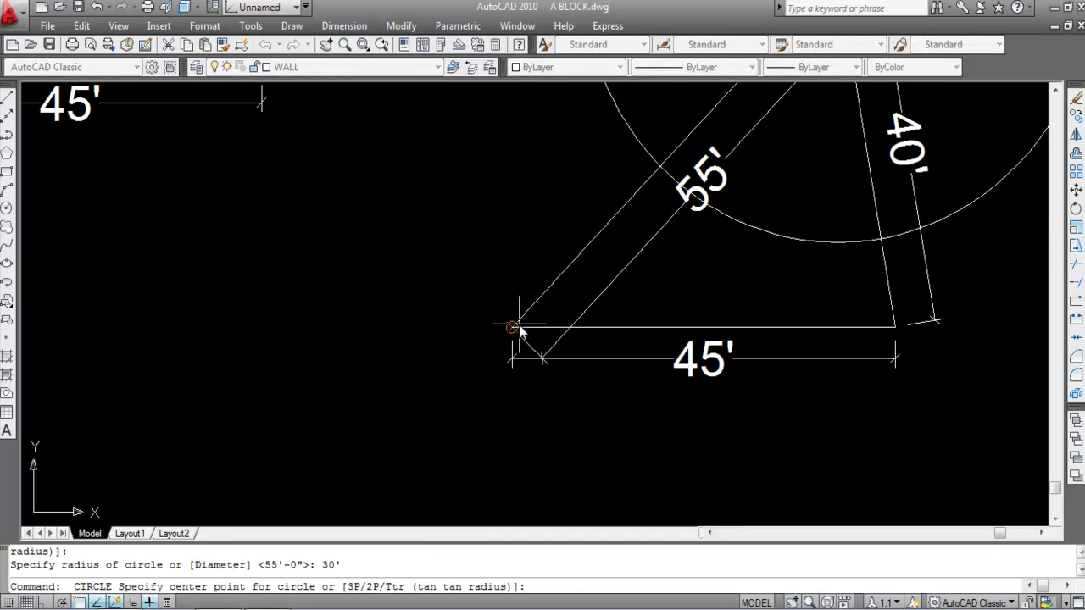
{"action": "left_click", "coordinate": [515, 328]}
{"action": "scroll", "coordinate": [551, 333], "scroll_direction": "down", "scroll_amount": 6}
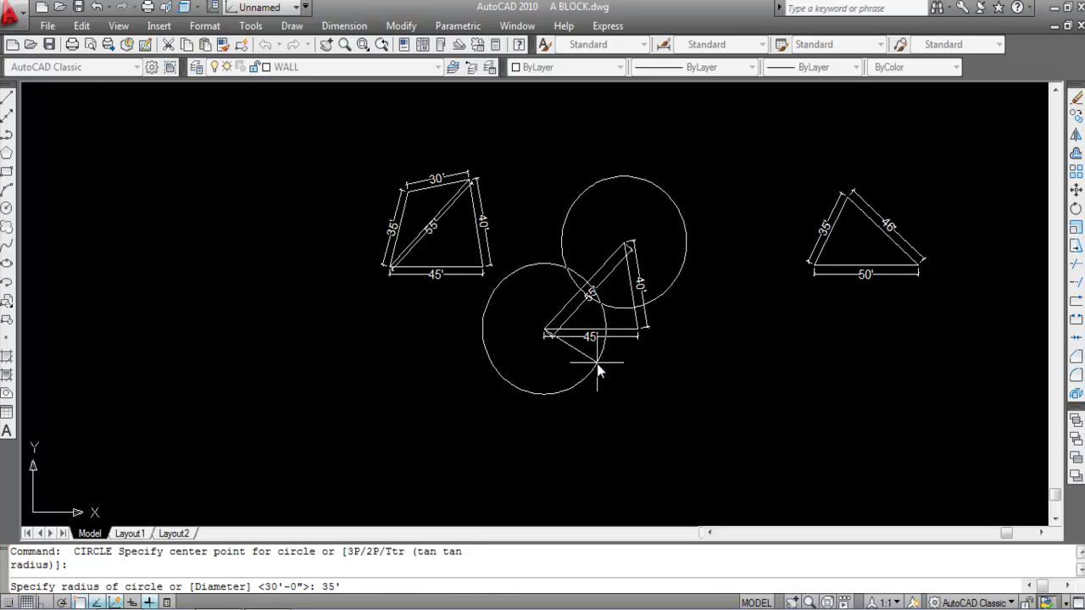
{"action": "type", "text": "35'"}
{"action": "key", "text": "Return"}
{"action": "scroll", "coordinate": [564, 247], "scroll_direction": "up", "scroll_amount": 4}
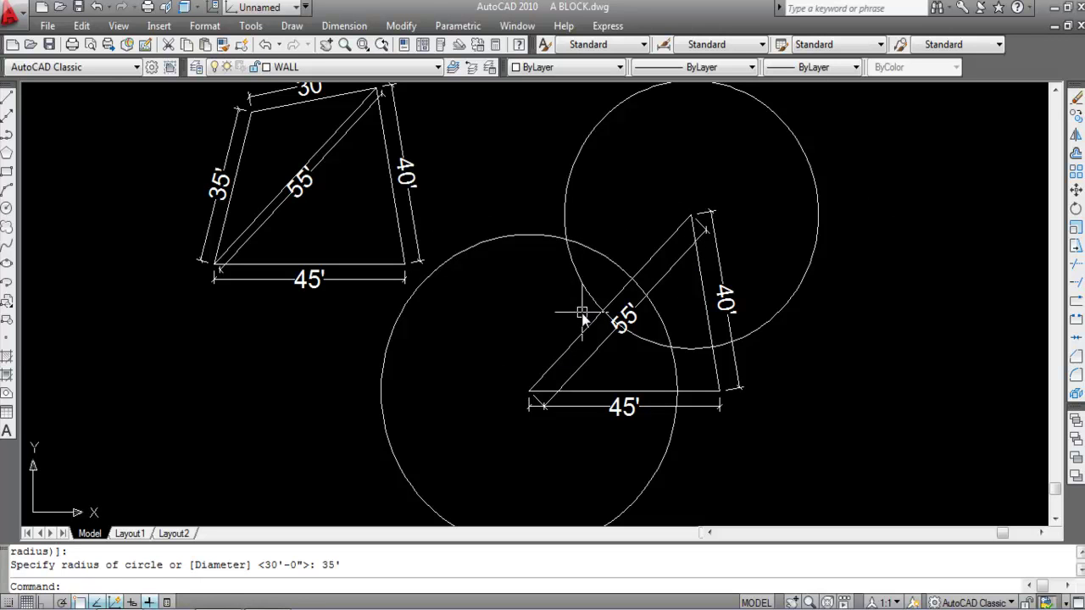
Draw a line from the upper intersection of the two circles to the apex of the new triangle
{"action": "key", "text": "Return"}
{"action": "scroll", "coordinate": [627, 203], "scroll_direction": "up", "scroll_amount": 3}
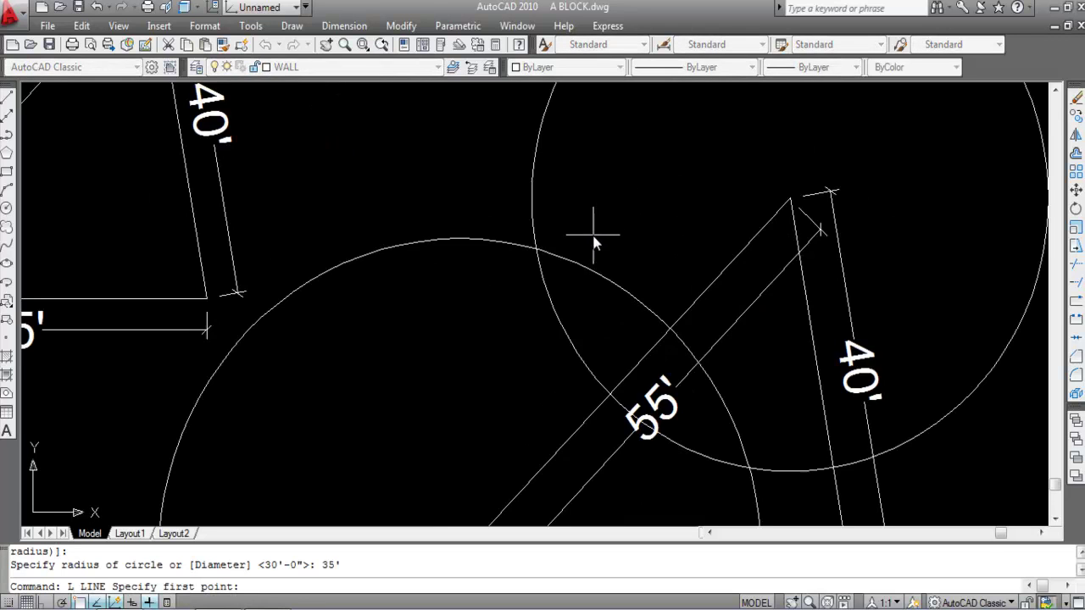
{"action": "left_click", "coordinate": [545, 254]}
{"action": "scroll", "coordinate": [793, 200], "scroll_direction": "up", "scroll_amount": 5}
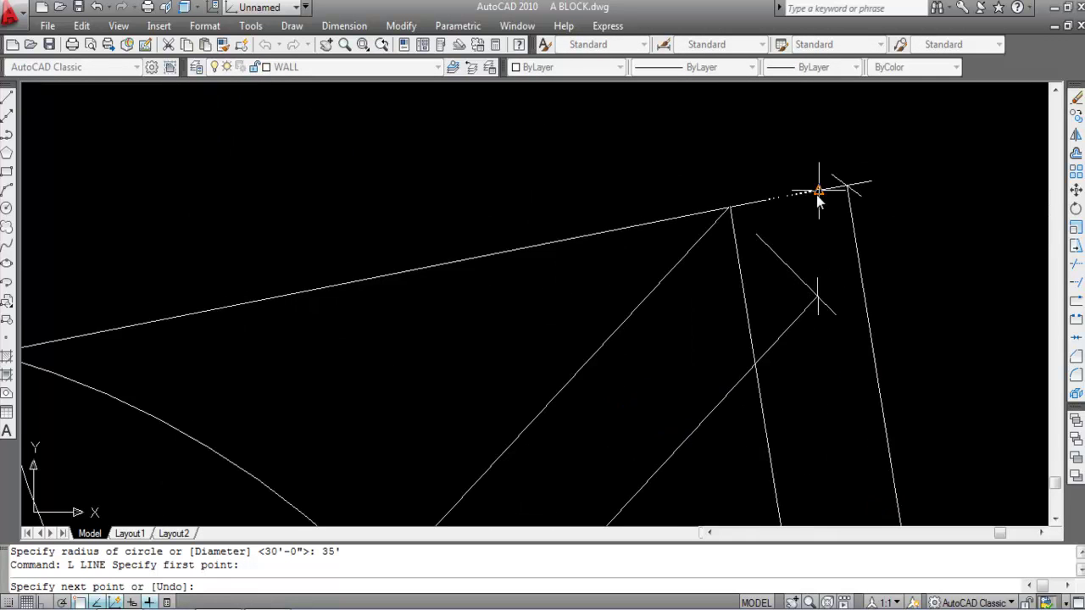
{"action": "left_click", "coordinate": [728, 197]}
{"action": "scroll", "coordinate": [703, 212], "scroll_direction": "down", "scroll_amount": 4}
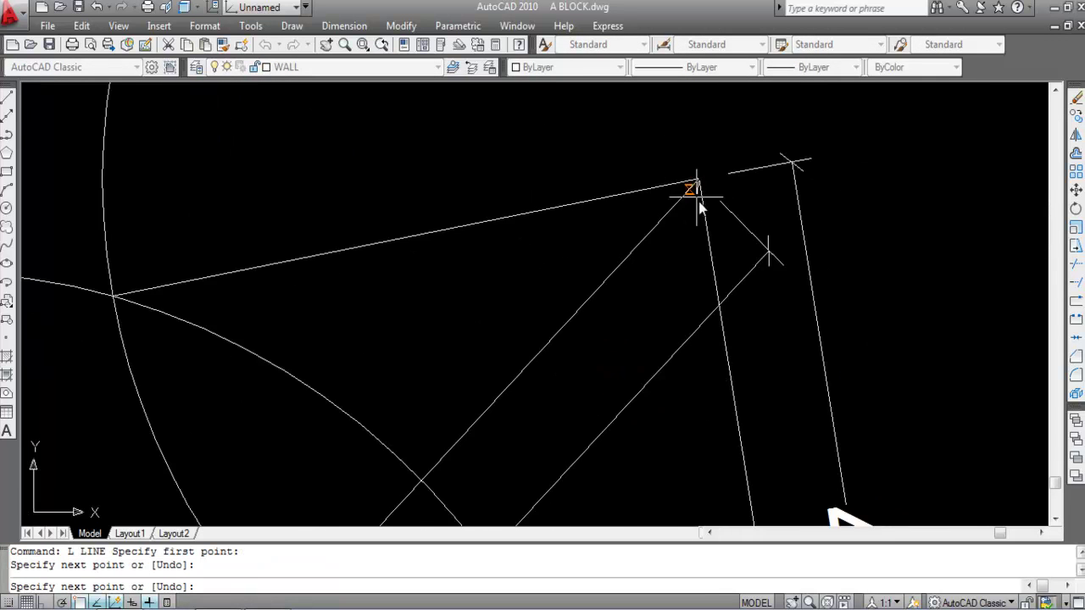
{"action": "key", "text": "Escape"}
Delete the two construction circles around the new triangle
{"action": "left_click", "coordinate": [574, 204]}
{"action": "left_click", "coordinate": [526, 206]}
{"action": "left_click", "coordinate": [526, 206]}
{"action": "left_click", "coordinate": [508, 251]}
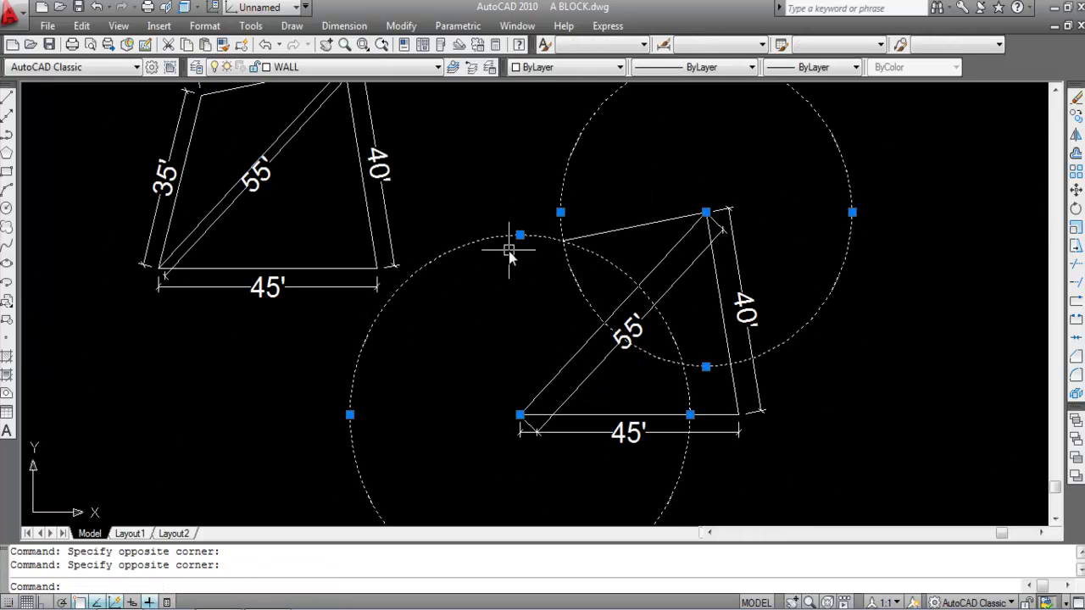
{"action": "key", "text": "Delete"}
Close the quadrilateral with a line from its upper-left corner to the lower-left corner of the base line
{"action": "type", "text": "L"}
{"action": "key", "text": "Return"}
{"action": "left_click", "coordinate": [564, 240]}
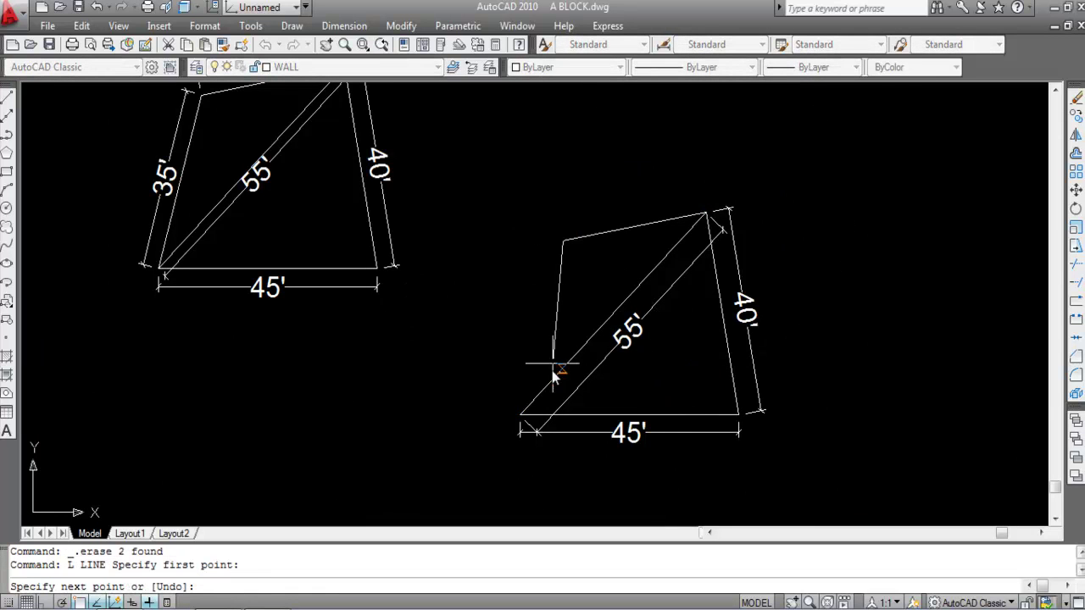
{"action": "scroll", "coordinate": [524, 420], "scroll_direction": "up", "scroll_amount": 5}
{"action": "left_click", "coordinate": [521, 415]}
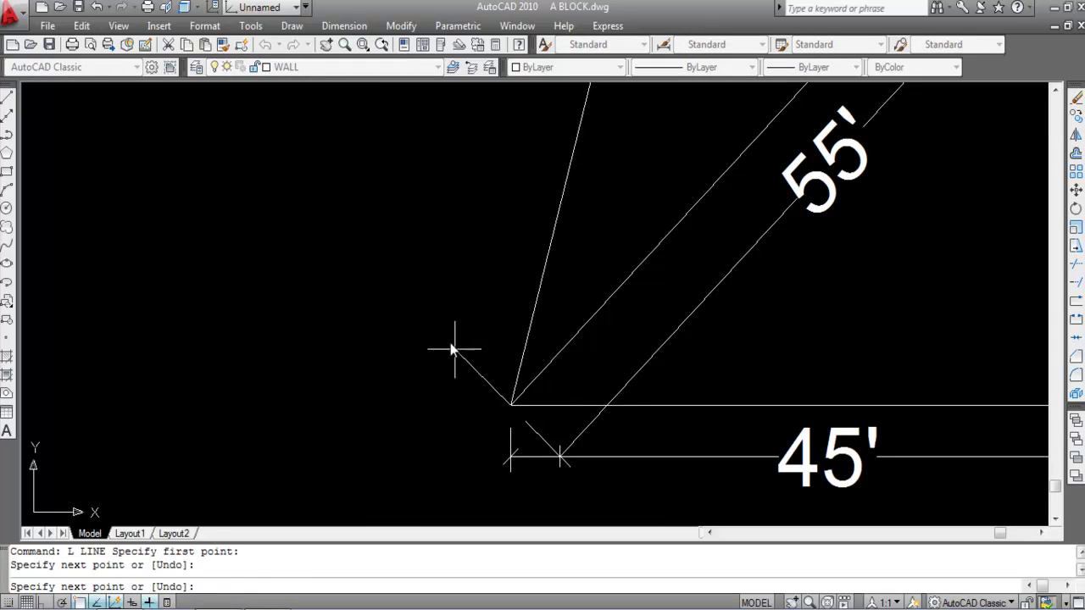
{"action": "scroll", "coordinate": [450, 343], "scroll_direction": "down", "scroll_amount": 5}
{"action": "key", "text": "Escape"}
{"action": "scroll", "coordinate": [542, 360], "scroll_direction": "up", "scroll_amount": 3}
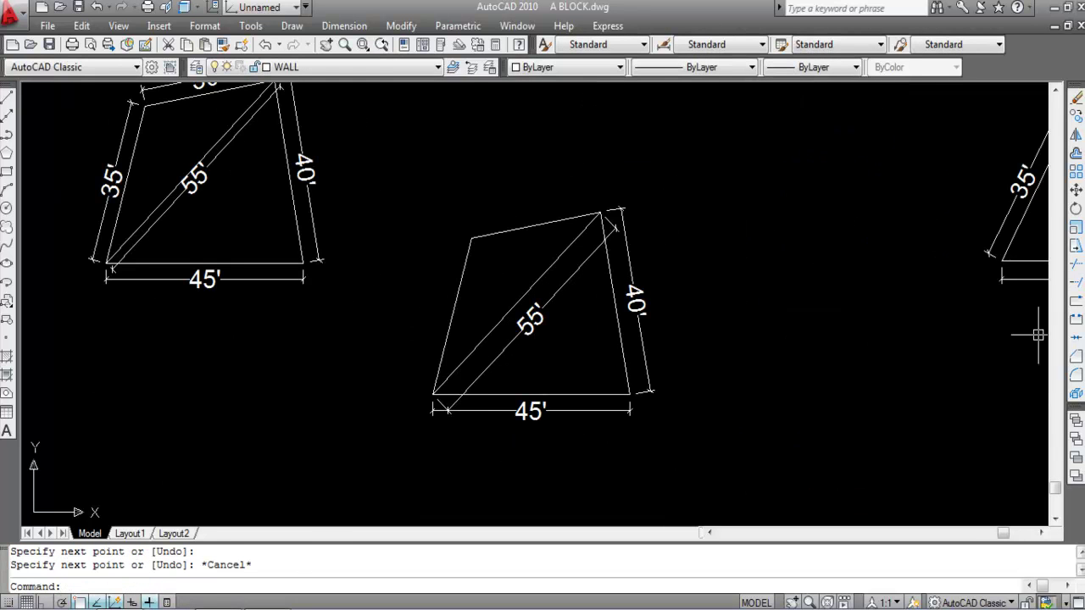
Add an aligned dimension above the top side of the new quadrilateral
{"action": "left_click", "coordinate": [344, 26]}
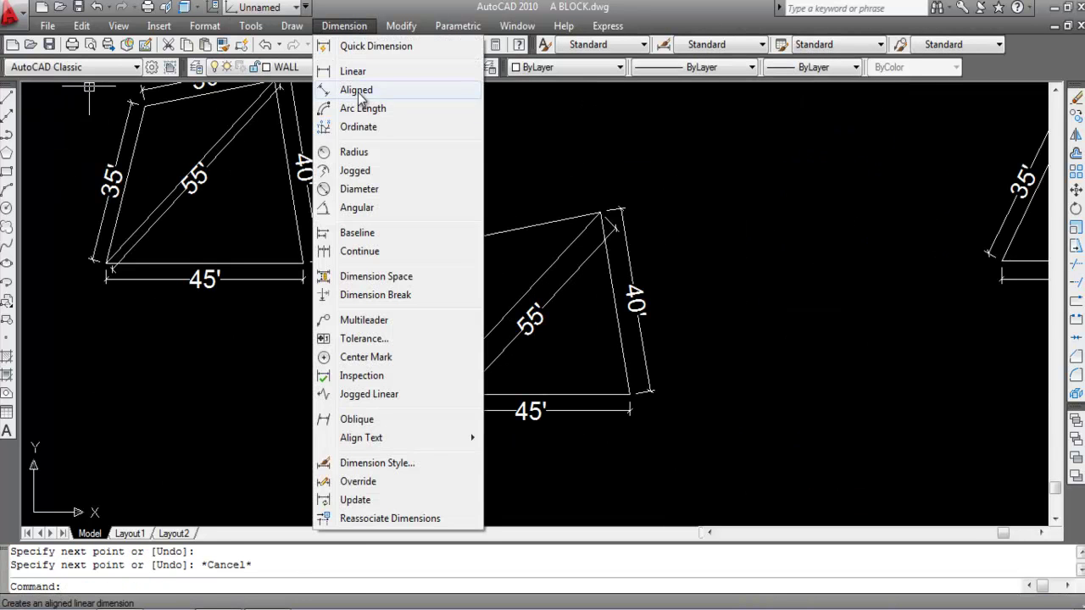
{"action": "left_click", "coordinate": [358, 90]}
{"action": "key", "text": "Return"}
{"action": "left_click", "coordinate": [553, 223]}
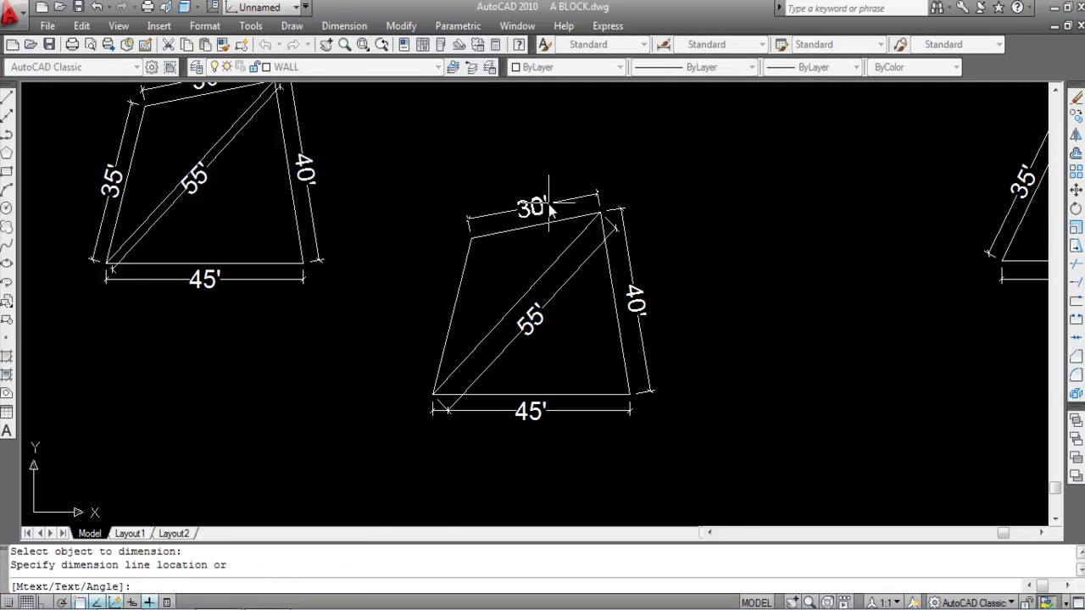
{"action": "scroll", "coordinate": [549, 210], "scroll_direction": "up", "scroll_amount": 3}
{"action": "left_click", "coordinate": [550, 208]}
Add an aligned dimension outside the left side of the new quadrilateral
{"action": "key", "text": "Return"}
{"action": "key", "text": "Return"}
{"action": "scroll", "coordinate": [546, 195], "scroll_direction": "down", "scroll_amount": 4}
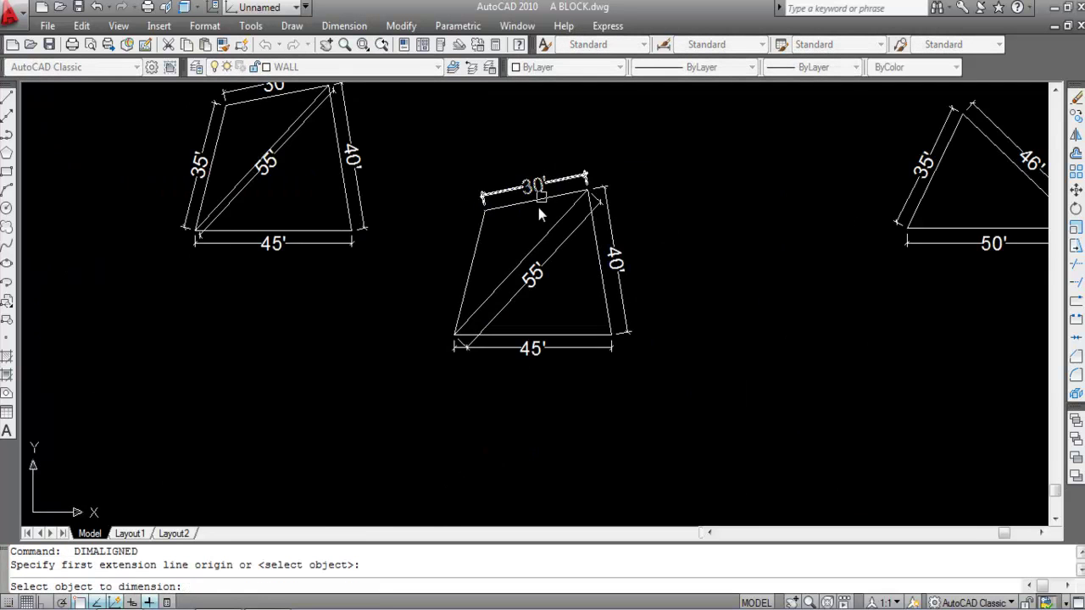
{"action": "scroll", "coordinate": [479, 254], "scroll_direction": "up", "scroll_amount": 2}
{"action": "left_click", "coordinate": [469, 249]}
{"action": "scroll", "coordinate": [458, 263], "scroll_direction": "up", "scroll_amount": 4}
{"action": "left_click", "coordinate": [426, 241]}
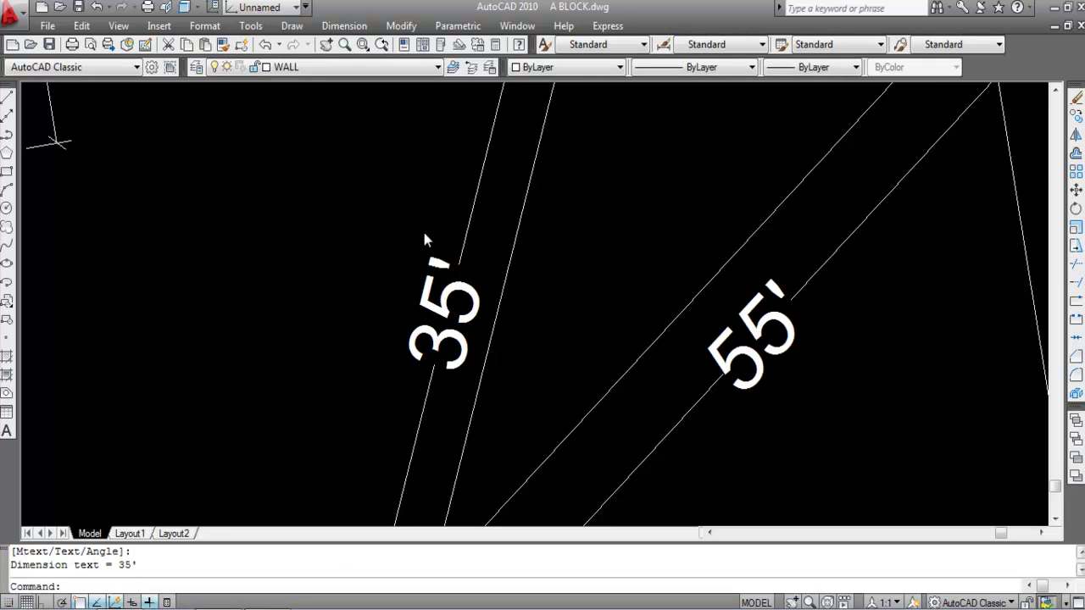
{"action": "scroll", "coordinate": [425, 240], "scroll_direction": "down", "scroll_amount": 7}
{"action": "scroll", "coordinate": [498, 297], "scroll_direction": "down", "scroll_amount": 1}
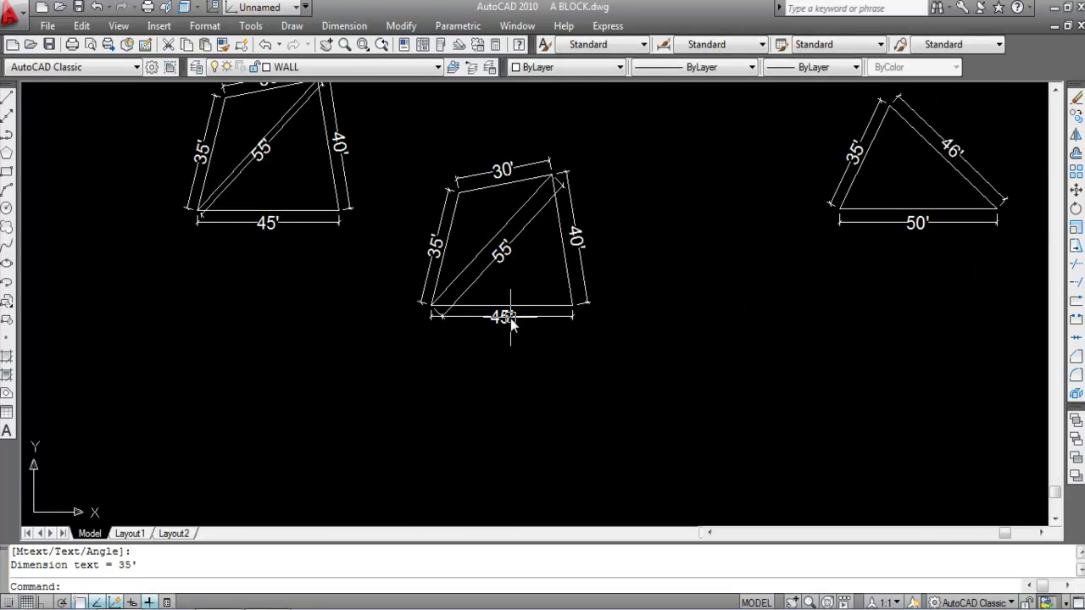
{"action": "scroll", "coordinate": [339, 194], "scroll_direction": "down", "scroll_amount": 2}
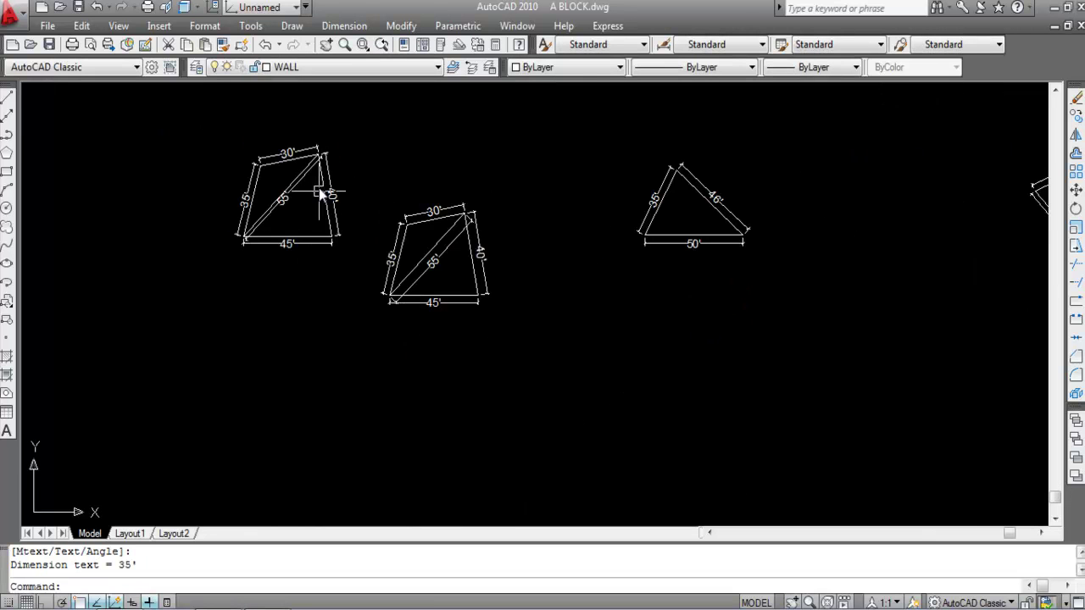
Try copying the new quadrilateral with its dimensions onto the original, matching their lower-right corners, to compare the two
{"action": "scroll", "coordinate": [347, 209], "scroll_direction": "up", "scroll_amount": 2}
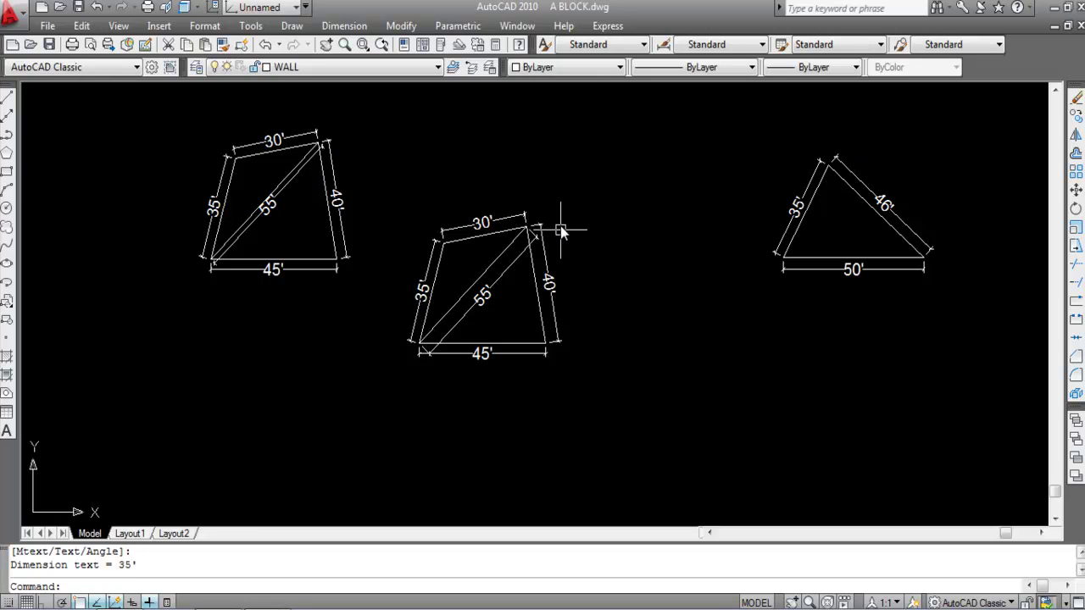
{"action": "left_click", "coordinate": [606, 404]}
{"action": "left_click", "coordinate": [391, 163]}
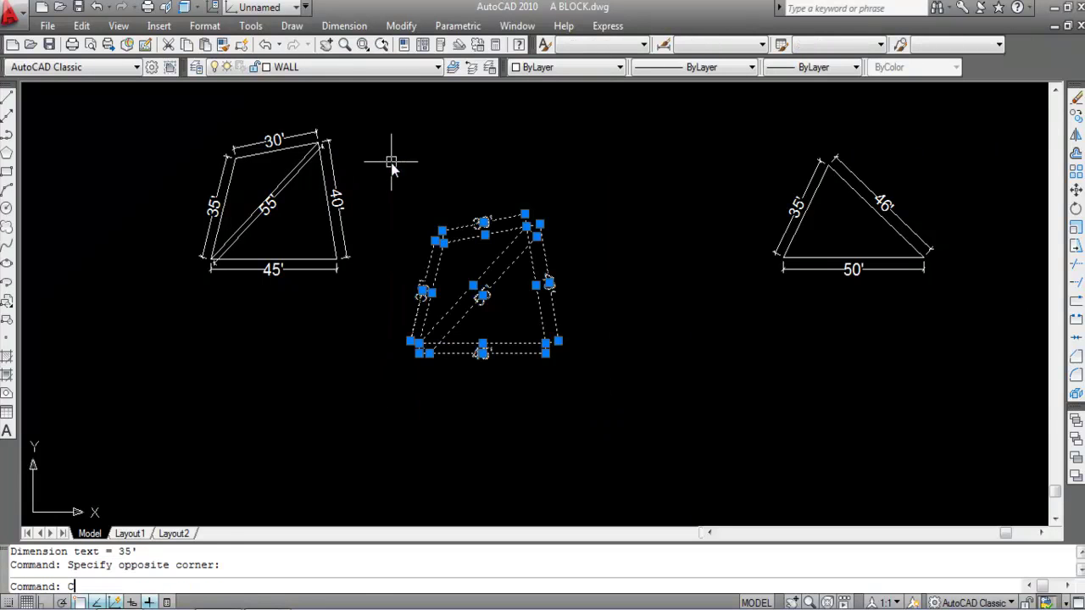
{"action": "type", "text": "O"}
{"action": "key", "text": "Return"}
{"action": "scroll", "coordinate": [547, 344], "scroll_direction": "up", "scroll_amount": 5}
{"action": "left_click", "coordinate": [530, 324]}
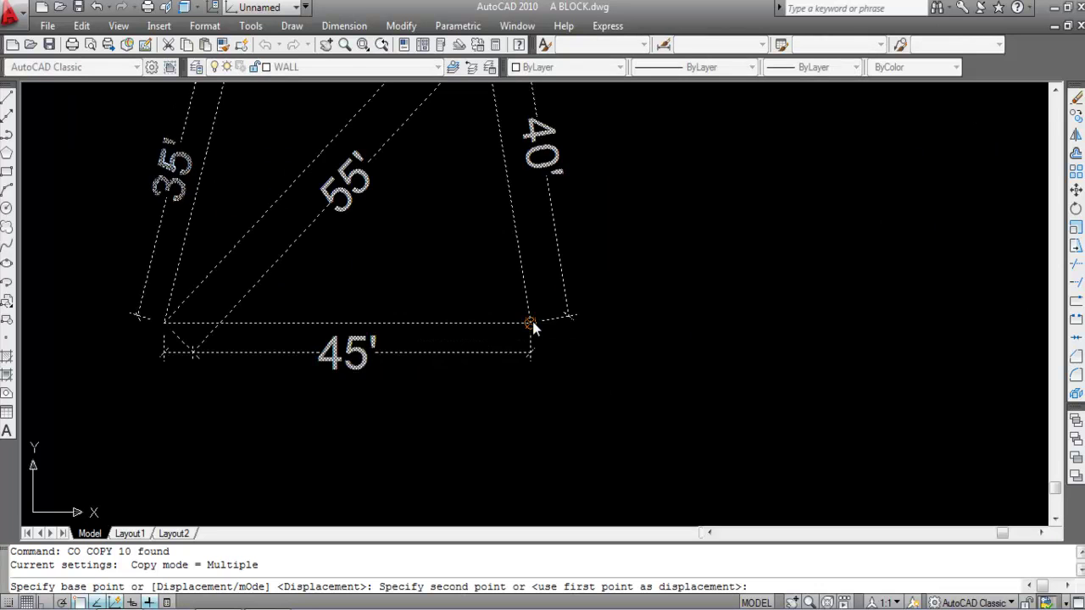
{"action": "scroll", "coordinate": [681, 398], "scroll_direction": "down", "scroll_amount": 5}
{"action": "scroll", "coordinate": [680, 398], "scroll_direction": "up", "scroll_amount": 5}
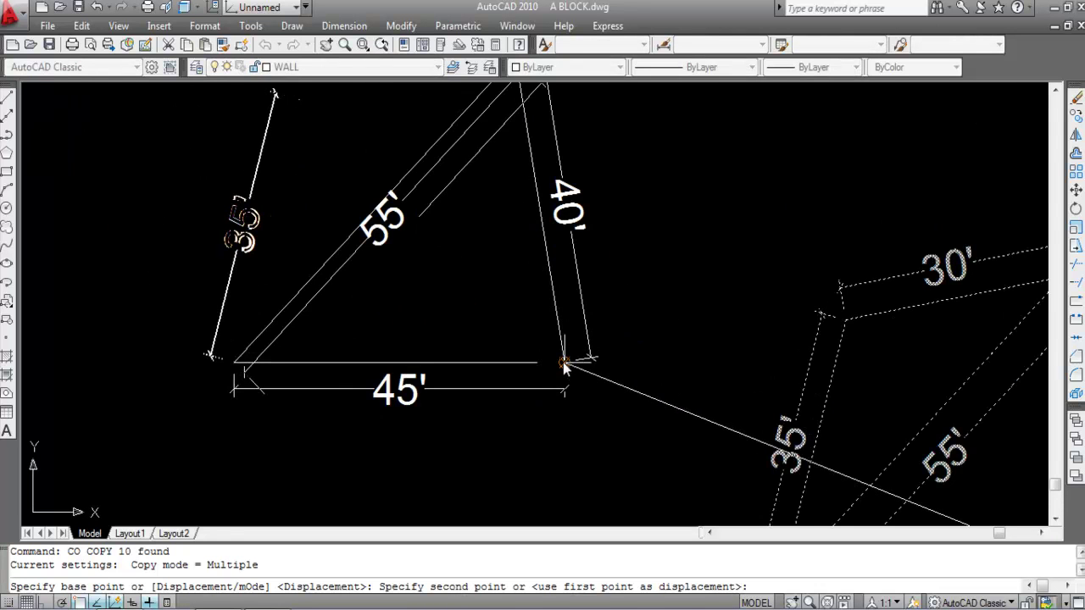
{"action": "scroll", "coordinate": [565, 364], "scroll_direction": "down", "scroll_amount": 2}
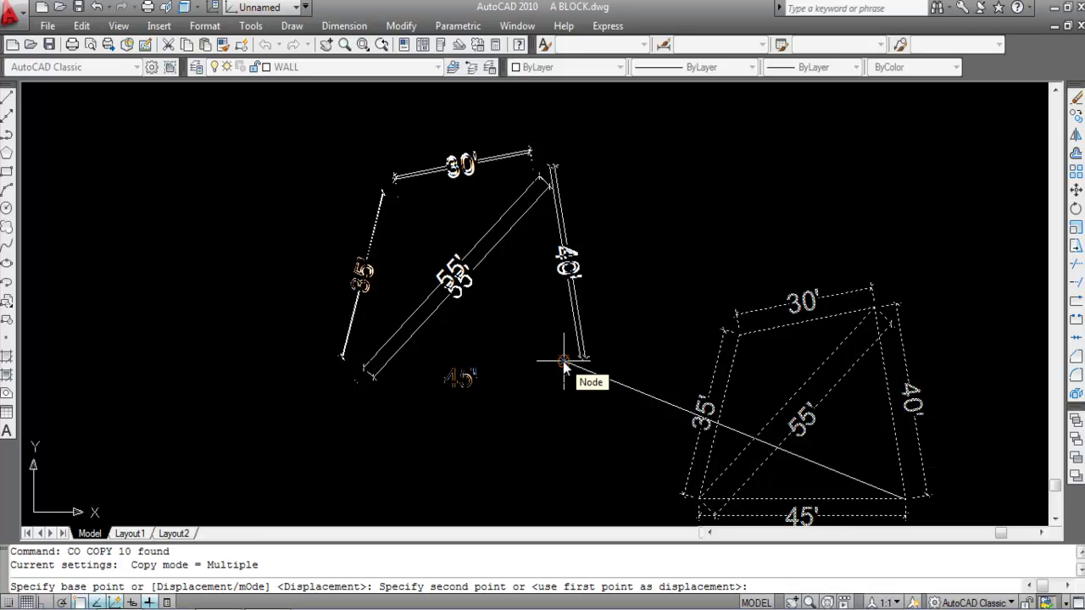
{"action": "left_click", "coordinate": [565, 364]}
{"action": "key", "text": "Escape"}
{"action": "scroll", "coordinate": [32, 290], "scroll_direction": "down", "scroll_amount": 2}
{"action": "scroll", "coordinate": [36, 293], "scroll_direction": "down", "scroll_amount": 2}
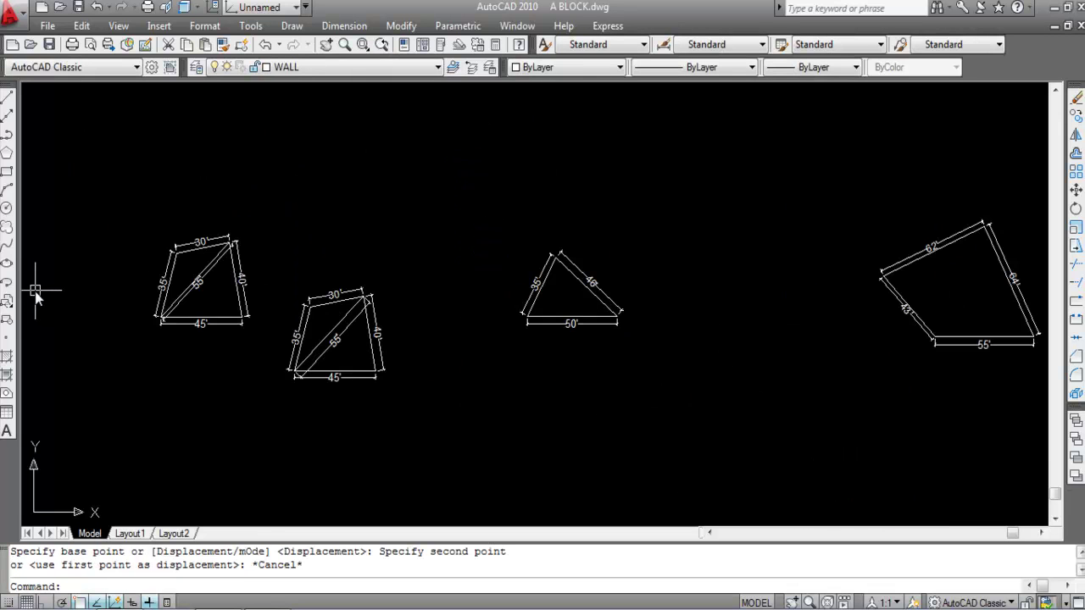
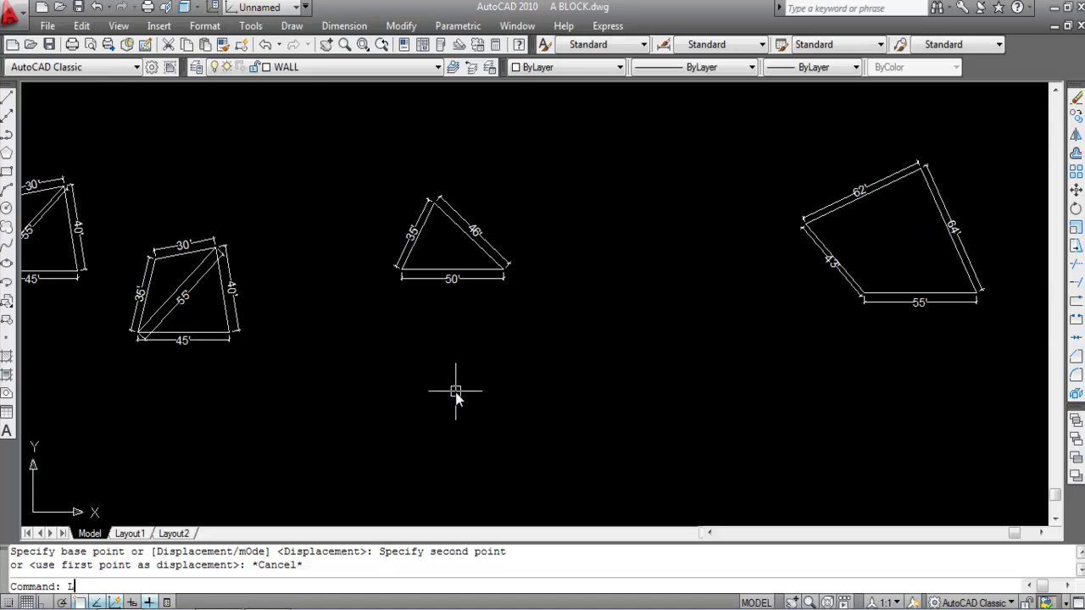
Draw a 50' horizontal base line with Ortho on in the empty area below the dimensioned triangle
{"action": "left_click", "coordinate": [466, 436]}
{"action": "key", "text": "F8"}
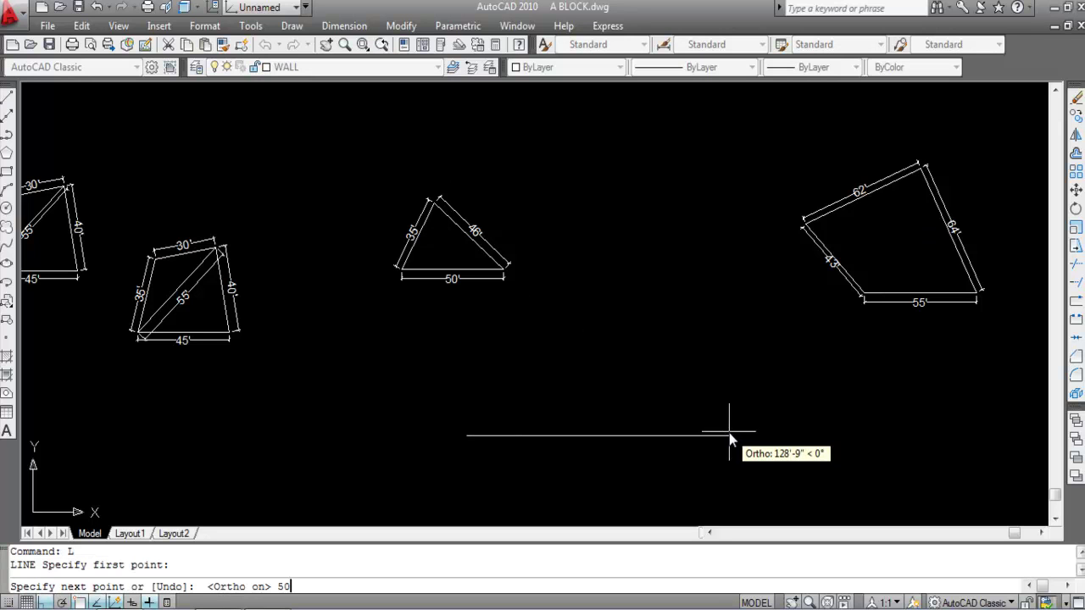
{"action": "key", "text": "Return"}
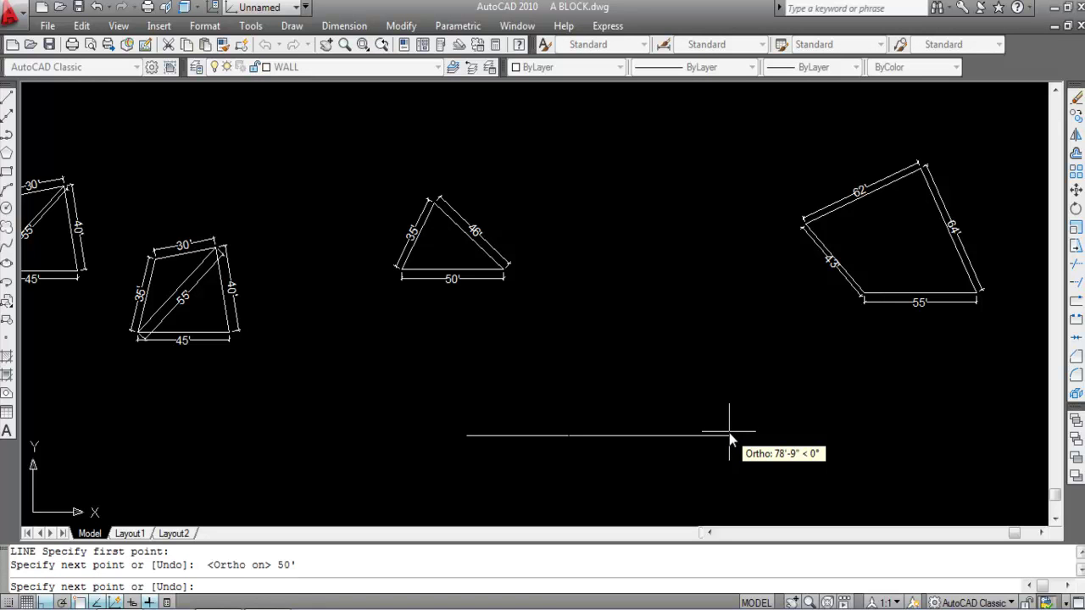
{"action": "key", "text": "Escape"}
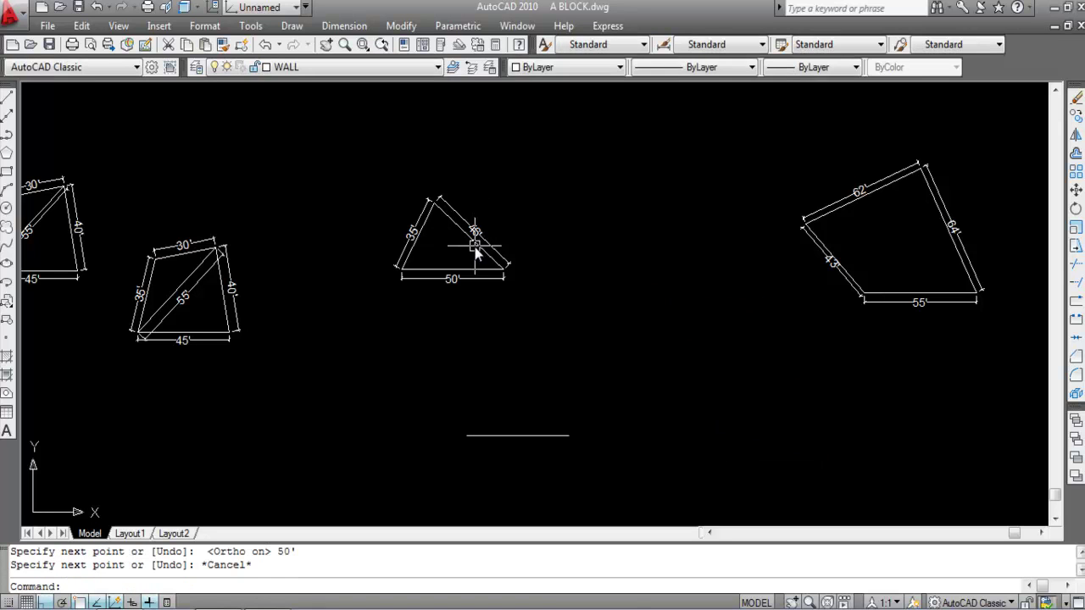
Draw a circle with a 46' radius centred on the right end of the new base line
{"action": "scroll", "coordinate": [473, 239], "scroll_direction": "up", "scroll_amount": 2}
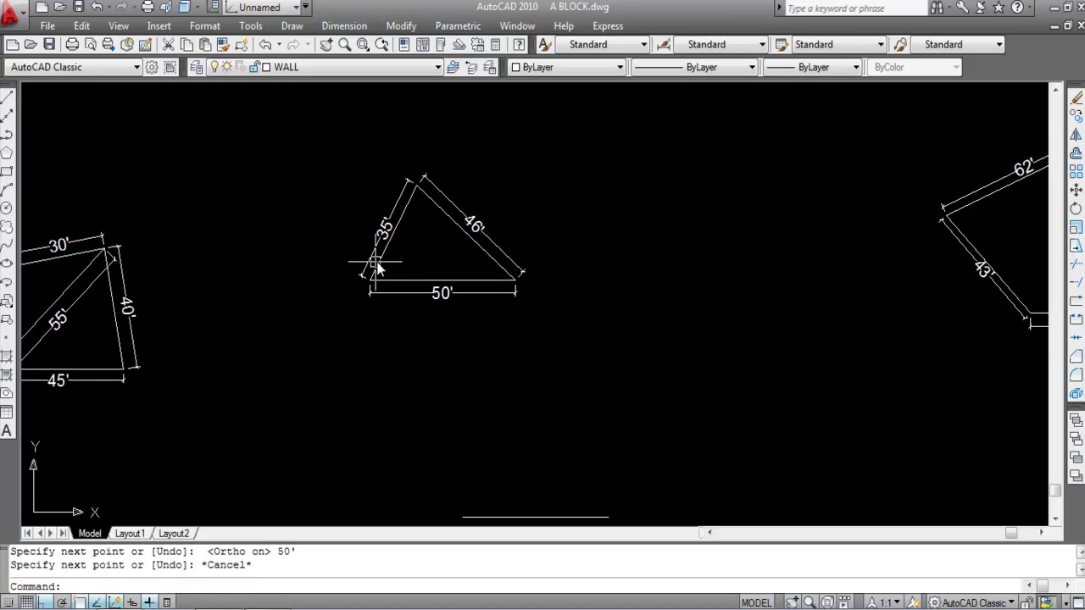
{"action": "scroll", "coordinate": [441, 173], "scroll_direction": "down", "scroll_amount": 2}
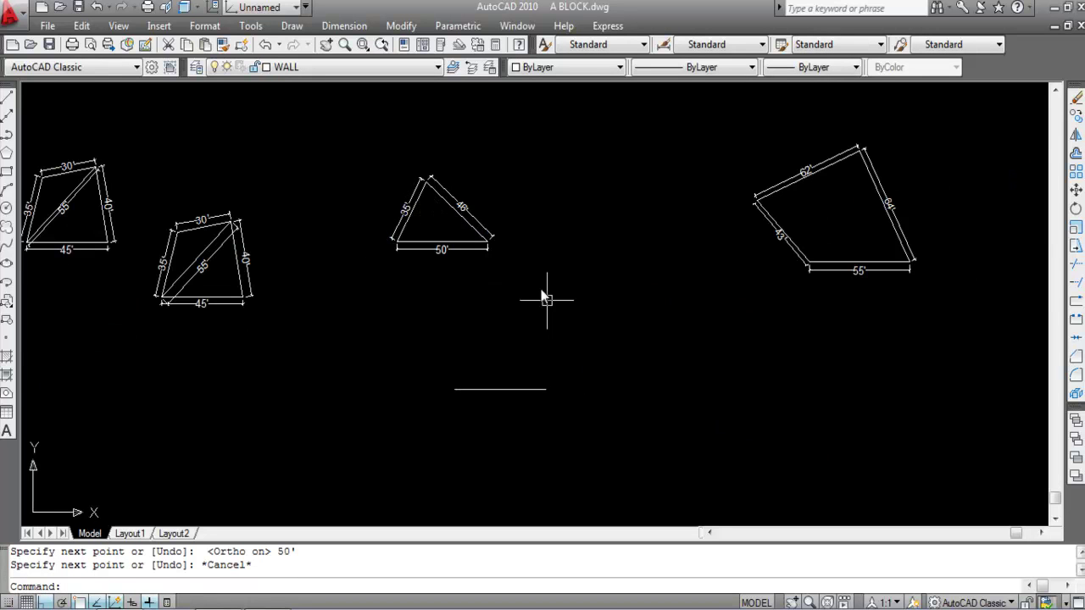
{"action": "scroll", "coordinate": [446, 227], "scroll_direction": "up", "scroll_amount": 2}
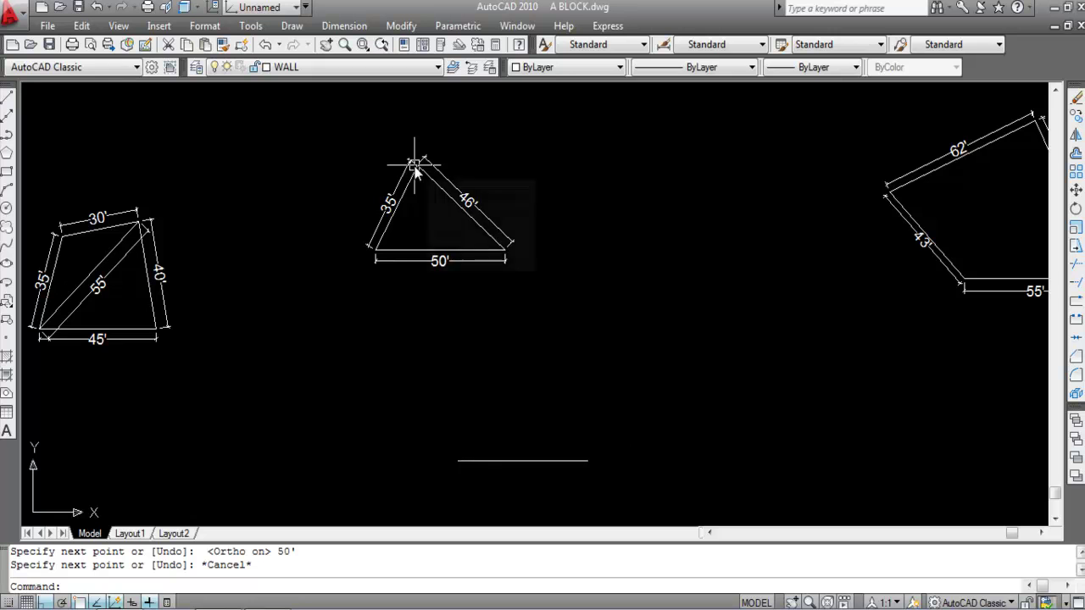
{"action": "left_click", "coordinate": [6, 208]}
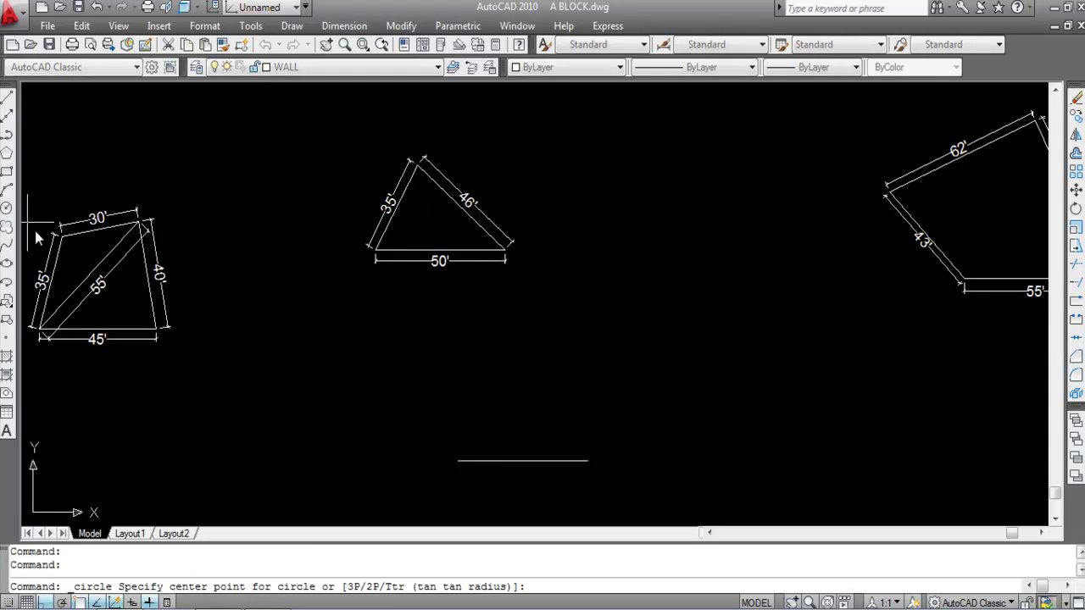
{"action": "left_click", "coordinate": [588, 462]}
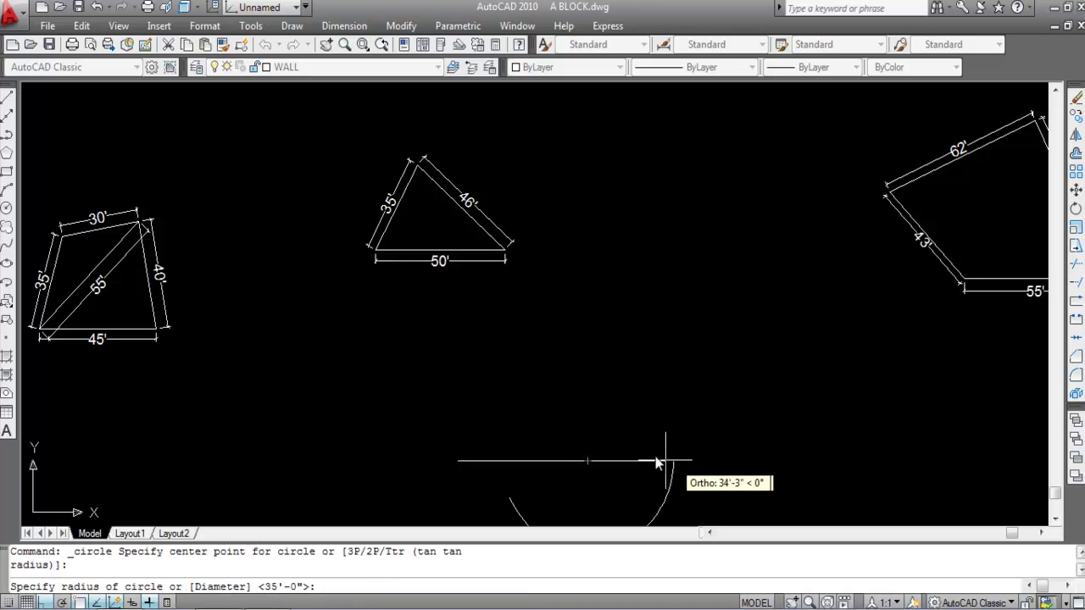
{"action": "scroll", "coordinate": [644, 395], "scroll_direction": "down", "scroll_amount": 4}
{"action": "scroll", "coordinate": [642, 391], "scroll_direction": "up", "scroll_amount": 3}
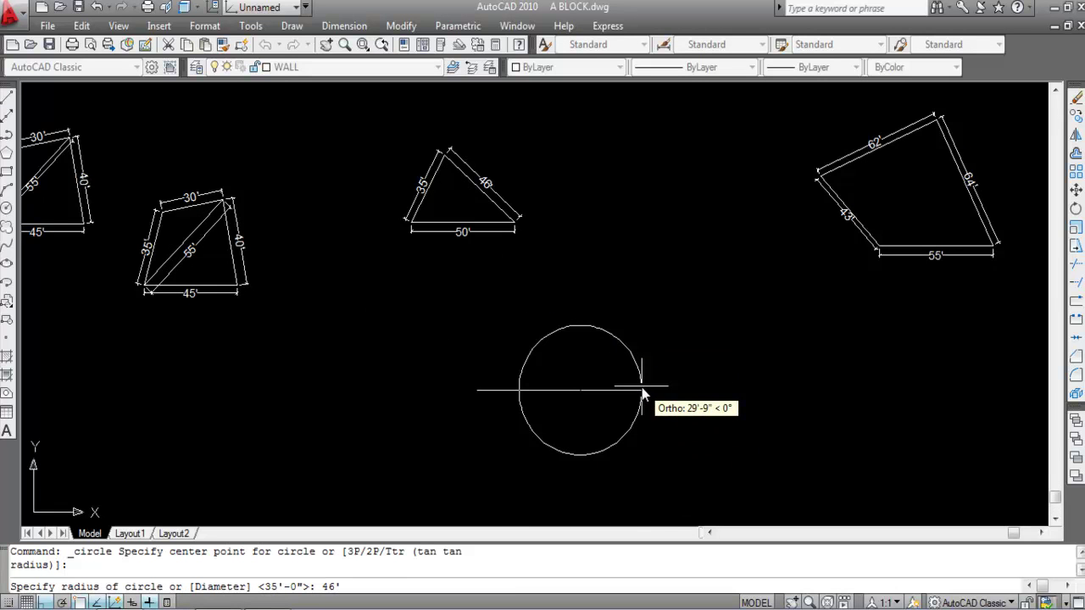
{"action": "key", "text": "Return"}
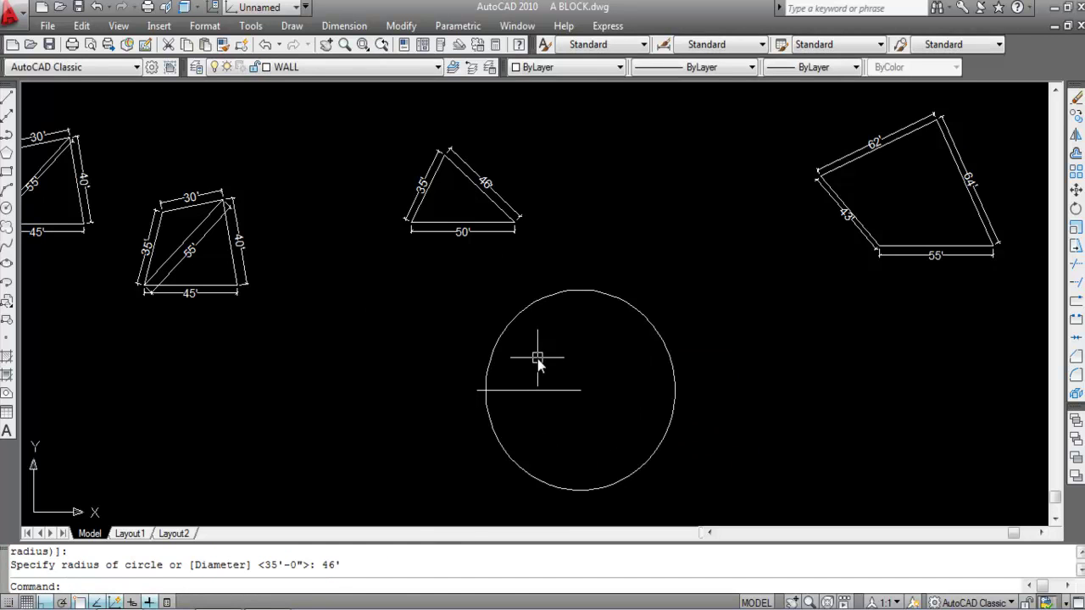
Draw a circle with a 35' radius centred on the left end of the new base line
{"action": "key", "text": "Return"}
{"action": "scroll", "coordinate": [492, 373], "scroll_direction": "up", "scroll_amount": 4}
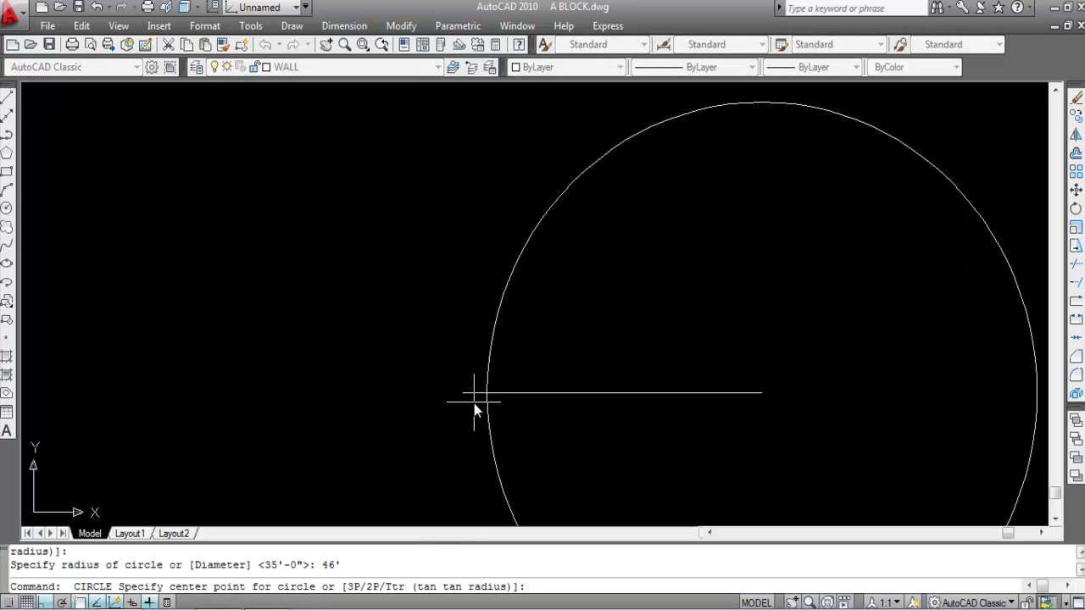
{"action": "left_click", "coordinate": [475, 393]}
{"action": "scroll", "coordinate": [517, 449], "scroll_direction": "down", "scroll_amount": 4}
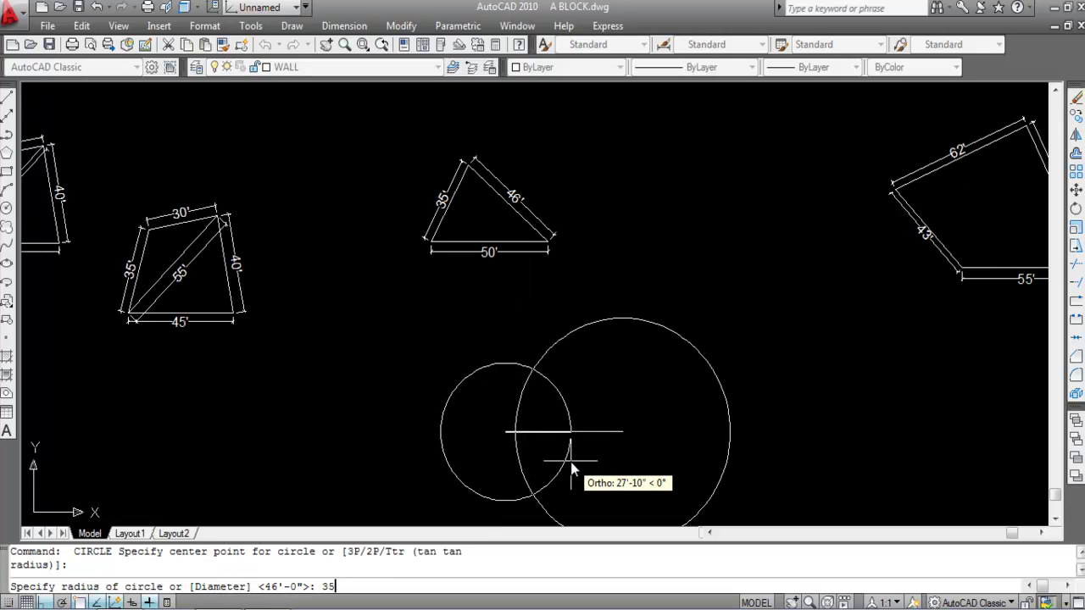
{"action": "type", "text": "35'"}
{"action": "key", "text": "Return"}
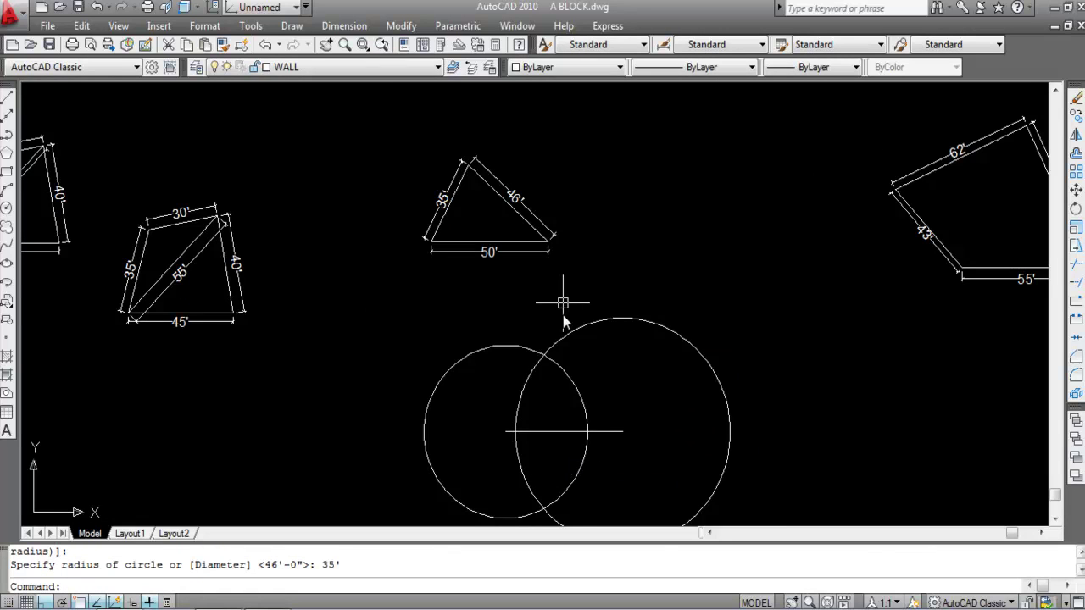
With Ortho off, draw a line from the circles' upper intersection to the right end of the 50' base line
{"action": "scroll", "coordinate": [542, 368], "scroll_direction": "up", "scroll_amount": 2}
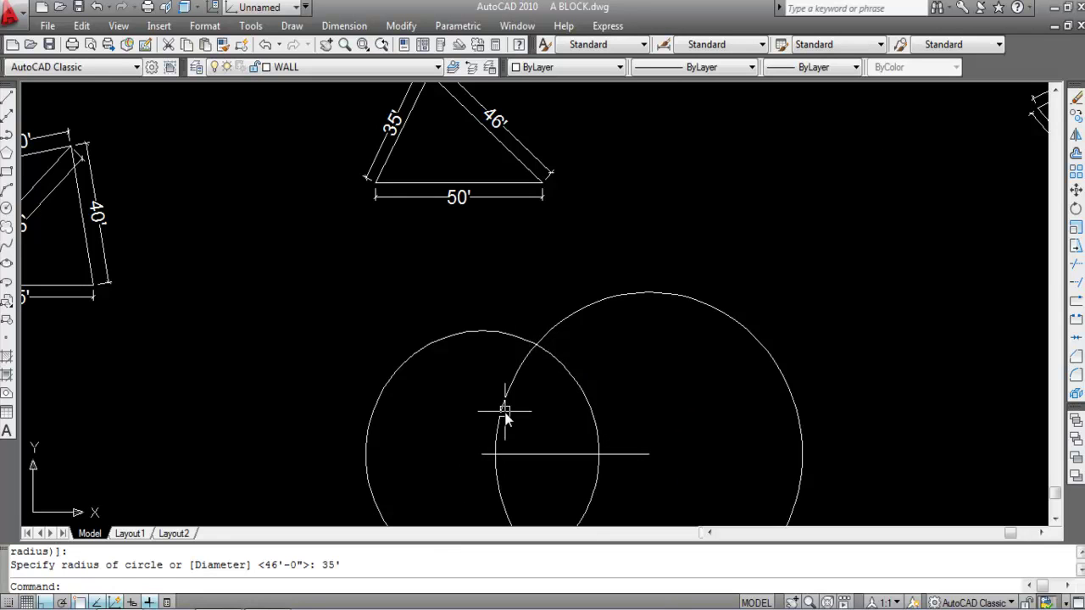
{"action": "key", "text": "Return"}
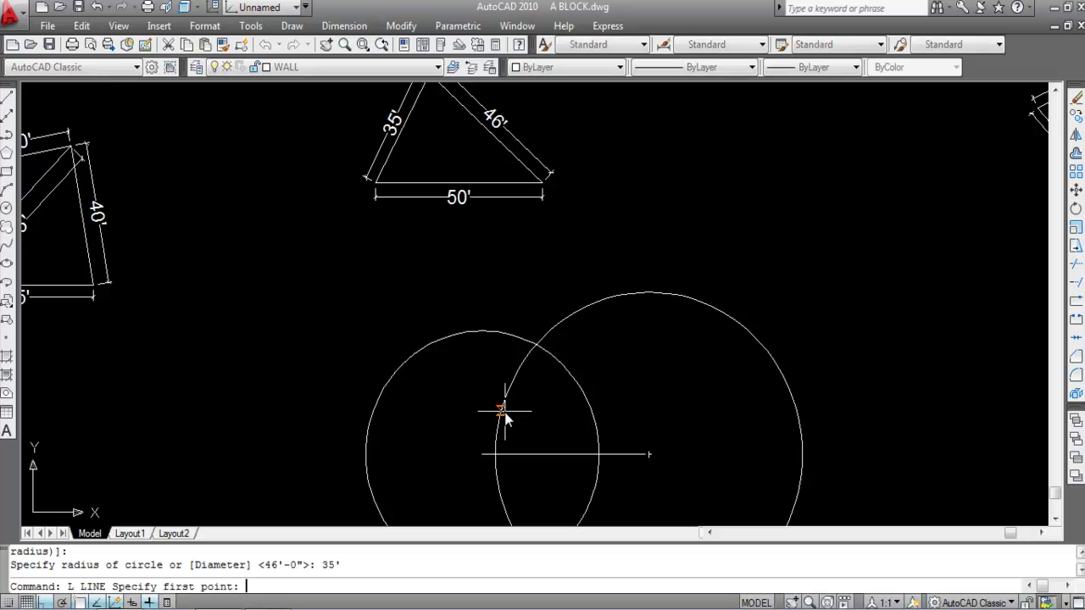
{"action": "left_click", "coordinate": [537, 345]}
{"action": "key", "text": "F8"}
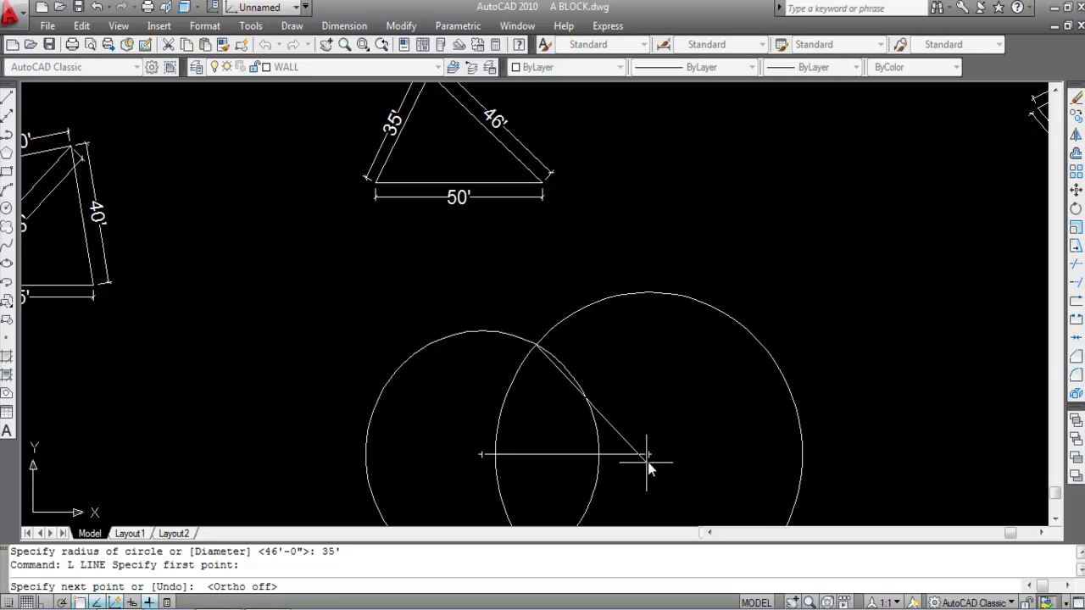
{"action": "left_click", "coordinate": [651, 456]}
{"action": "key", "text": "Escape"}
Delete both construction circles around the new base line
{"action": "left_click", "coordinate": [648, 294]}
{"action": "left_click", "coordinate": [537, 383]}
{"action": "left_click", "coordinate": [472, 385]}
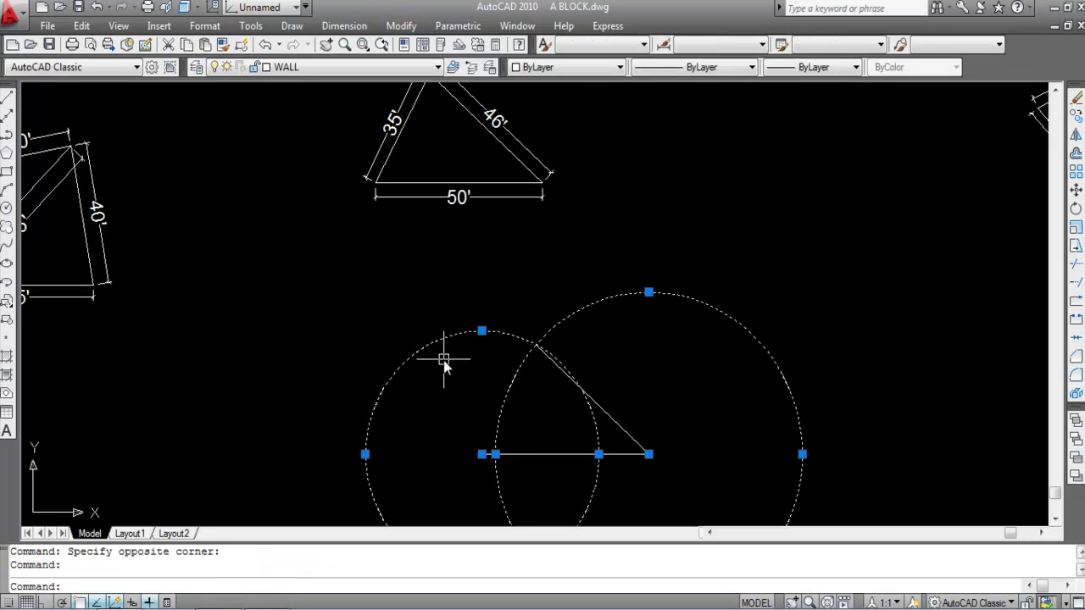
{"action": "key", "text": "Delete"}
Close the new triangle with a line from its apex to the left end of the base
{"action": "type", "text": "l"}
{"action": "key", "text": "Return"}
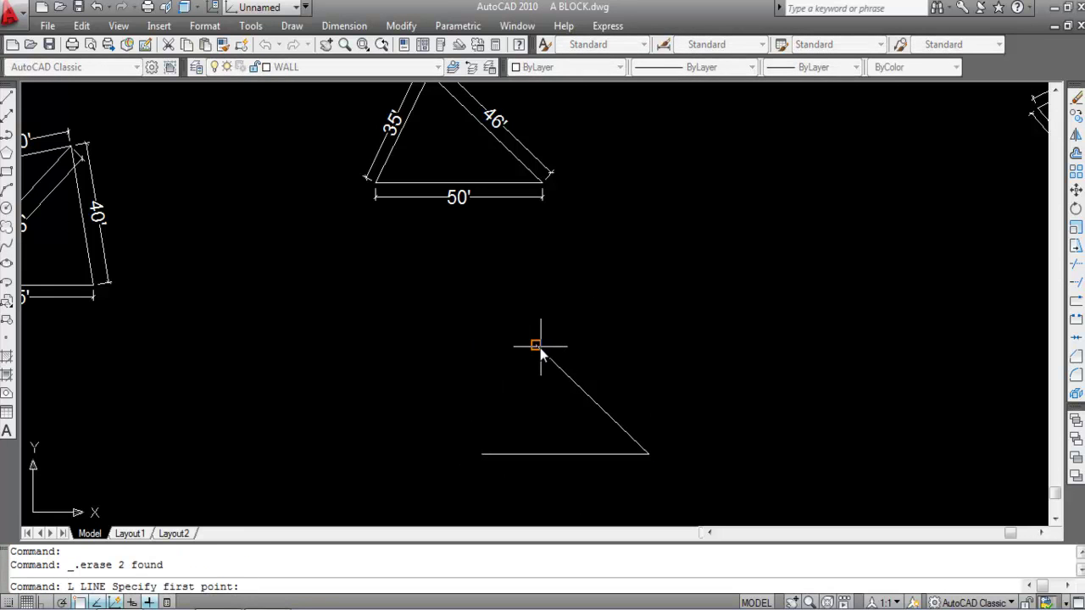
{"action": "left_click", "coordinate": [538, 346]}
{"action": "left_click", "coordinate": [482, 452]}
{"action": "key", "text": "Escape"}
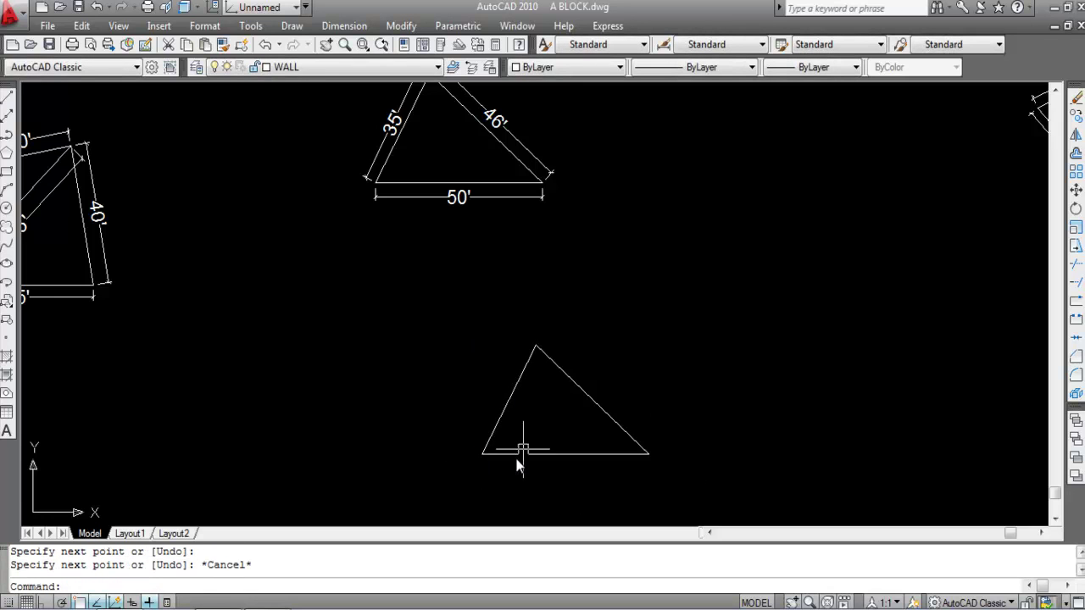
Add an aligned dimension to the new triangle's base, placed just below the line
{"action": "scroll", "coordinate": [502, 473], "scroll_direction": "up", "scroll_amount": 3}
{"action": "scroll", "coordinate": [501, 476], "scroll_direction": "down", "scroll_amount": 5}
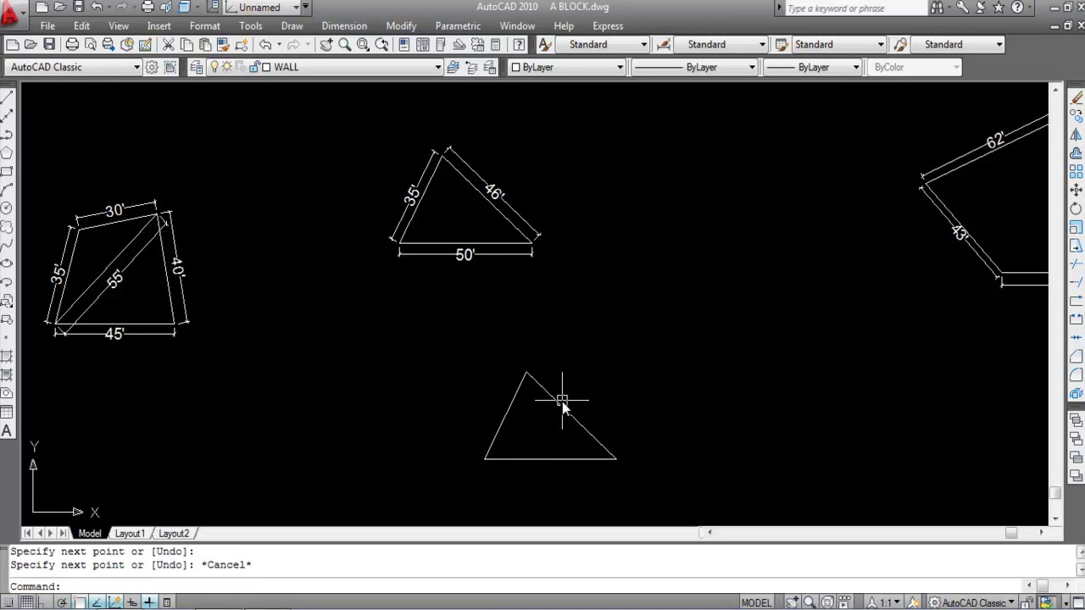
{"action": "left_click", "coordinate": [344, 25]}
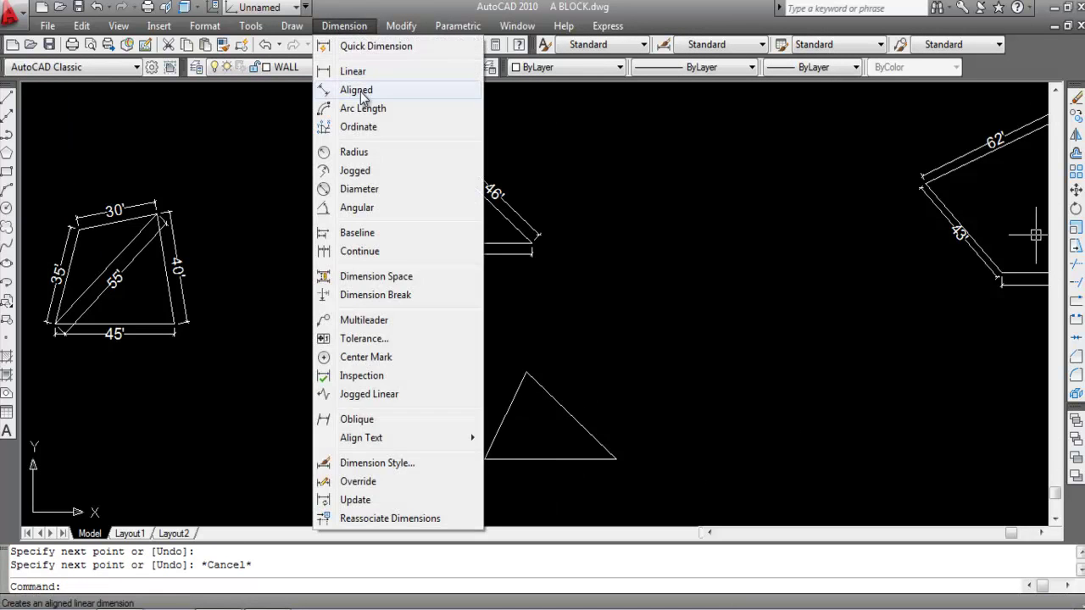
{"action": "left_click", "coordinate": [363, 91]}
{"action": "key", "text": "Return"}
{"action": "left_click", "coordinate": [550, 458]}
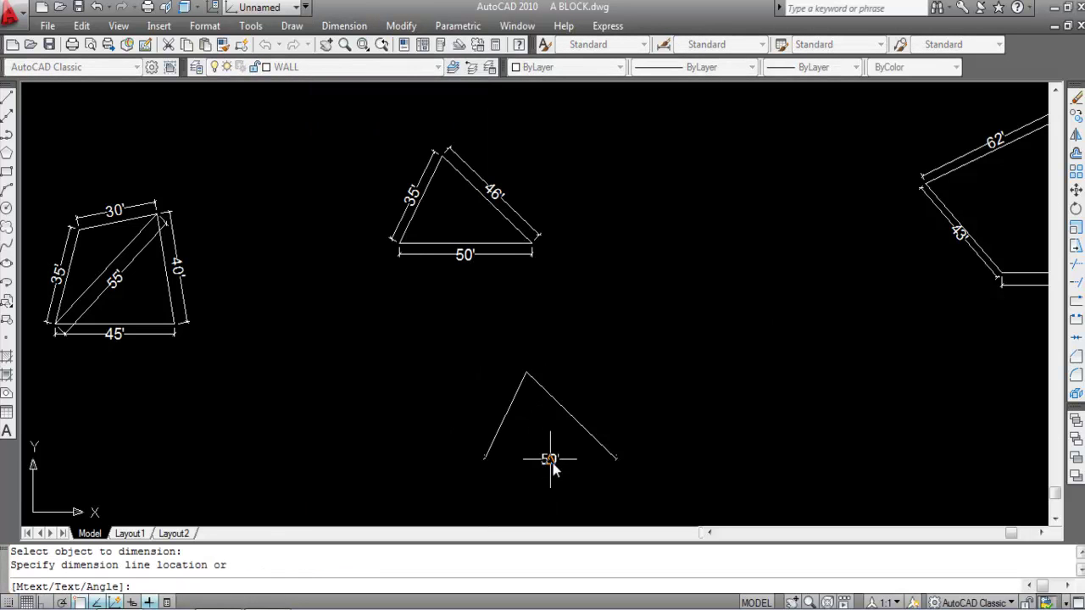
{"action": "scroll", "coordinate": [551, 465], "scroll_direction": "up", "scroll_amount": 4}
{"action": "scroll", "coordinate": [552, 472], "scroll_direction": "down", "scroll_amount": 3}
{"action": "left_click", "coordinate": [551, 469]}
Add an aligned dimension outside the new triangle's right sloping side
{"action": "key", "text": "Return"}
{"action": "key", "text": "Return"}
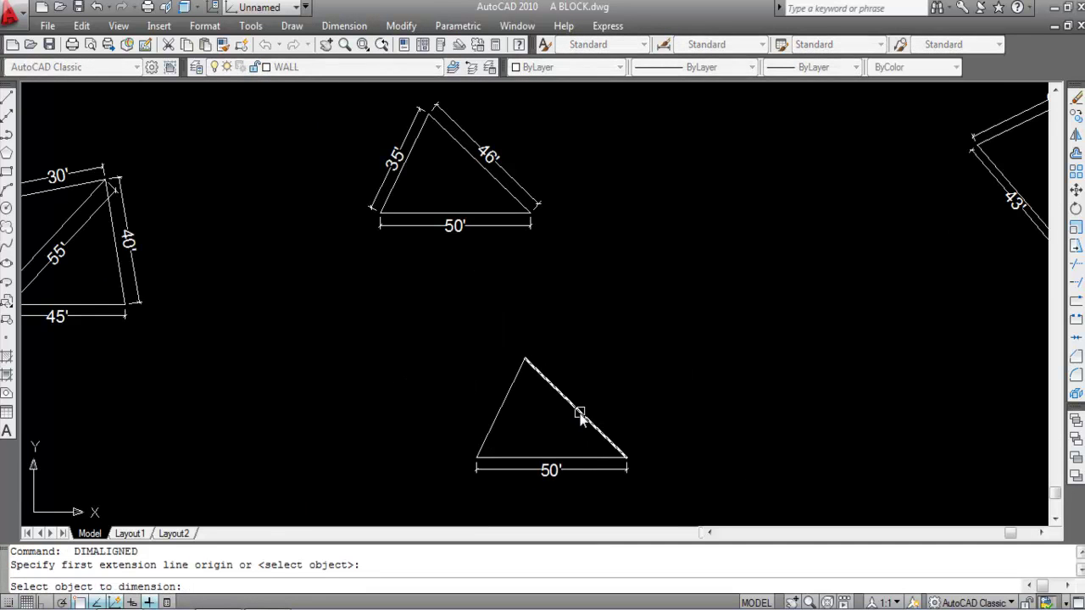
{"action": "left_click", "coordinate": [580, 416]}
{"action": "scroll", "coordinate": [577, 399], "scroll_direction": "up", "scroll_amount": 4}
{"action": "scroll", "coordinate": [594, 373], "scroll_direction": "down", "scroll_amount": 4}
{"action": "left_click", "coordinate": [598, 370]}
Add an aligned dimension outside the new triangle's left sloping side
{"action": "key", "text": "Return"}
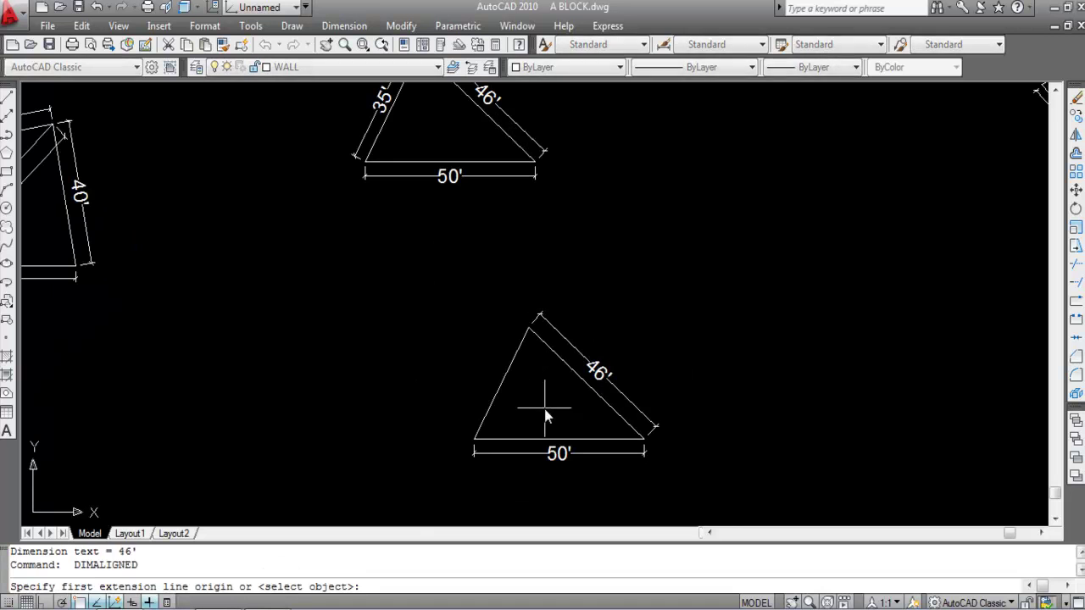
{"action": "key", "text": "Return"}
{"action": "left_click", "coordinate": [499, 391]}
{"action": "scroll", "coordinate": [496, 389], "scroll_direction": "up", "scroll_amount": 4}
{"action": "left_click", "coordinate": [483, 384]}
{"action": "scroll", "coordinate": [504, 398], "scroll_direction": "down", "scroll_amount": 5}
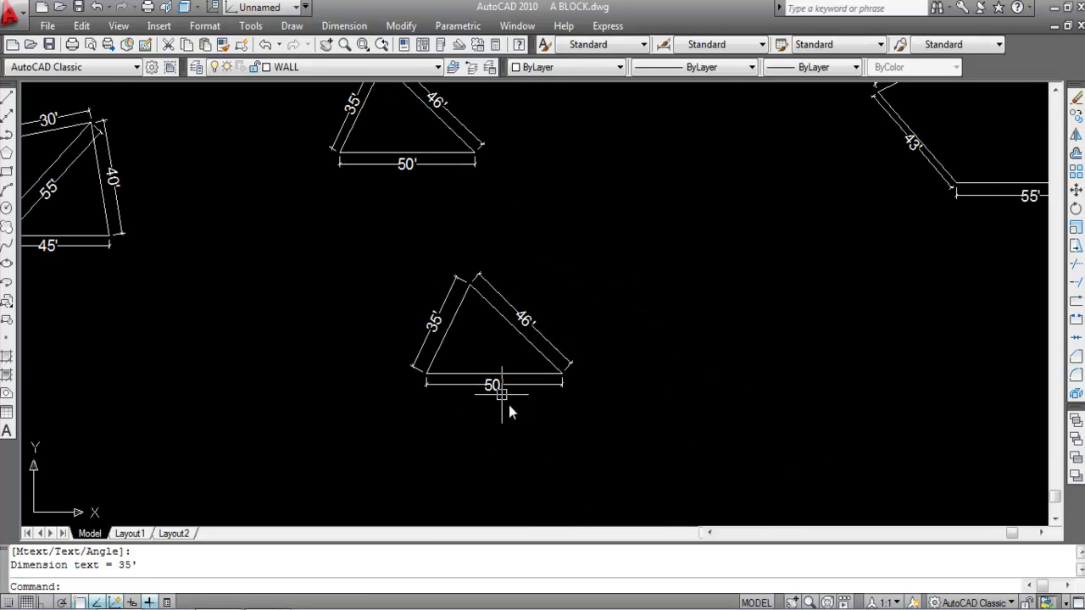
Try copying the new triangle with its dimensions onto the original, matching their lower-right corners, to compare the two
{"action": "scroll", "coordinate": [511, 412], "scroll_direction": "down", "scroll_amount": 3}
{"action": "scroll", "coordinate": [465, 365], "scroll_direction": "up", "scroll_amount": 4}
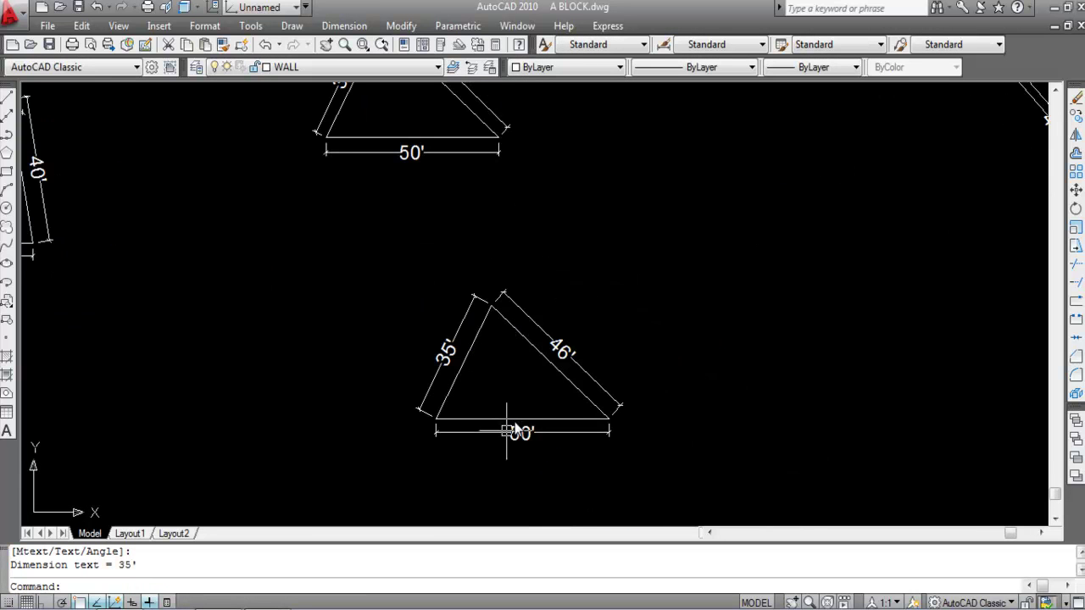
{"action": "scroll", "coordinate": [457, 377], "scroll_direction": "down", "scroll_amount": 3}
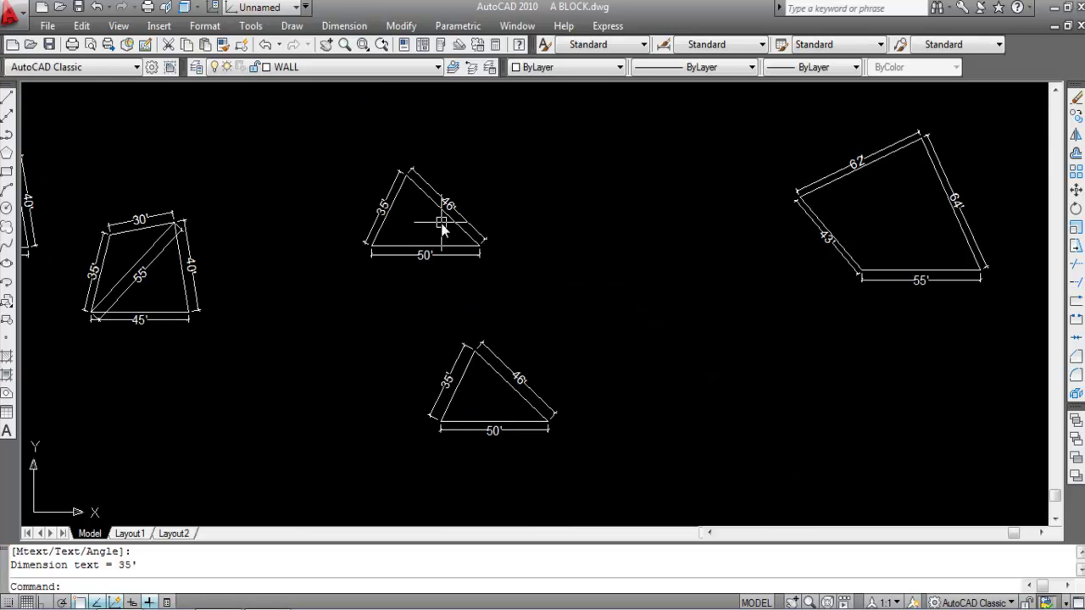
{"action": "left_click", "coordinate": [588, 453]}
{"action": "left_click", "coordinate": [408, 328]}
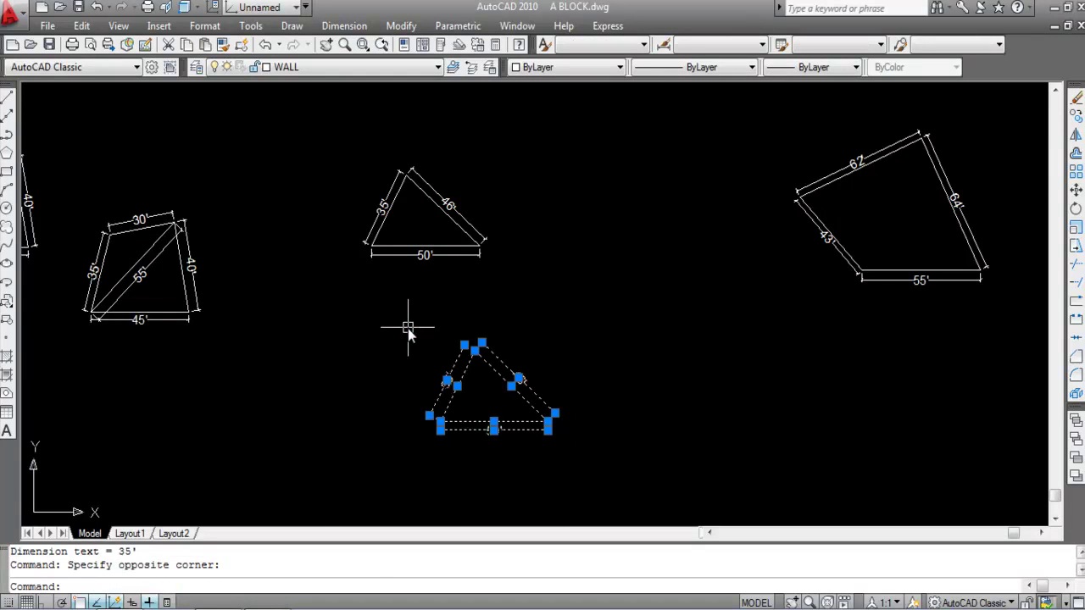
{"action": "type", "text": "co"}
{"action": "key", "text": "Return"}
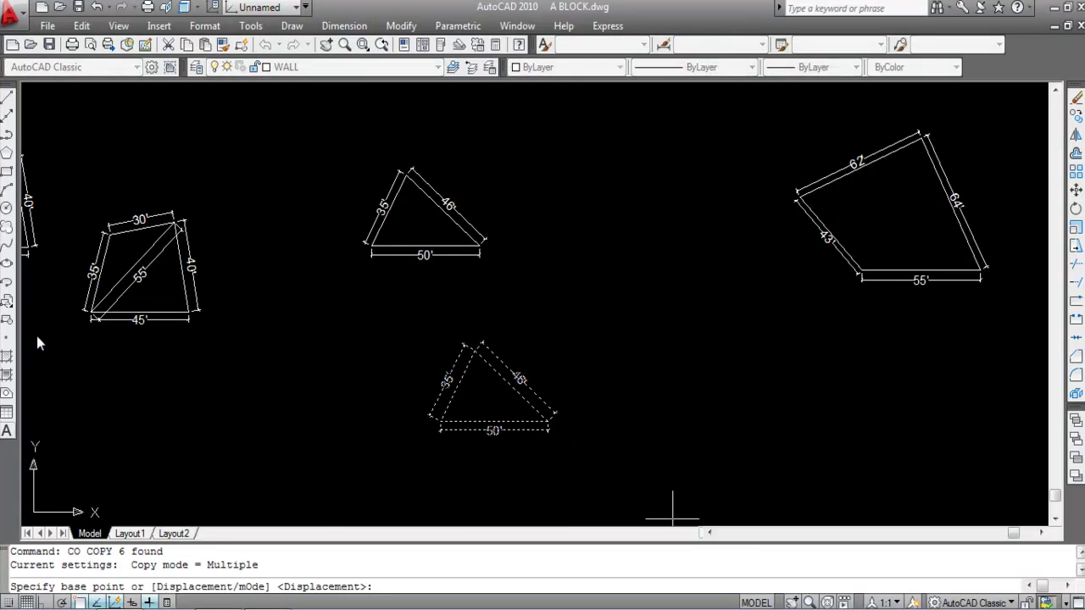
{"action": "scroll", "coordinate": [606, 412], "scroll_direction": "up", "scroll_amount": 8}
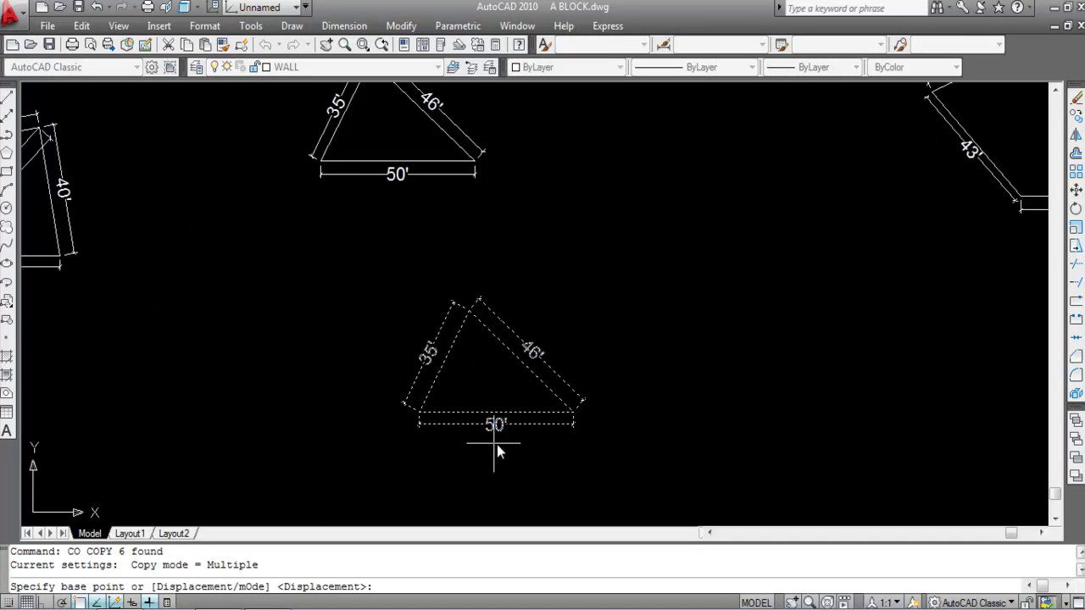
{"action": "left_click", "coordinate": [658, 393]}
{"action": "scroll", "coordinate": [636, 373], "scroll_direction": "down", "scroll_amount": 5}
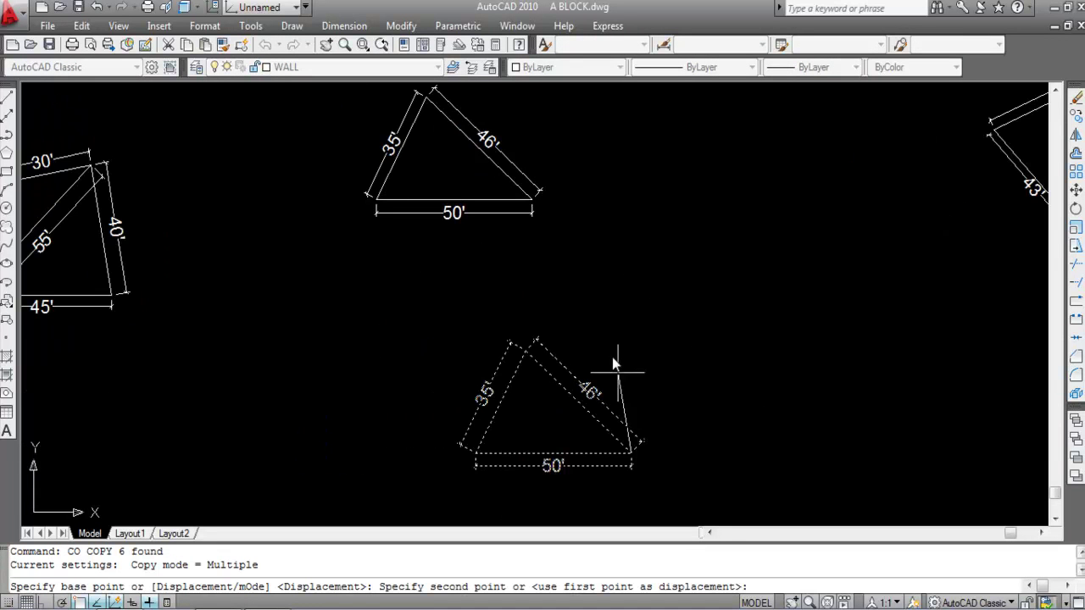
{"action": "scroll", "coordinate": [557, 219], "scroll_direction": "down", "scroll_amount": 2}
{"action": "scroll", "coordinate": [557, 219], "scroll_direction": "up", "scroll_amount": 5}
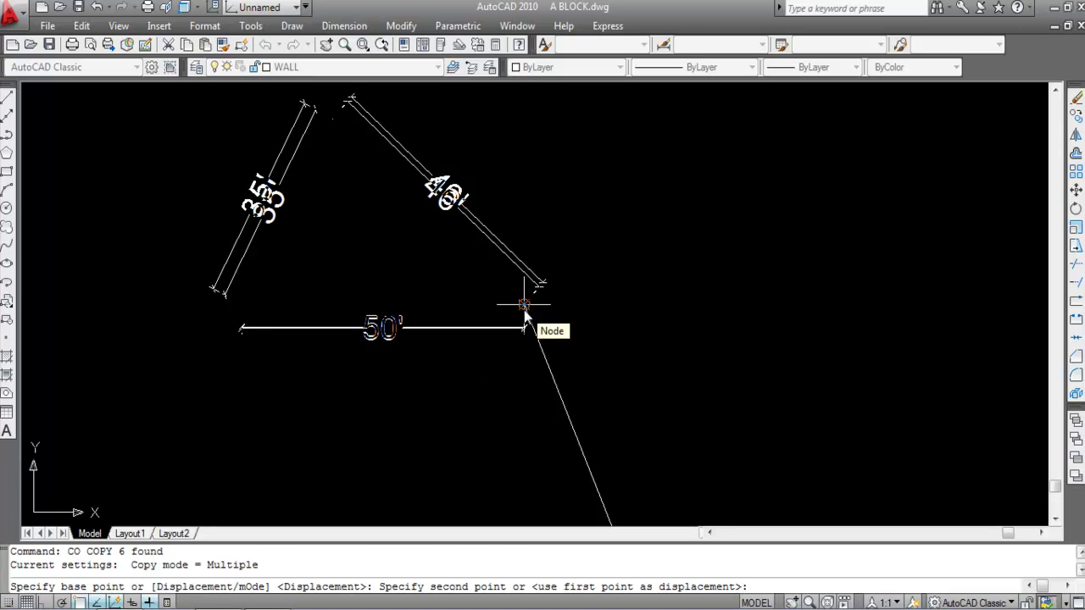
{"action": "key", "text": "Escape"}
Draw a 55' horizontal base line with Ortho on in the empty area below the 55', 64', 62', 43' quadrilateral
{"action": "scroll", "coordinate": [431, 277], "scroll_direction": "down", "scroll_amount": 8}
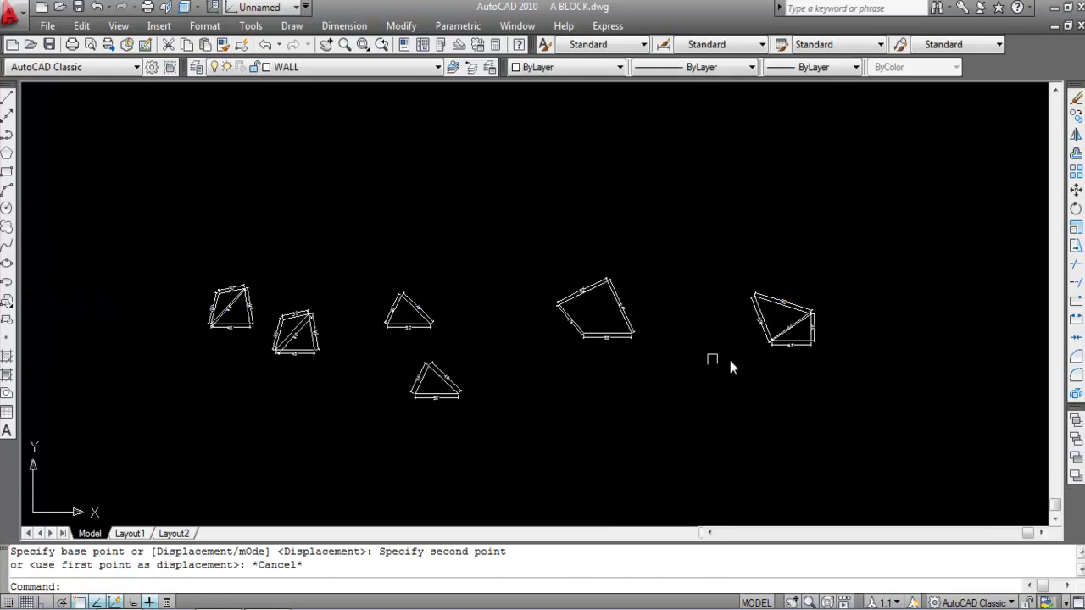
{"action": "scroll", "coordinate": [674, 346], "scroll_direction": "up", "scroll_amount": 3}
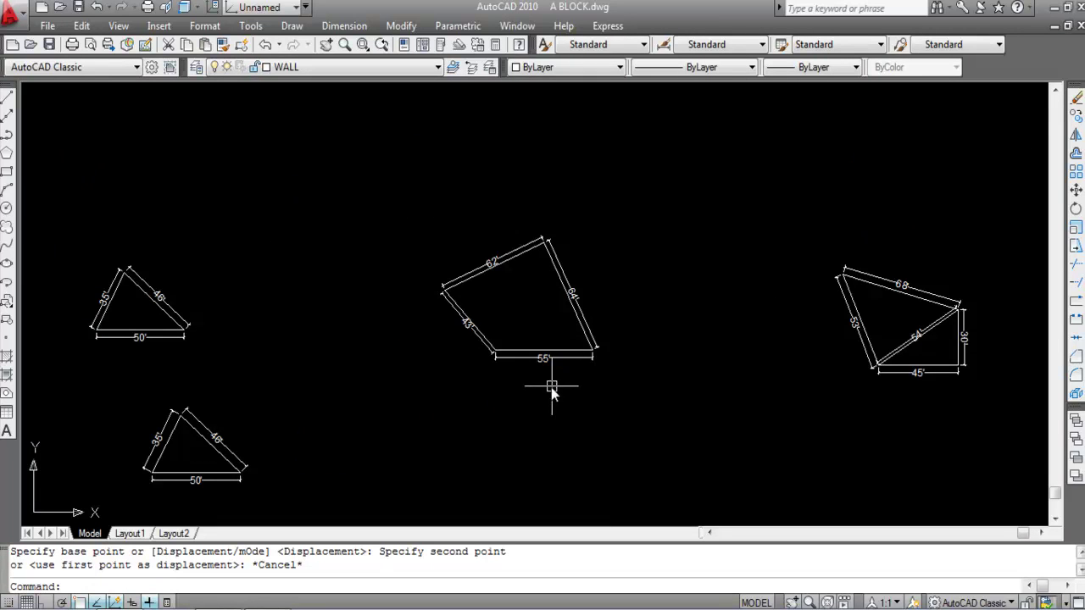
{"action": "scroll", "coordinate": [456, 238], "scroll_direction": "down", "scroll_amount": 3}
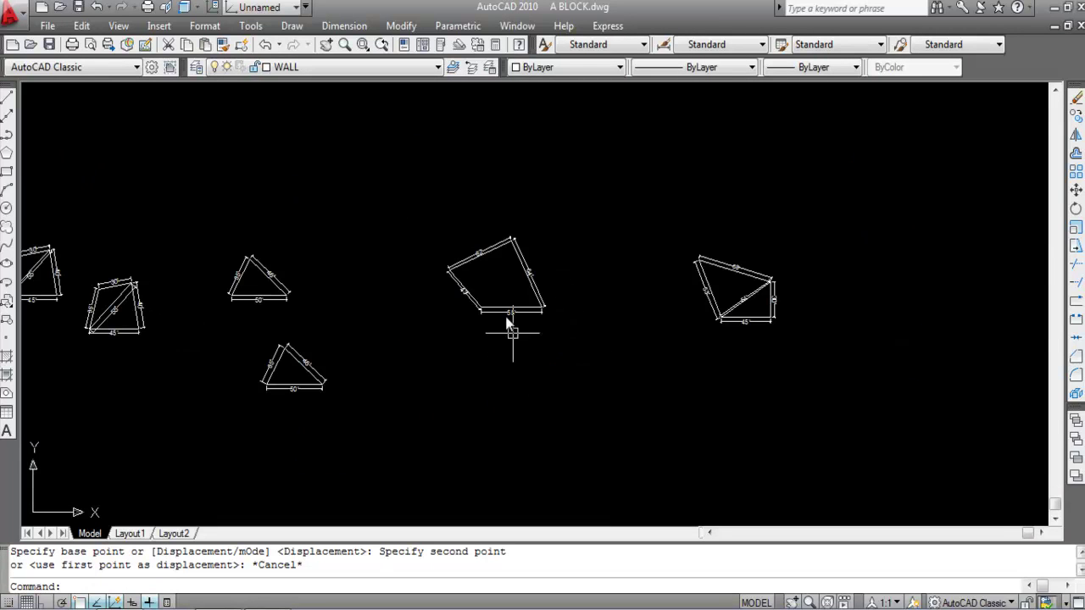
{"action": "scroll", "coordinate": [509, 317], "scroll_direction": "up", "scroll_amount": 4}
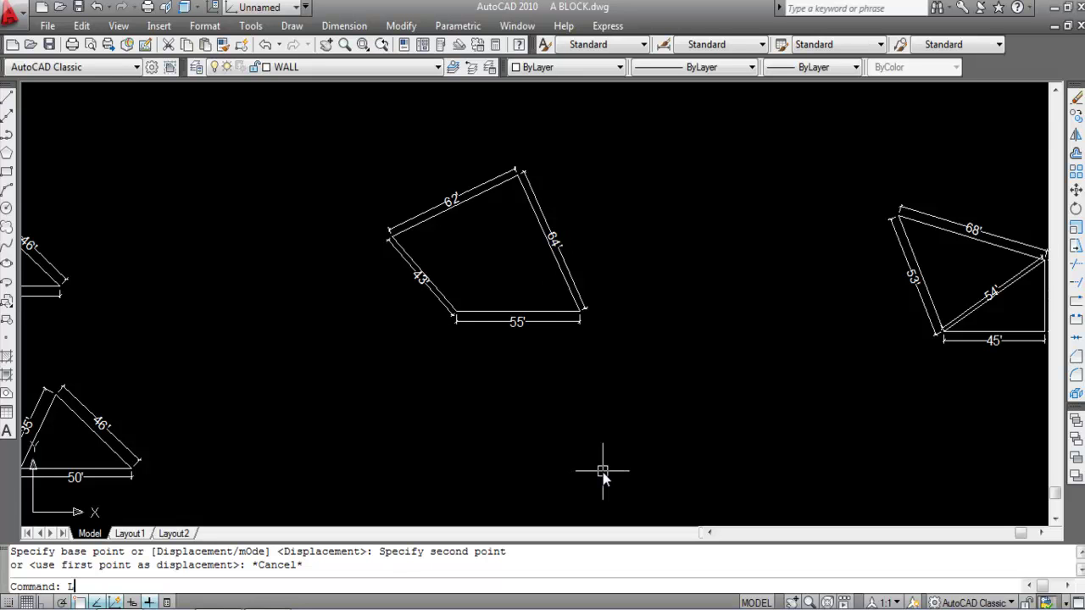
{"action": "key", "text": "Return"}
{"action": "scroll", "coordinate": [414, 276], "scroll_direction": "down", "scroll_amount": 2}
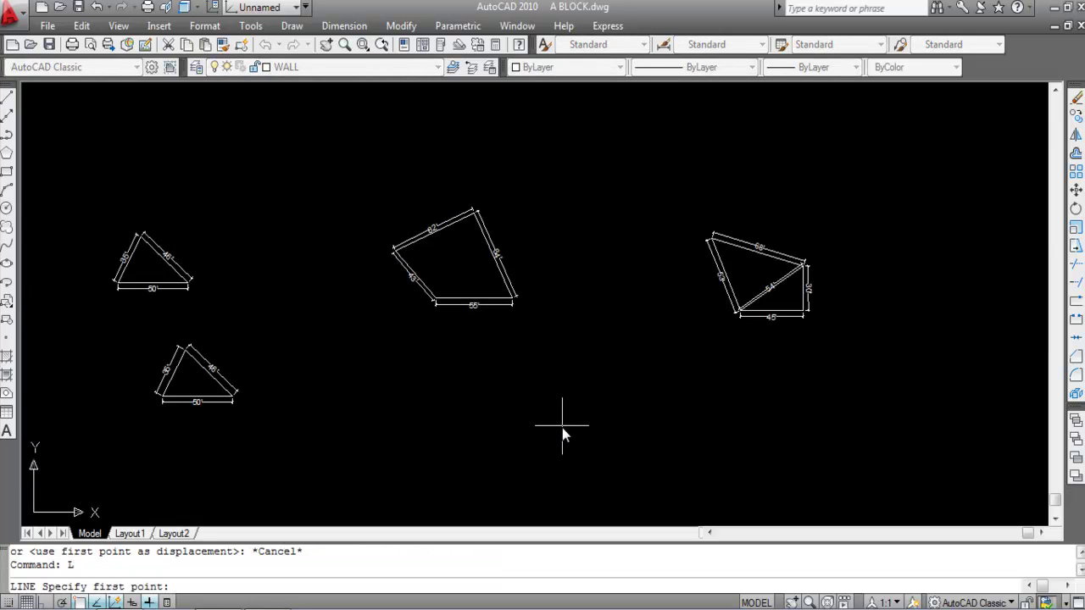
{"action": "scroll", "coordinate": [562, 434], "scroll_direction": "up", "scroll_amount": 2}
{"action": "left_click", "coordinate": [533, 459]}
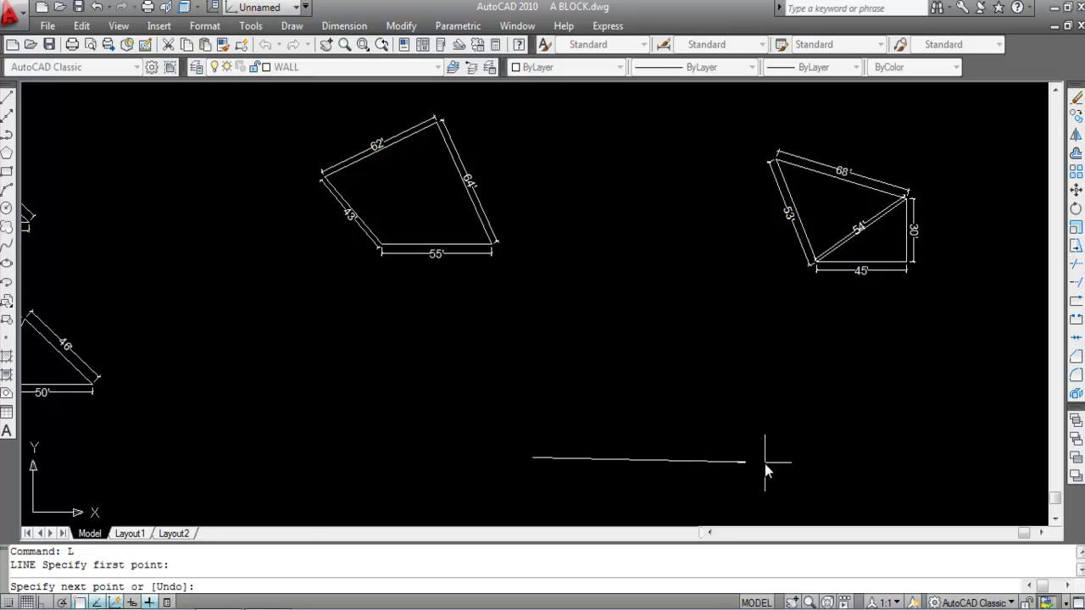
{"action": "key", "text": "F8"}
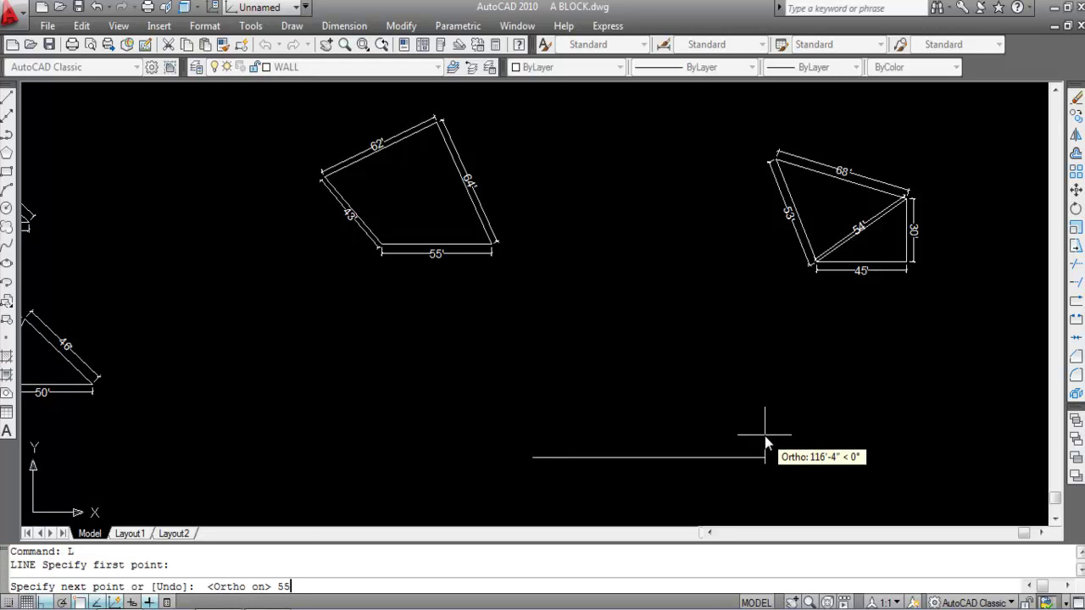
{"action": "key", "text": "Return"}
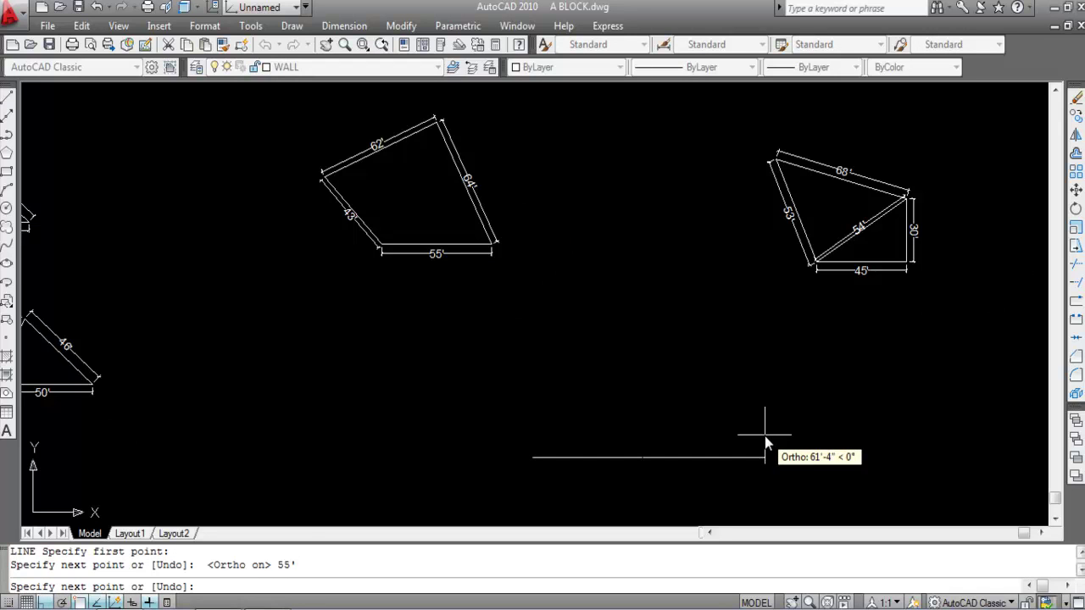
{"action": "key", "text": "Escape"}
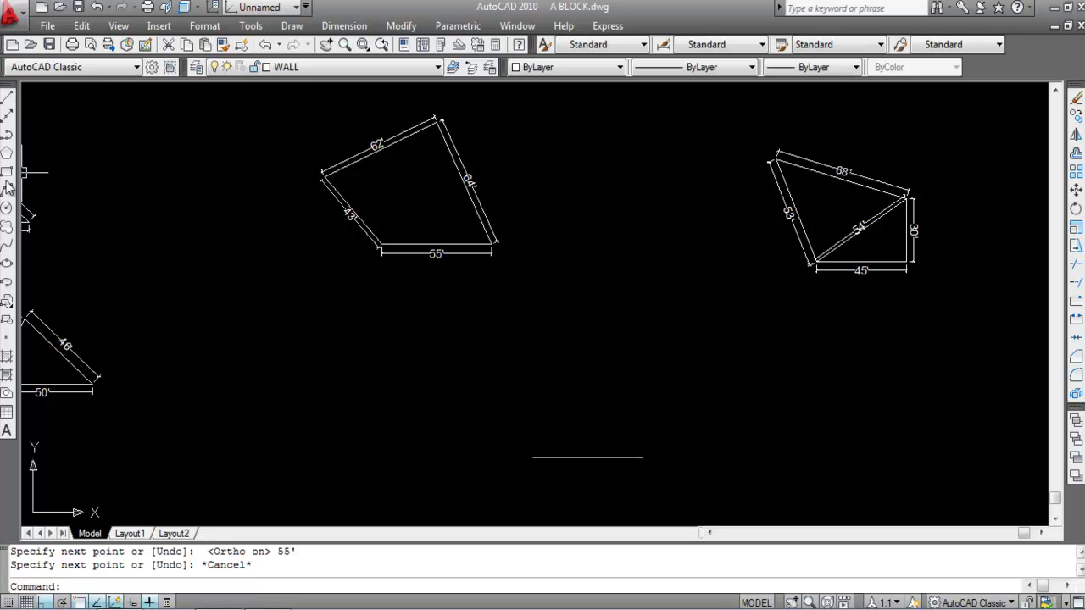
Draw a circle with a 64' radius centred on the right end of the 55' base line
{"action": "left_click", "coordinate": [6, 207]}
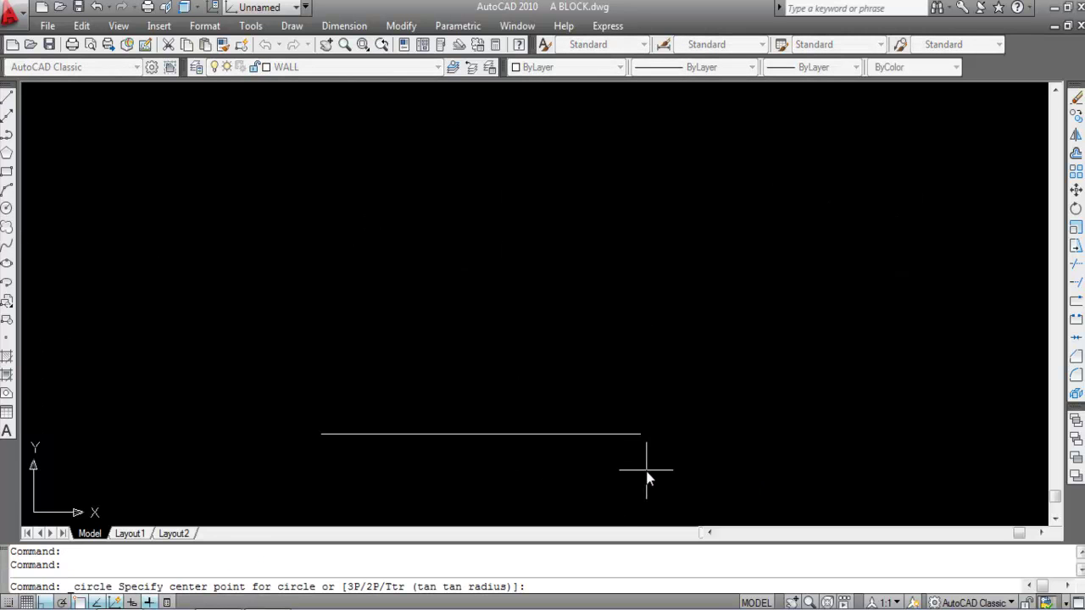
{"action": "left_click", "coordinate": [635, 434]}
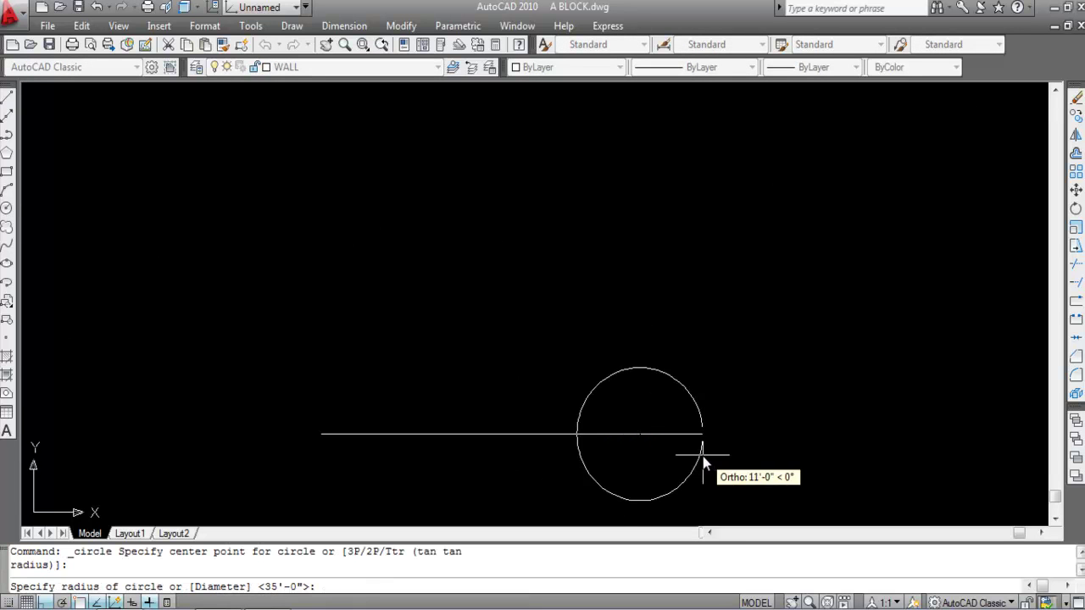
{"action": "scroll", "coordinate": [711, 463], "scroll_direction": "down", "scroll_amount": 3}
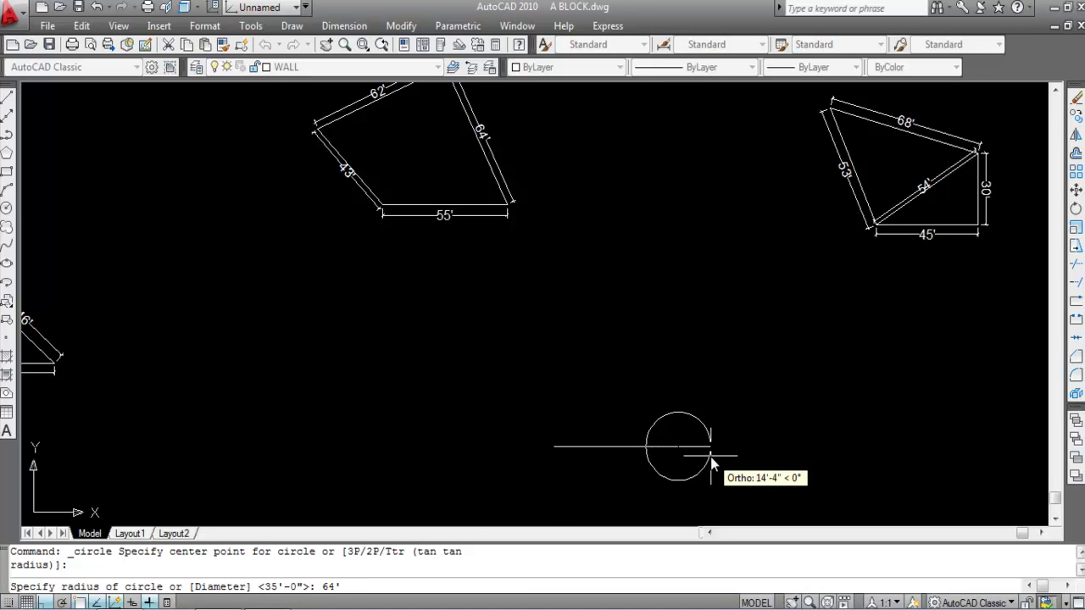
{"action": "type", "text": "64'"}
{"action": "key", "text": "Return"}
{"action": "scroll", "coordinate": [381, 256], "scroll_direction": "down", "scroll_amount": 2}
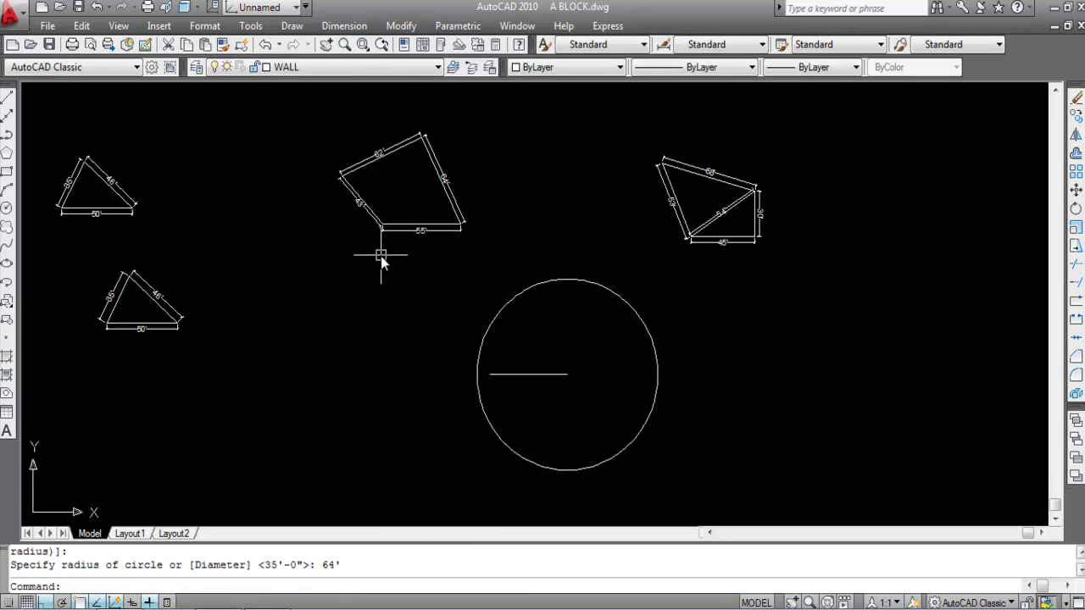
Draw a circle with a 64' radius centred on the left end of the 55' base line
{"action": "key", "text": "Return"}
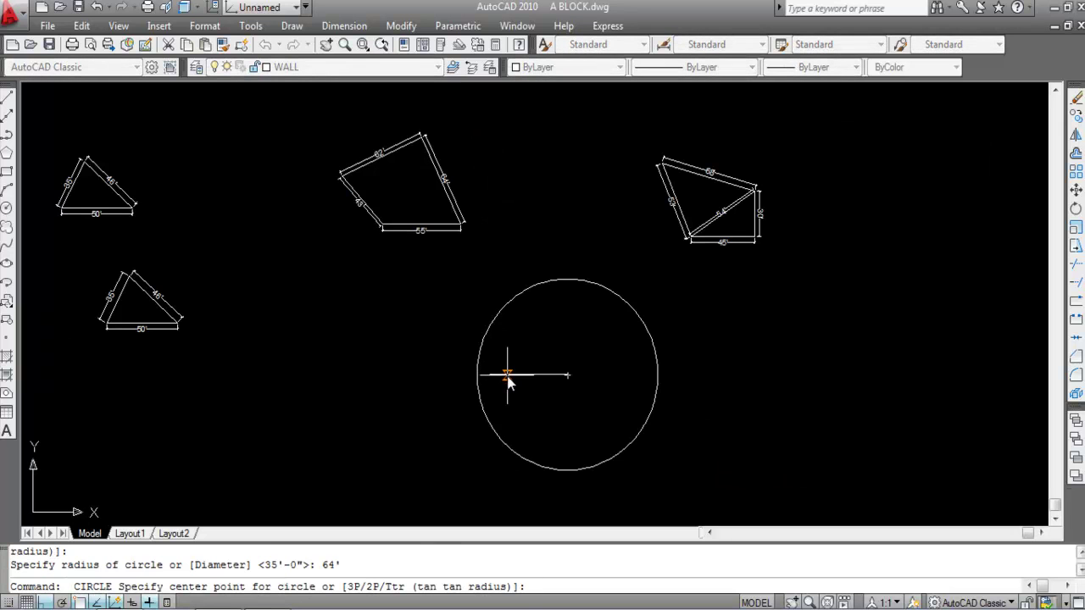
{"action": "left_click", "coordinate": [490, 375]}
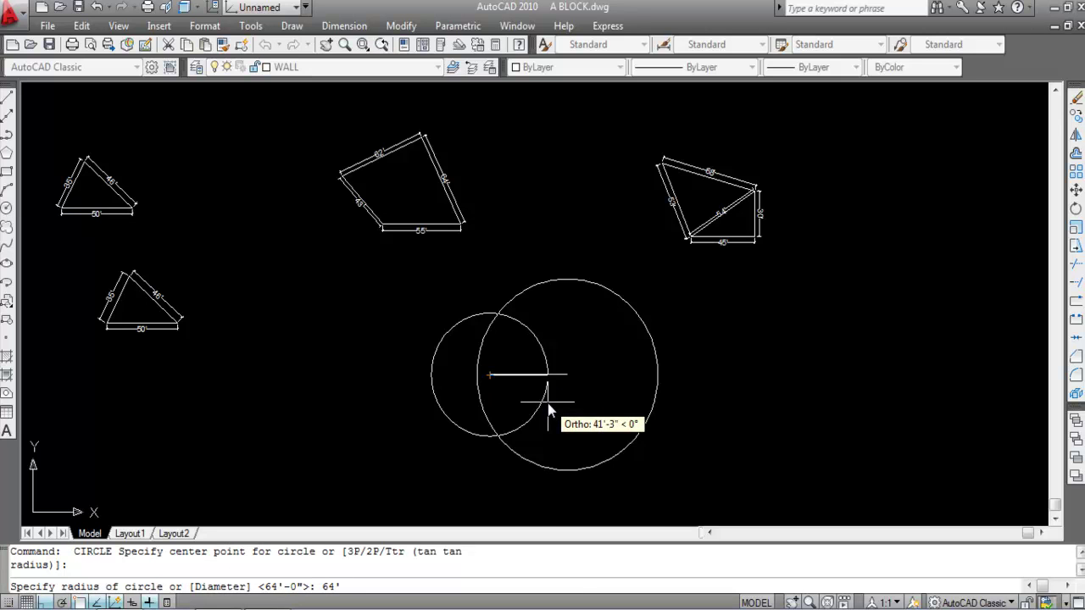
{"action": "key", "text": "Return"}
{"action": "scroll", "coordinate": [513, 294], "scroll_direction": "up", "scroll_amount": 2}
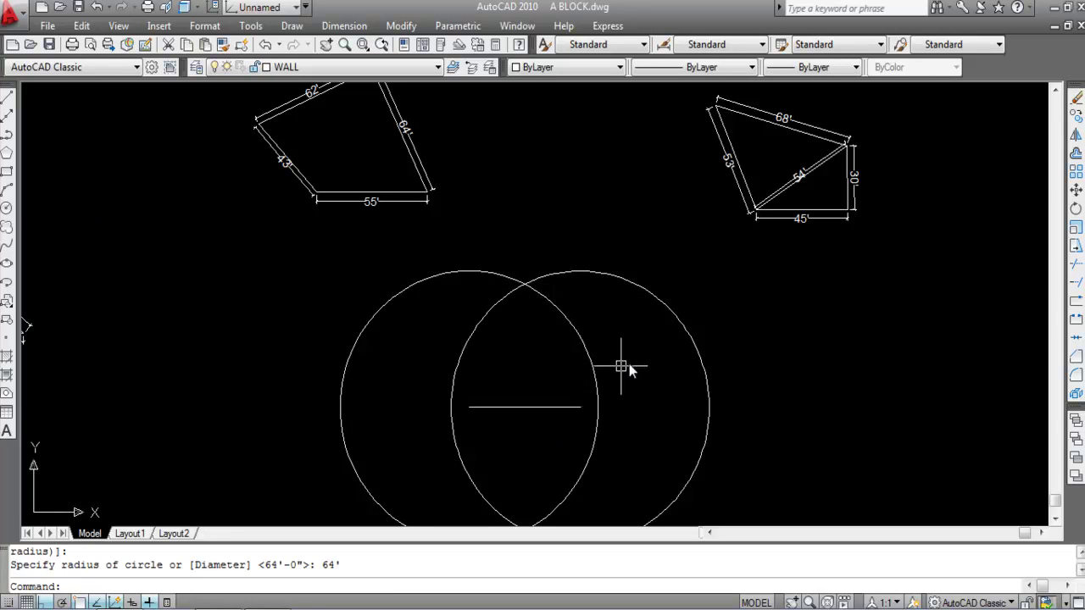
Draw a line with Ortho off from the upper intersection of the two circles to the right end of the 55' base line
{"action": "type", "text": "L"}
{"action": "key", "text": "Return"}
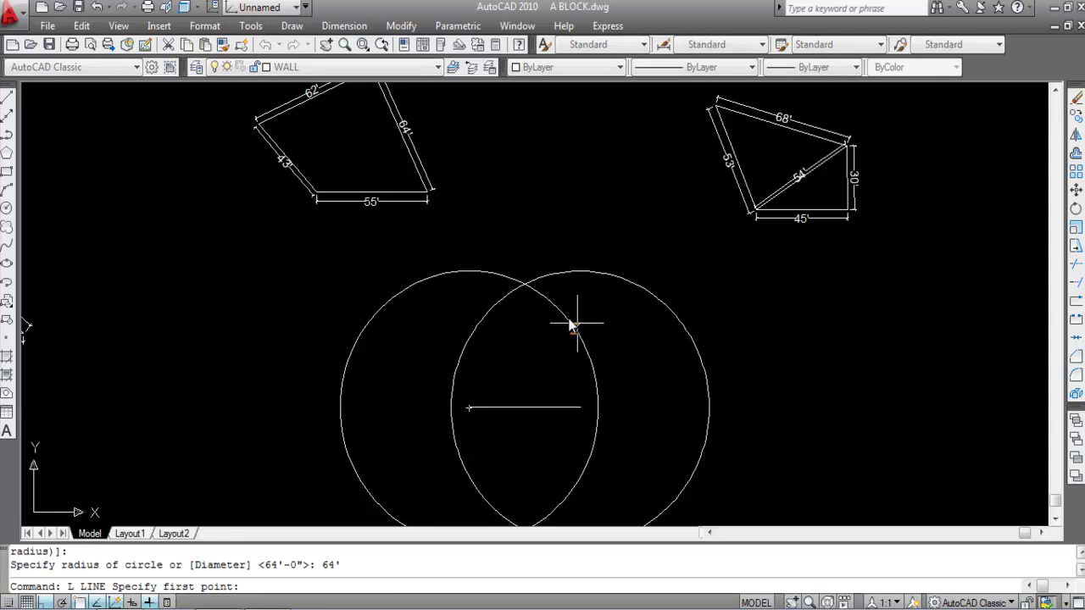
{"action": "left_click", "coordinate": [522, 286]}
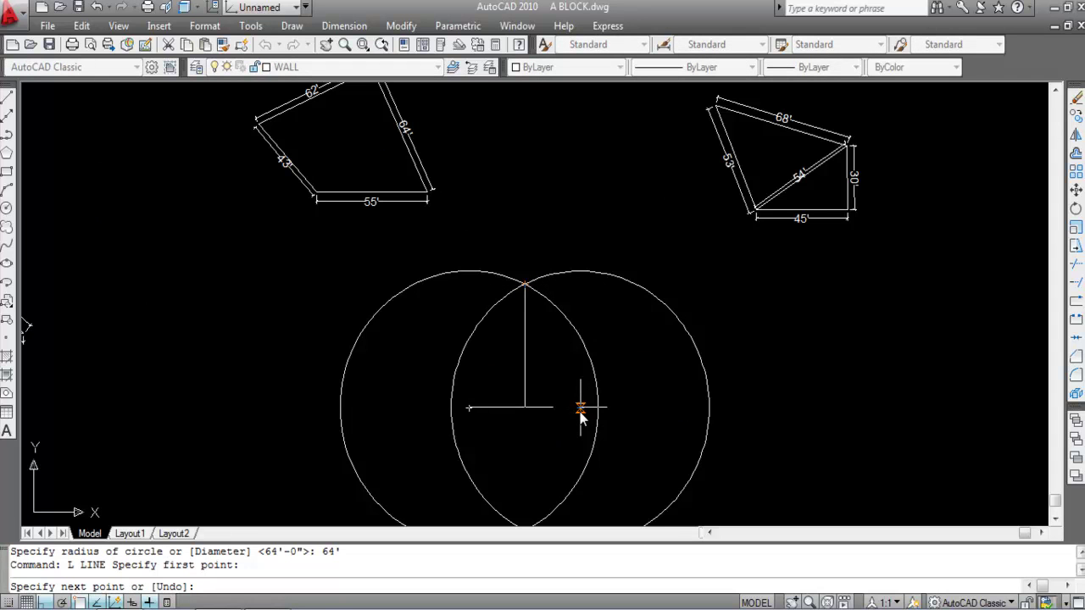
{"action": "key", "text": "F8"}
{"action": "left_click", "coordinate": [580, 408]}
{"action": "key", "text": "Escape"}
Delete the two 64' radius construction circles
{"action": "left_click", "coordinate": [567, 323]}
{"action": "left_click", "coordinate": [580, 270]}
{"action": "left_click", "coordinate": [580, 271]}
{"action": "key", "text": "Delete"}
Draw a circle with a 62' radius centred on the upper end of the new quadrilateral's slanted 64' side
{"action": "scroll", "coordinate": [579, 283], "scroll_direction": "down", "scroll_amount": 3}
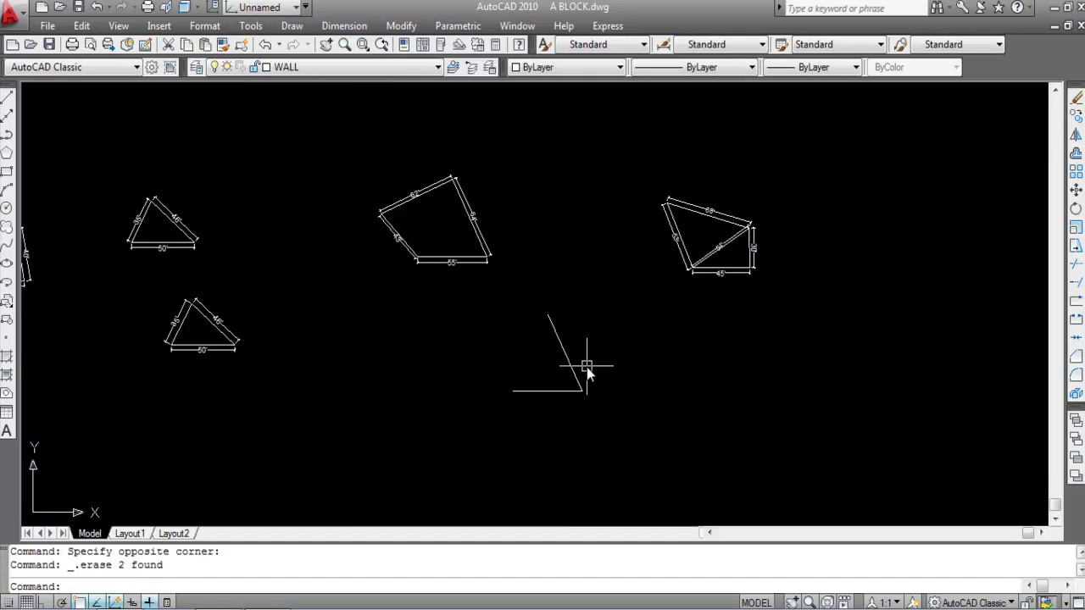
{"action": "scroll", "coordinate": [587, 367], "scroll_direction": "up", "scroll_amount": 5}
{"action": "scroll", "coordinate": [501, 289], "scroll_direction": "down", "scroll_amount": 2}
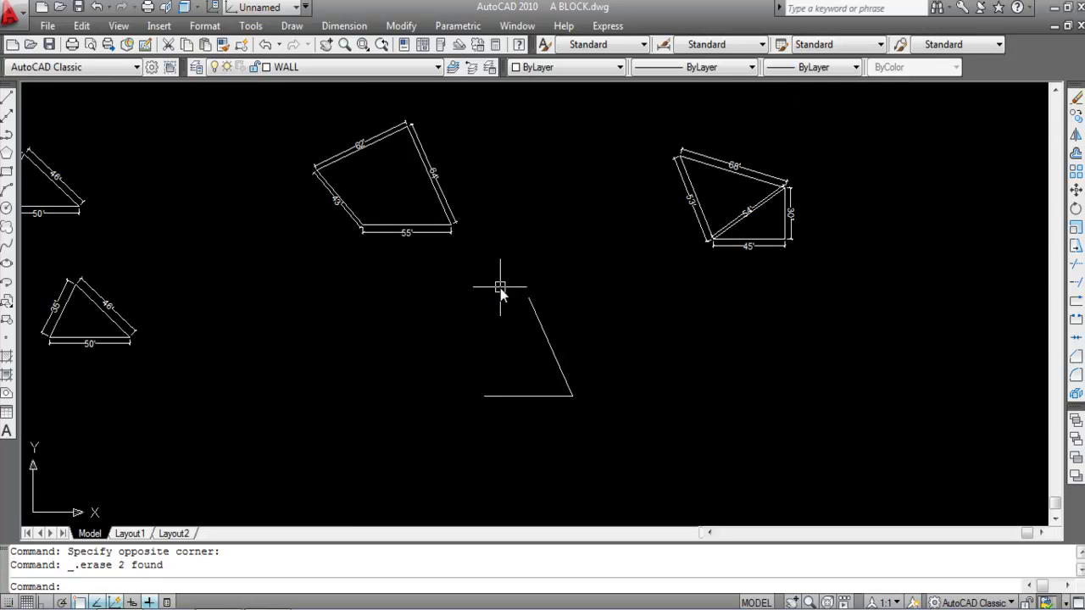
{"action": "scroll", "coordinate": [369, 138], "scroll_direction": "up", "scroll_amount": 2}
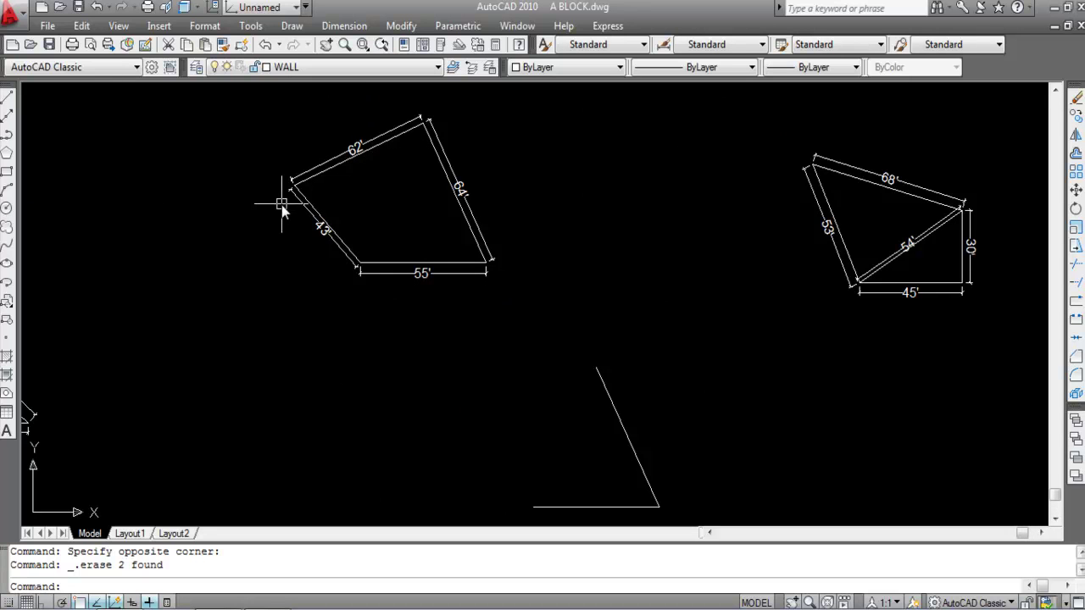
{"action": "scroll", "coordinate": [326, 188], "scroll_direction": "down", "scroll_amount": 1}
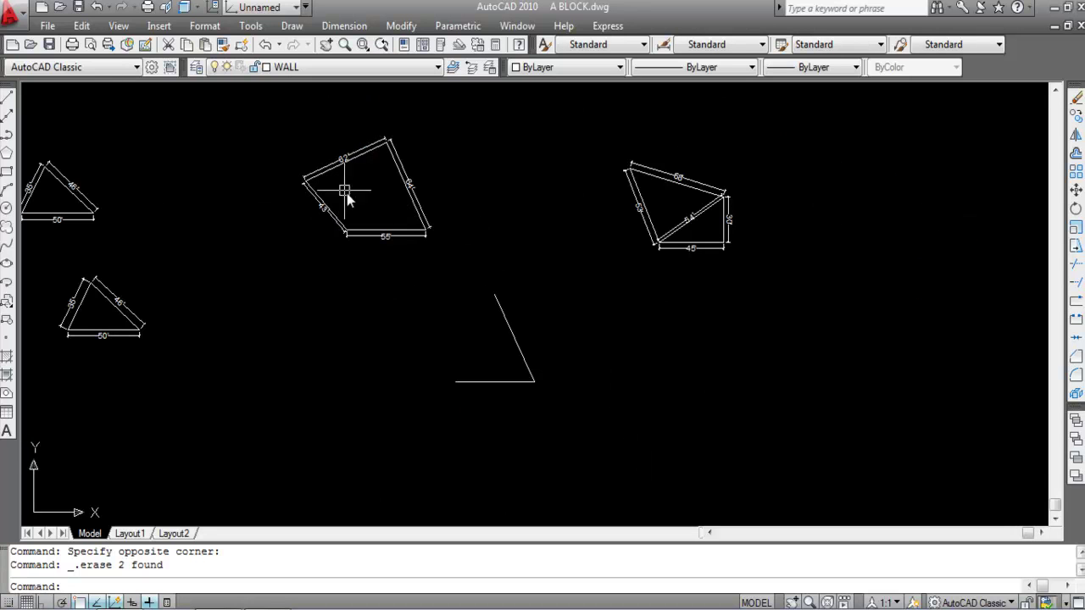
{"action": "scroll", "coordinate": [475, 267], "scroll_direction": "up", "scroll_amount": 2}
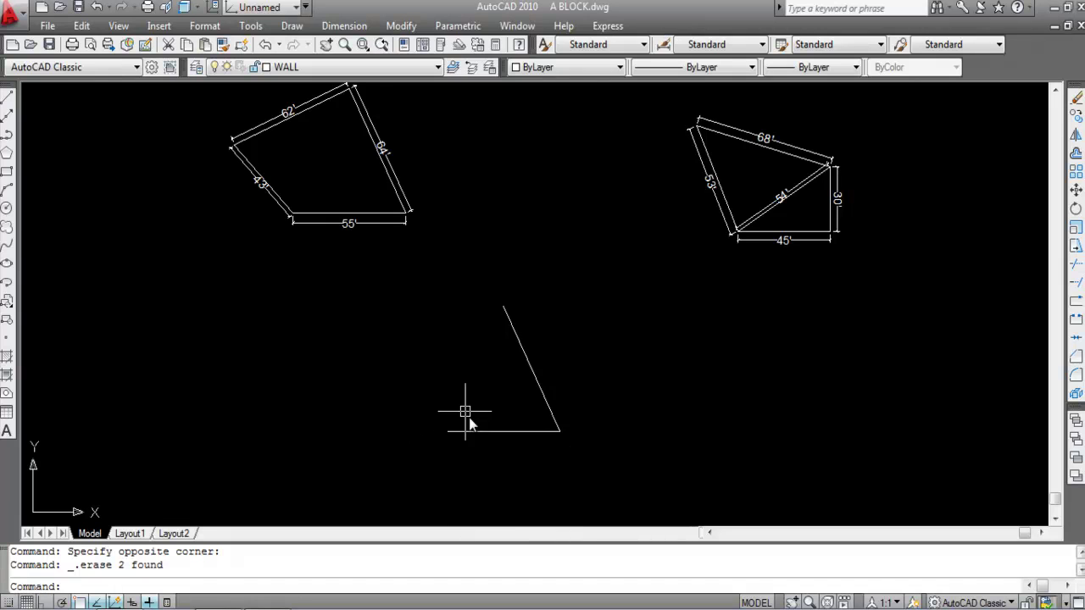
{"action": "left_click", "coordinate": [7, 208]}
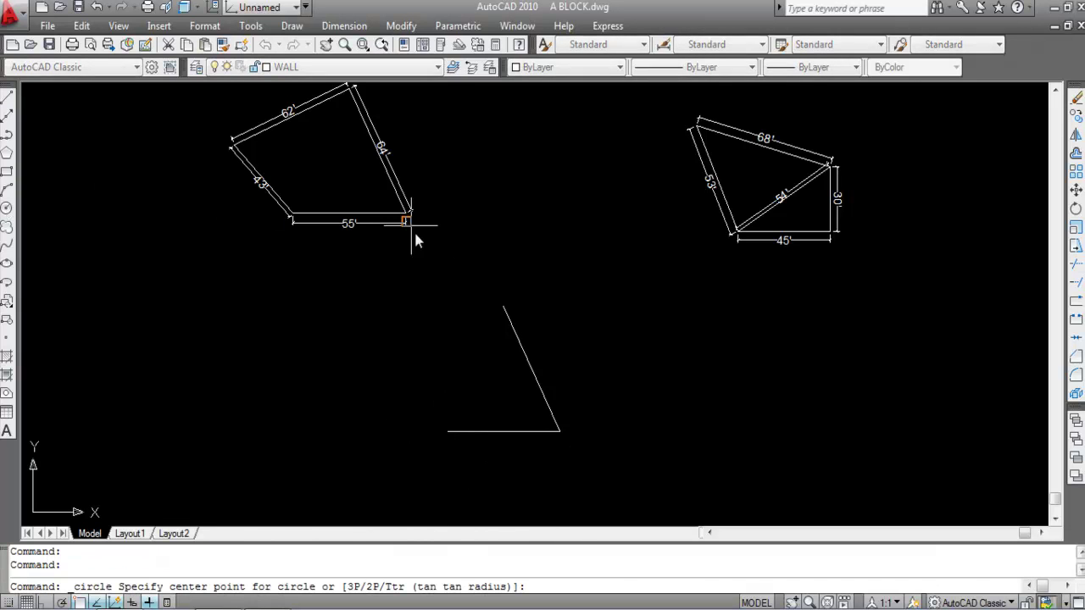
{"action": "left_click", "coordinate": [503, 306]}
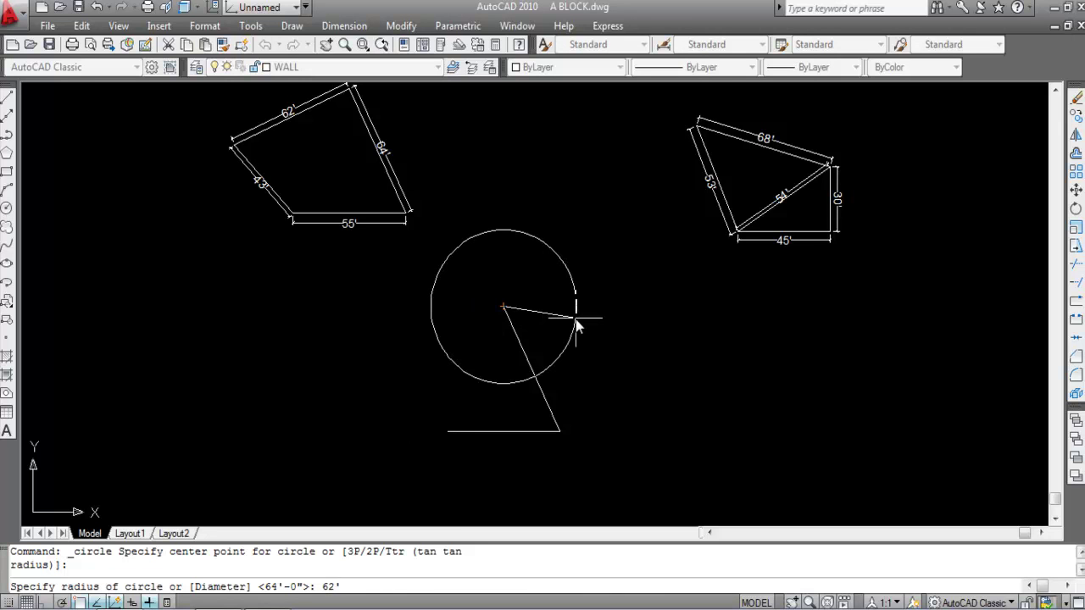
{"action": "key", "text": "Return"}
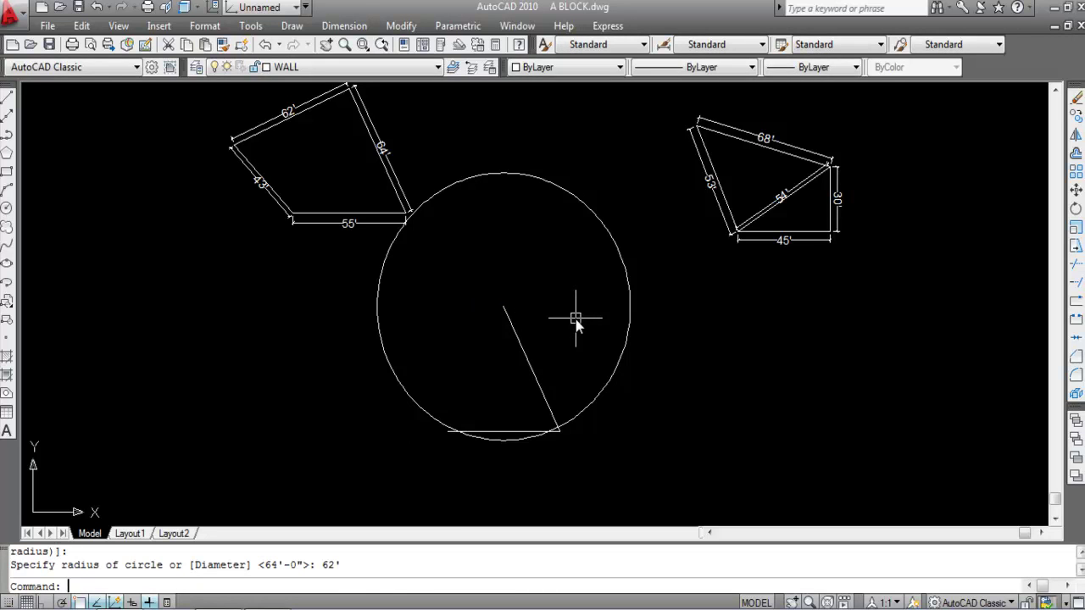
Draw a circle with a 43' radius centred on the left end of the 55' base line
{"action": "key", "text": "Return"}
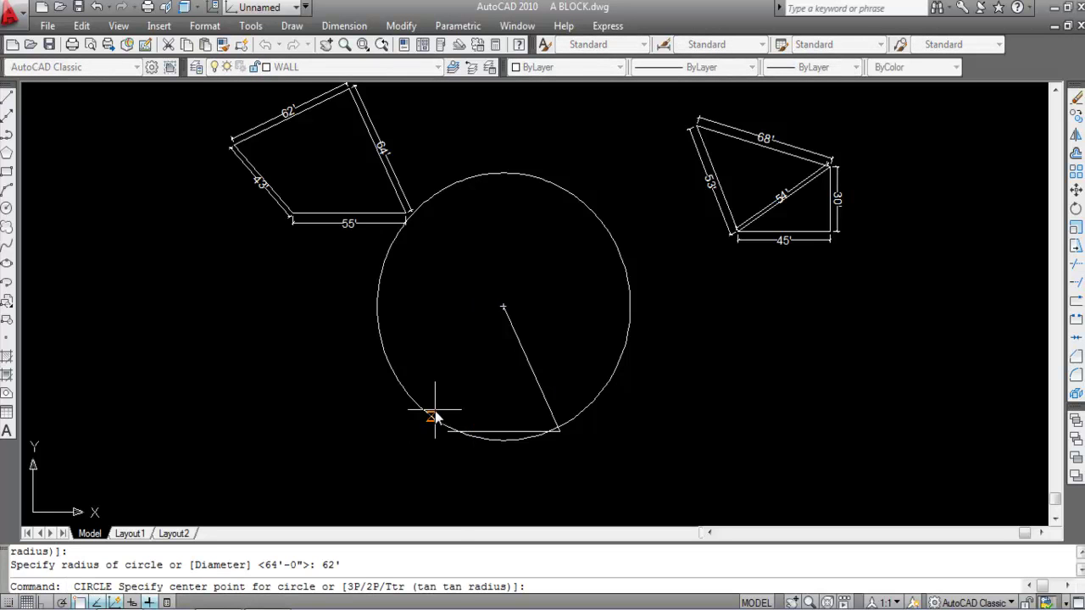
{"action": "scroll", "coordinate": [434, 416], "scroll_direction": "up", "scroll_amount": 3}
{"action": "scroll", "coordinate": [474, 477], "scroll_direction": "up", "scroll_amount": 2}
{"action": "left_click", "coordinate": [451, 447]}
{"action": "scroll", "coordinate": [508, 487], "scroll_direction": "down", "scroll_amount": 5}
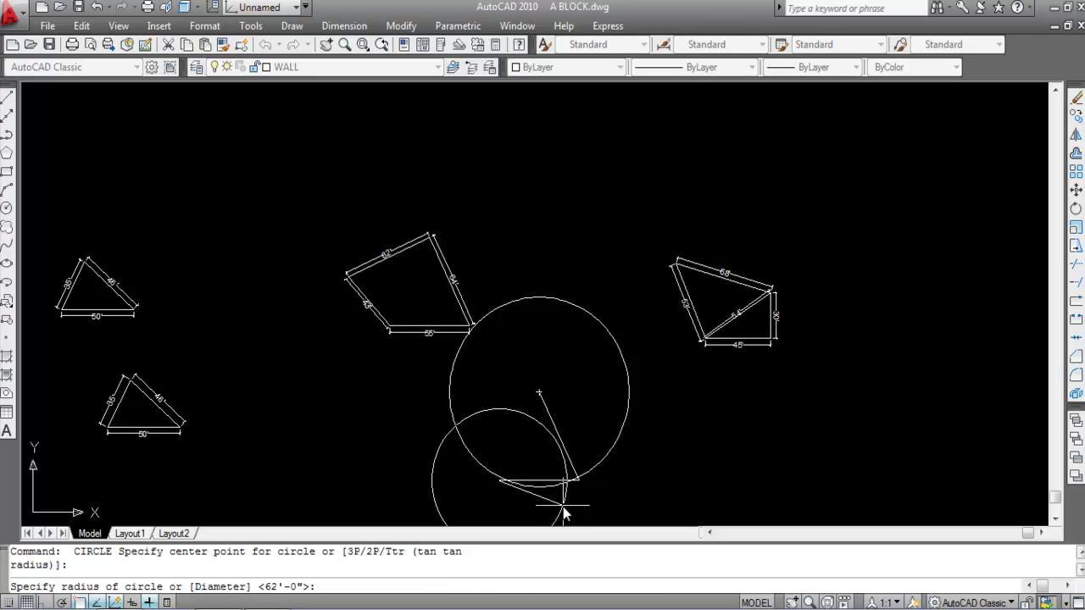
{"action": "scroll", "coordinate": [516, 424], "scroll_direction": "down", "scroll_amount": 3}
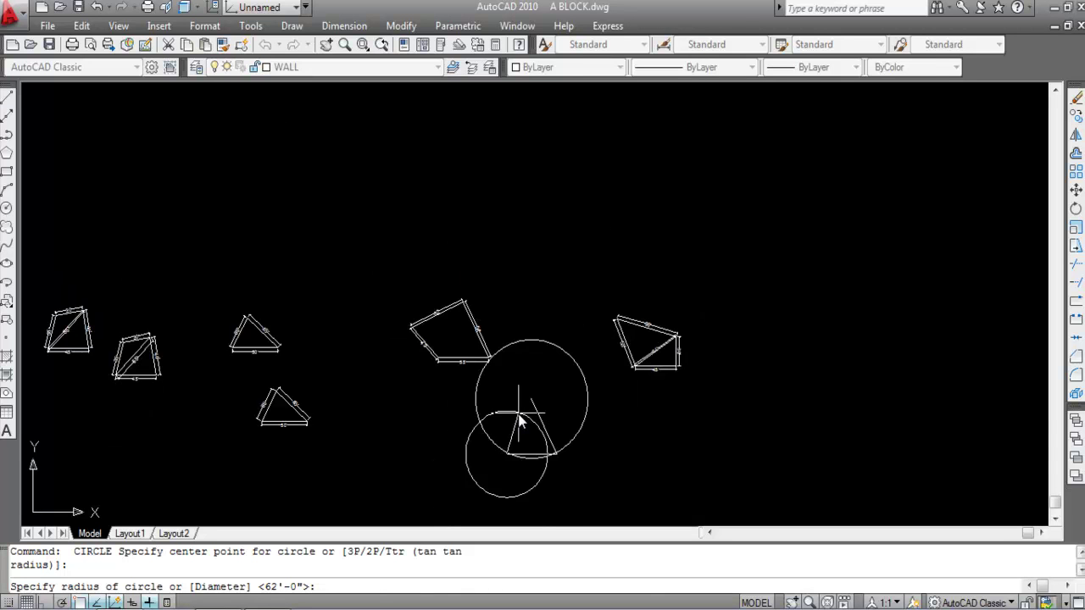
{"action": "scroll", "coordinate": [420, 364], "scroll_direction": "up", "scroll_amount": 5}
{"action": "scroll", "coordinate": [536, 434], "scroll_direction": "down", "scroll_amount": 4}
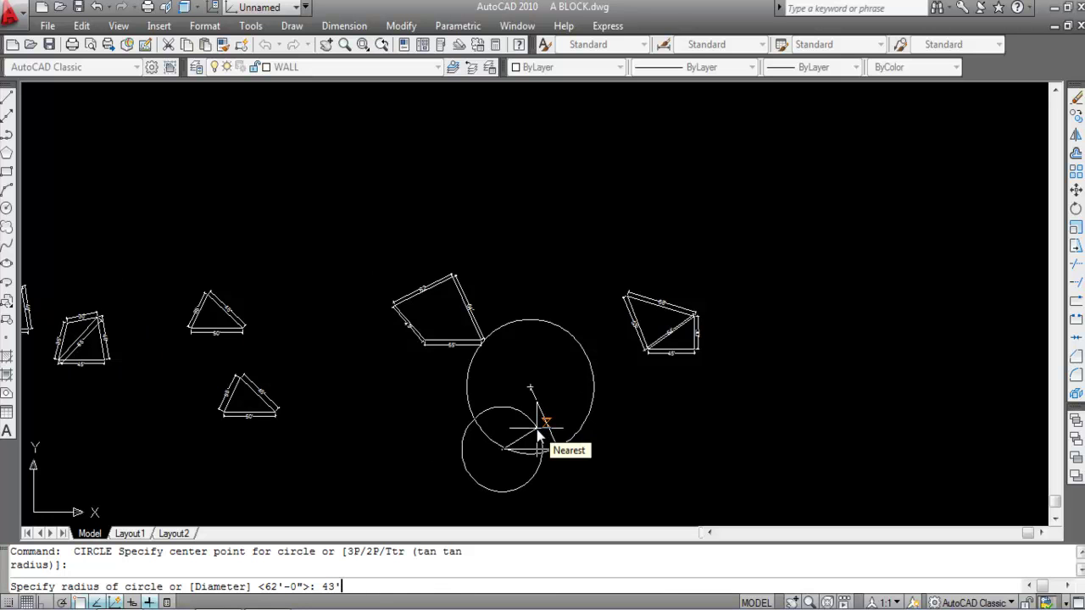
{"action": "key", "text": "Return"}
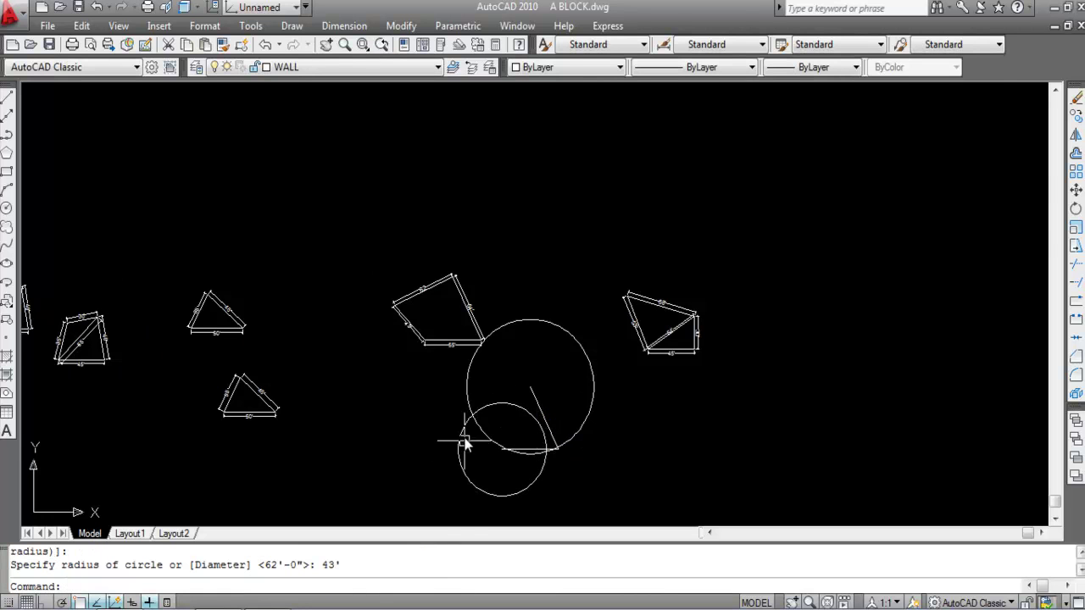
Draw a line from the left intersection of the 62' and 43' radius circles to the upper end of the 64' side
{"action": "scroll", "coordinate": [466, 439], "scroll_direction": "up", "scroll_amount": 3}
{"action": "scroll", "coordinate": [463, 422], "scroll_direction": "down", "scroll_amount": 4}
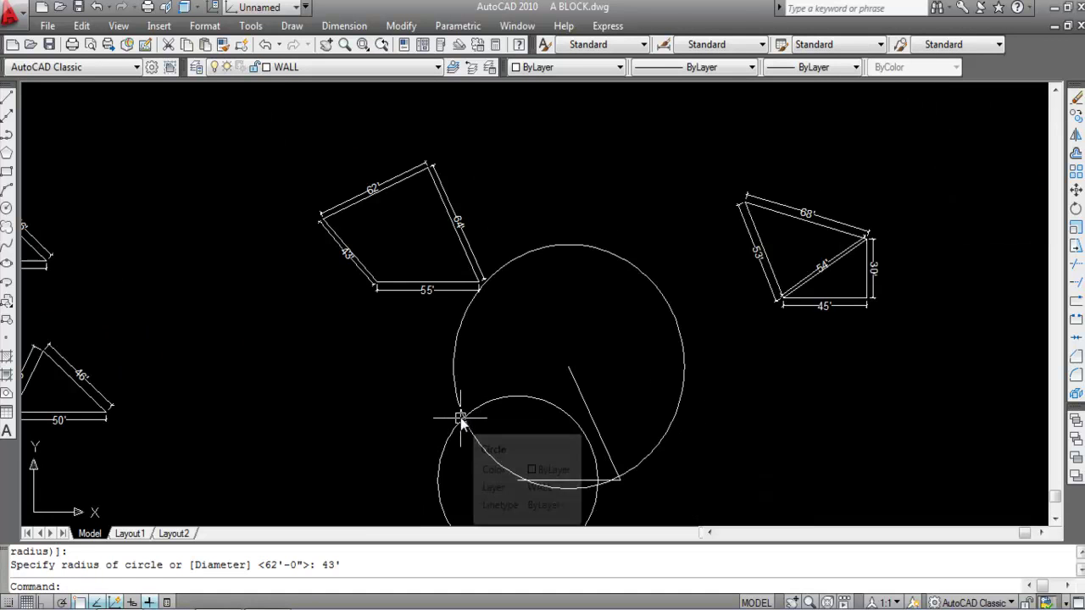
{"action": "scroll", "coordinate": [466, 429], "scroll_direction": "up", "scroll_amount": 3}
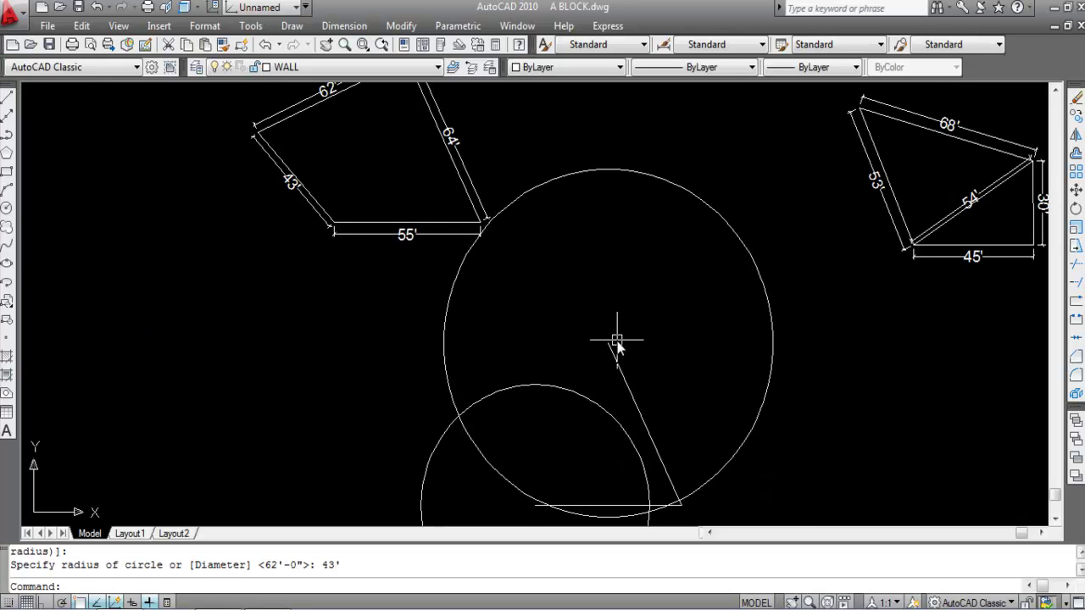
{"action": "scroll", "coordinate": [445, 407], "scroll_direction": "down", "scroll_amount": 4}
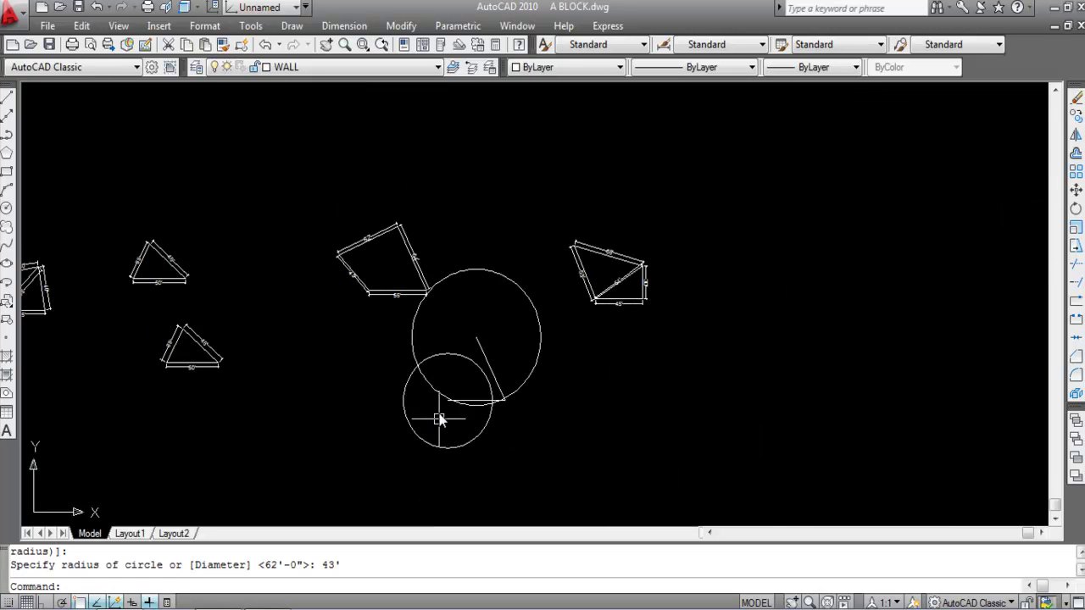
{"action": "scroll", "coordinate": [445, 415], "scroll_direction": "up", "scroll_amount": 5}
{"action": "type", "text": "l"}
{"action": "key", "text": "Return"}
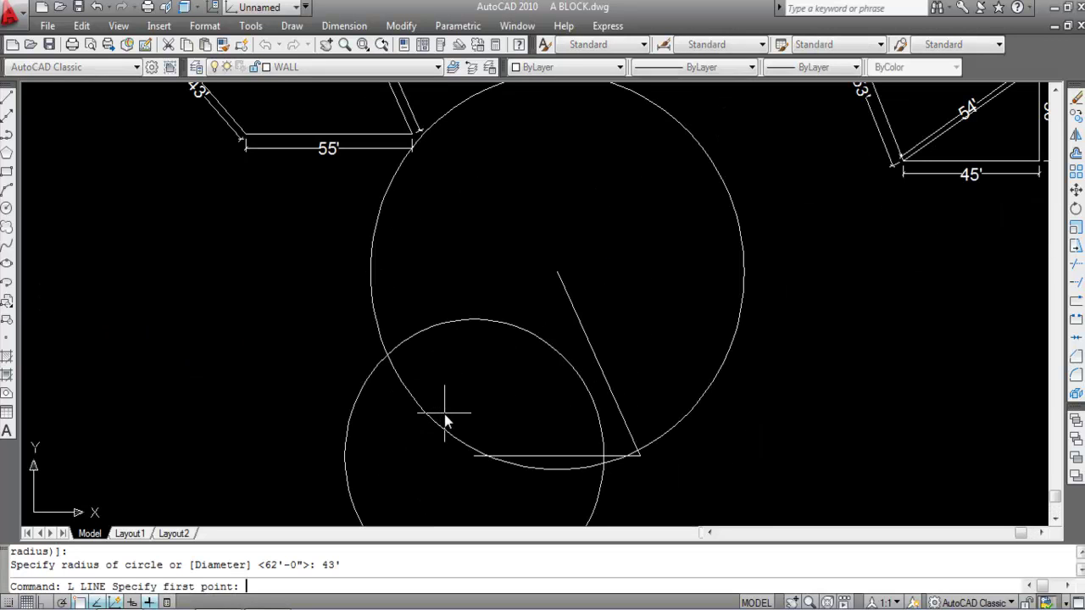
{"action": "left_click", "coordinate": [387, 357]}
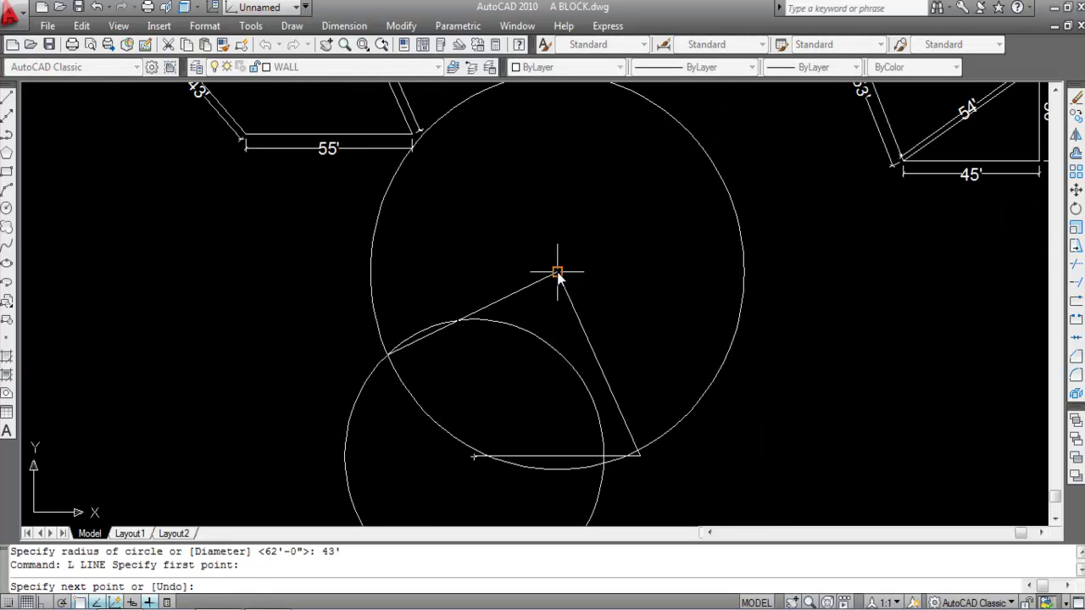
{"action": "left_click", "coordinate": [557, 272]}
{"action": "key", "text": "Return"}
Delete the 62' and 43' radius construction circles
{"action": "key", "text": "Return"}
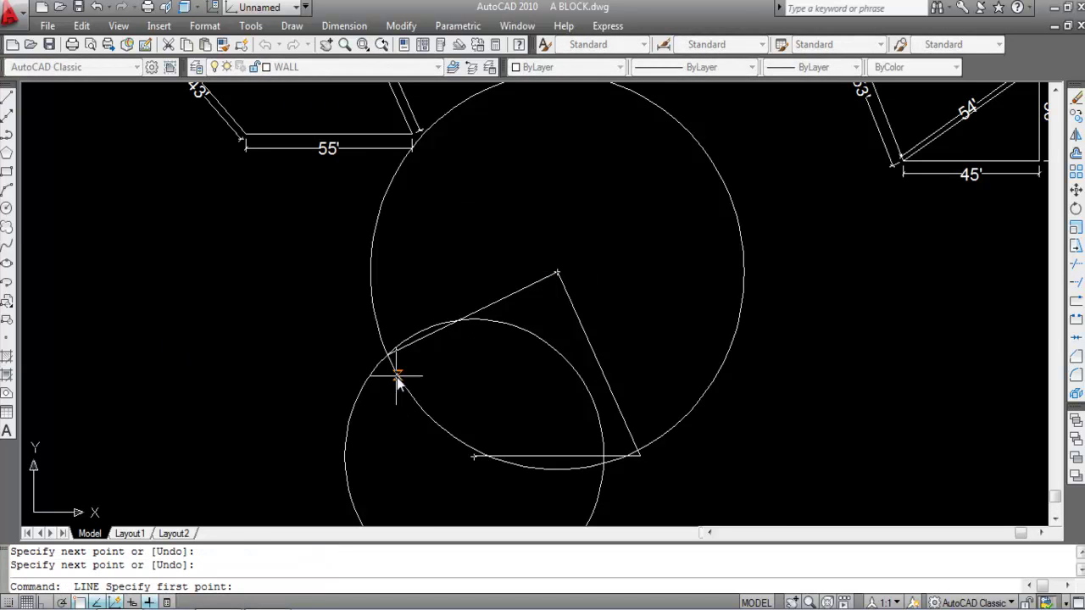
{"action": "key", "text": "Escape"}
{"action": "left_click", "coordinate": [410, 391]}
{"action": "left_click", "coordinate": [383, 390]}
{"action": "left_click", "coordinate": [332, 387]}
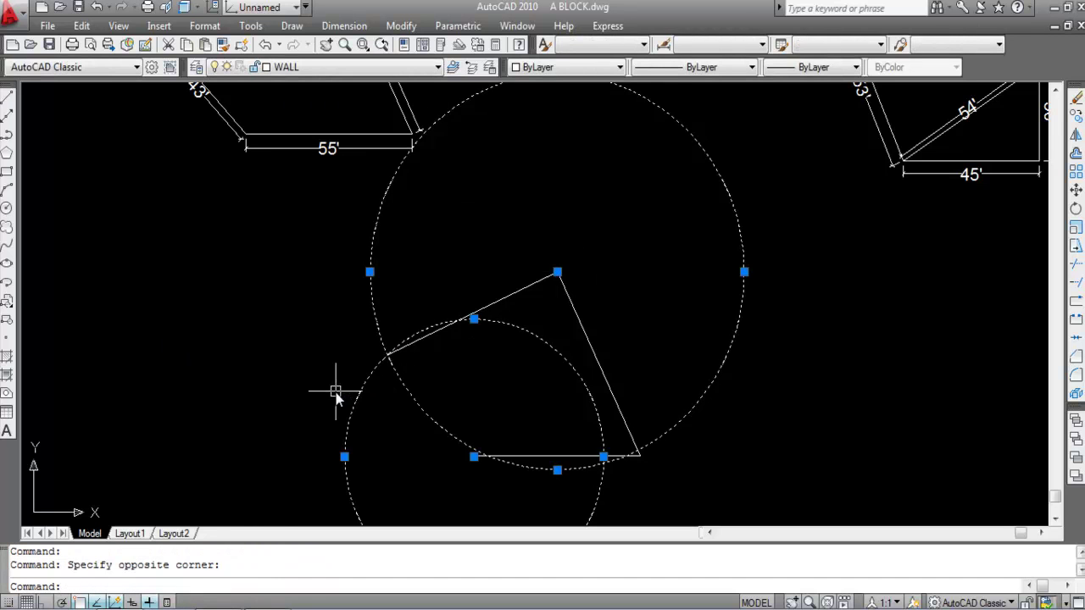
{"action": "key", "text": "Delete"}
Close the quadrilateral with a line from the free end of the 62' side to the left end of the base
{"action": "type", "text": "L"}
{"action": "key", "text": "Return"}
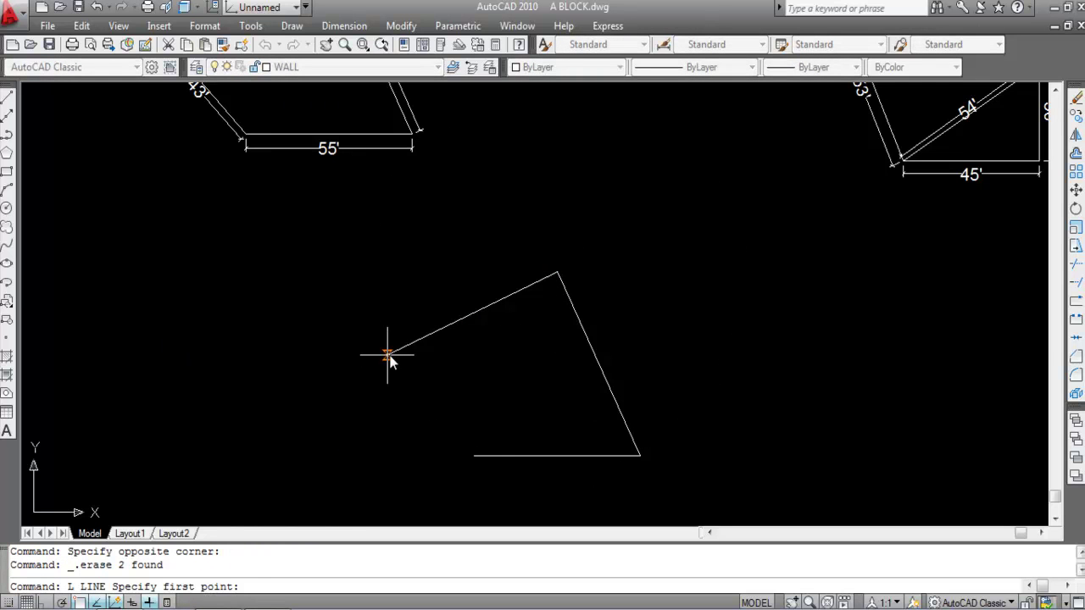
{"action": "left_click", "coordinate": [387, 356]}
{"action": "scroll", "coordinate": [403, 360], "scroll_direction": "down", "scroll_amount": 3}
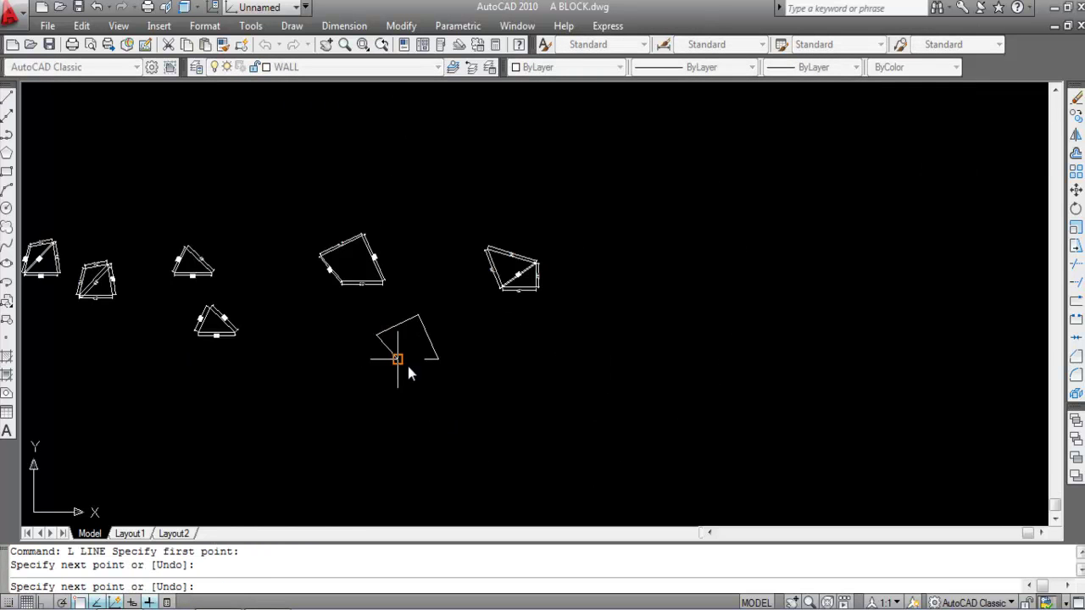
{"action": "scroll", "coordinate": [412, 307], "scroll_direction": "up", "scroll_amount": 1}
{"action": "key", "text": "Escape"}
Add an aligned dimension below the new quadrilateral's base line
{"action": "left_click", "coordinate": [344, 26]}
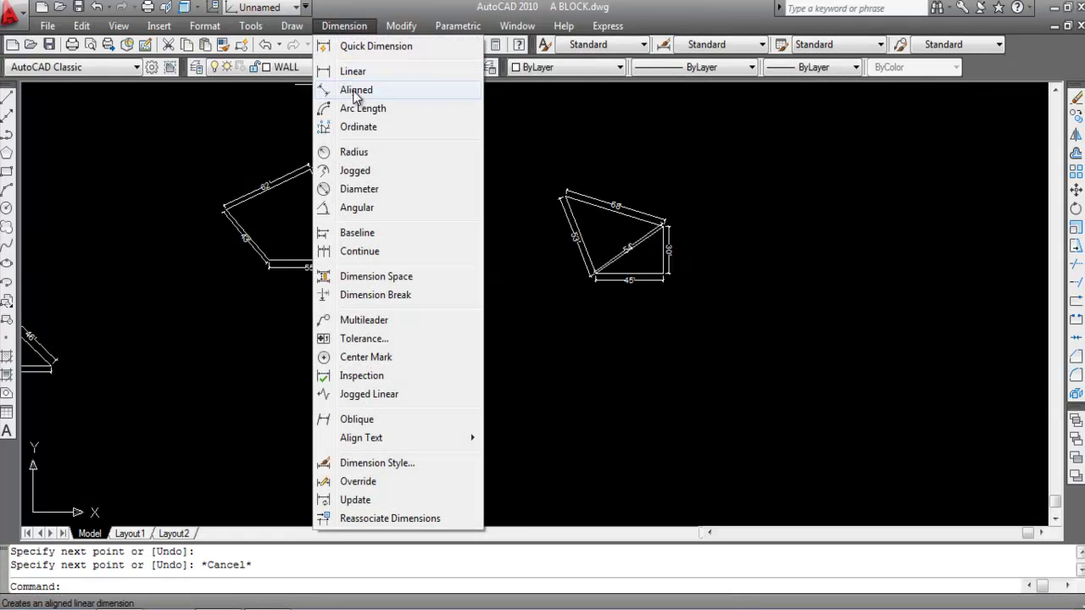
{"action": "left_click", "coordinate": [355, 90]}
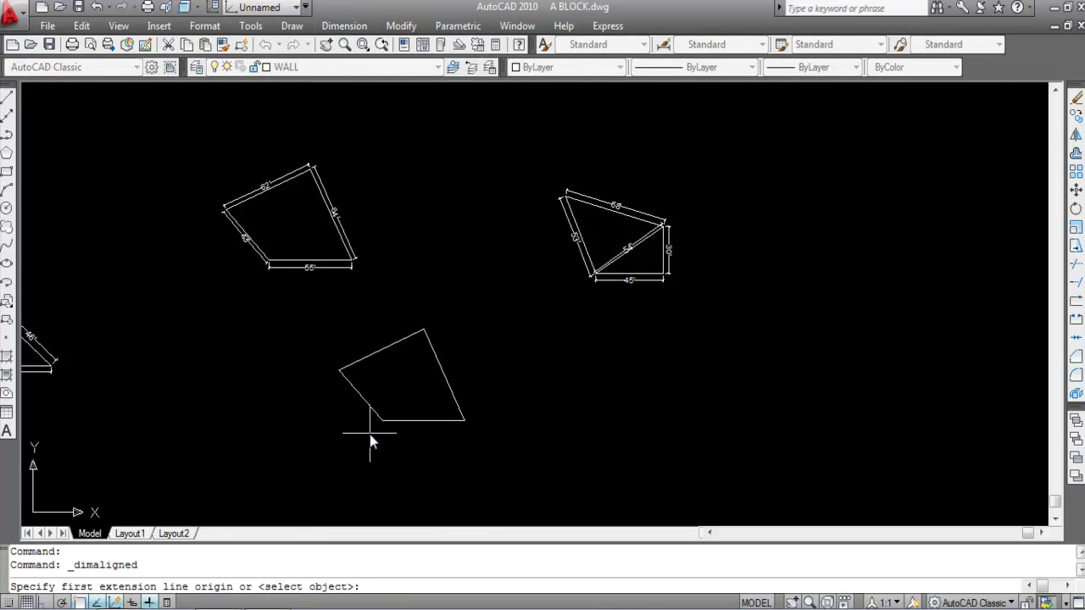
{"action": "key", "text": "Return"}
{"action": "scroll", "coordinate": [424, 426], "scroll_direction": "up", "scroll_amount": 2}
{"action": "left_click", "coordinate": [422, 417]}
{"action": "scroll", "coordinate": [422, 433], "scroll_direction": "up", "scroll_amount": 4}
{"action": "left_click", "coordinate": [426, 432]}
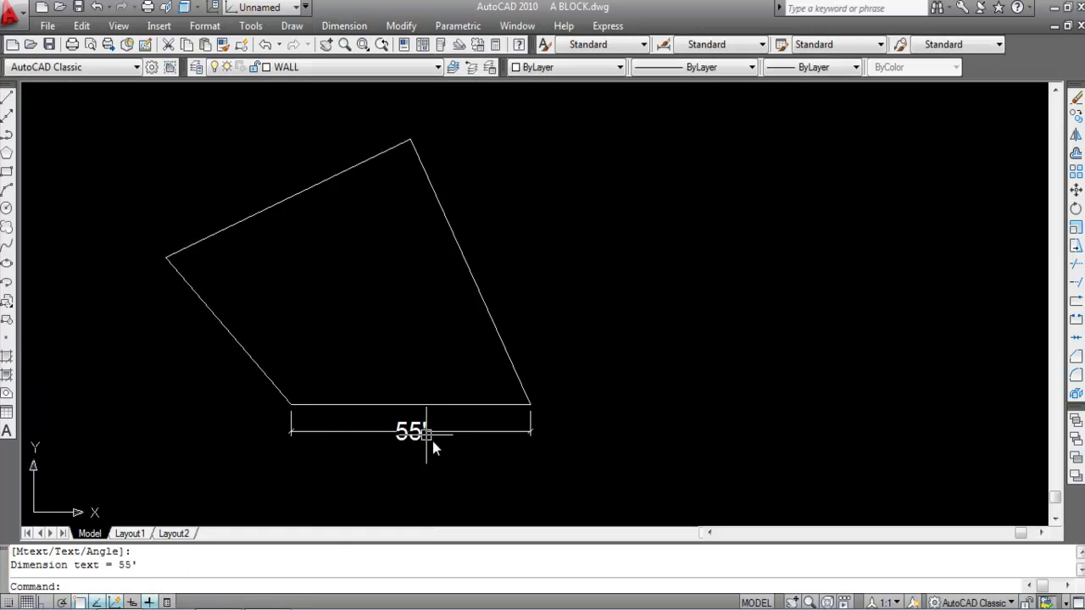
Add an aligned dimension outside the new quadrilateral's right slanted side
{"action": "scroll", "coordinate": [432, 440], "scroll_direction": "down", "scroll_amount": 4}
{"action": "key", "text": "Return"}
{"action": "key", "text": "Return"}
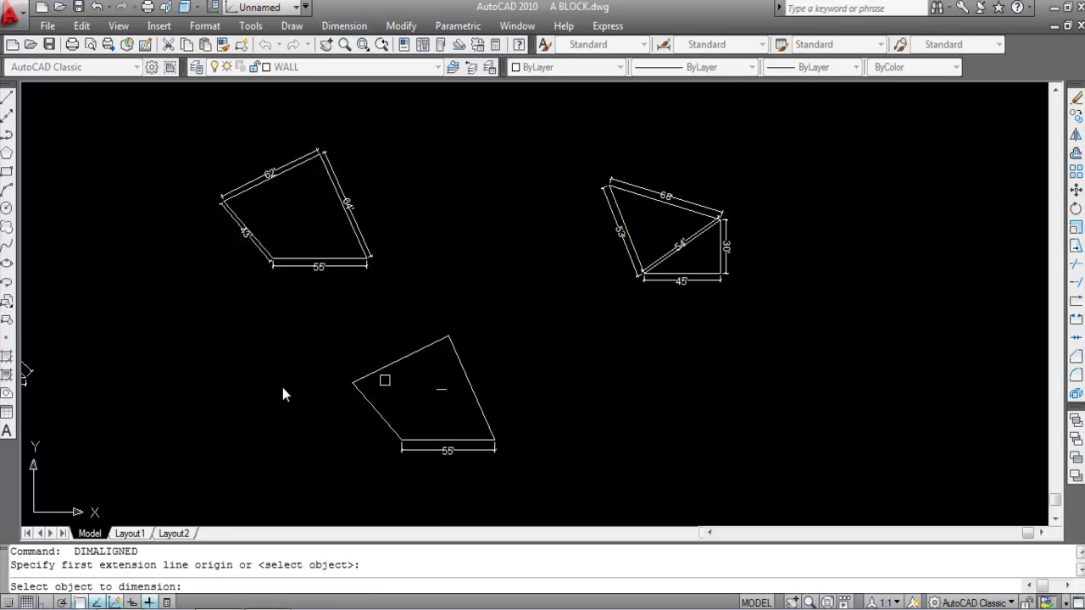
{"action": "left_click", "coordinate": [475, 383]}
{"action": "scroll", "coordinate": [492, 380], "scroll_direction": "up", "scroll_amount": 4}
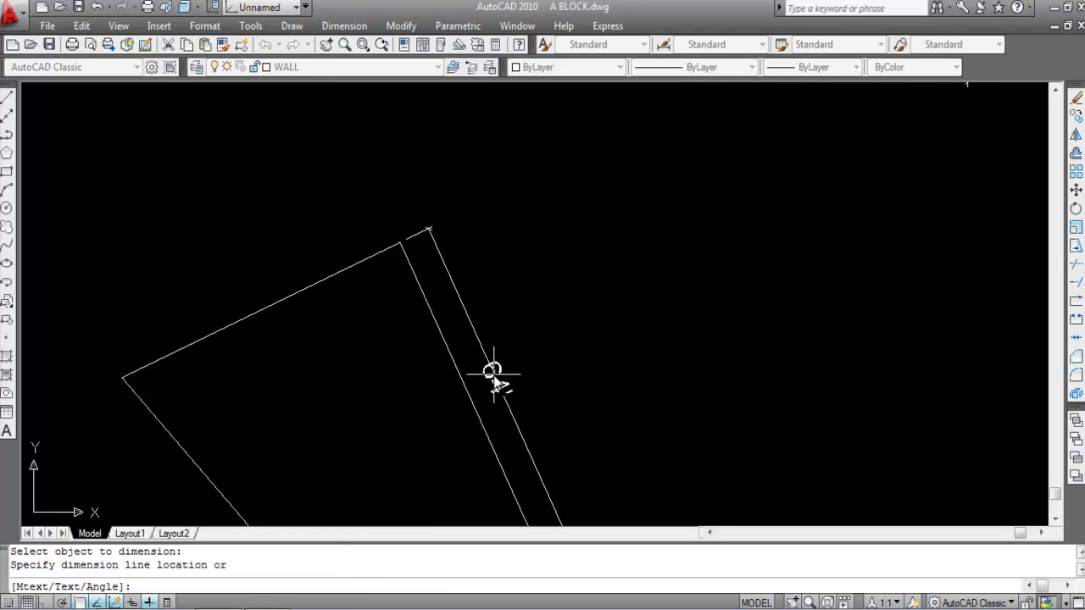
{"action": "left_click", "coordinate": [497, 379]}
Add an aligned dimension outside the new quadrilateral's upper side
{"action": "scroll", "coordinate": [497, 379], "scroll_direction": "down", "scroll_amount": 3}
{"action": "key", "text": "Return"}
{"action": "key", "text": "Return"}
{"action": "left_click", "coordinate": [479, 301]}
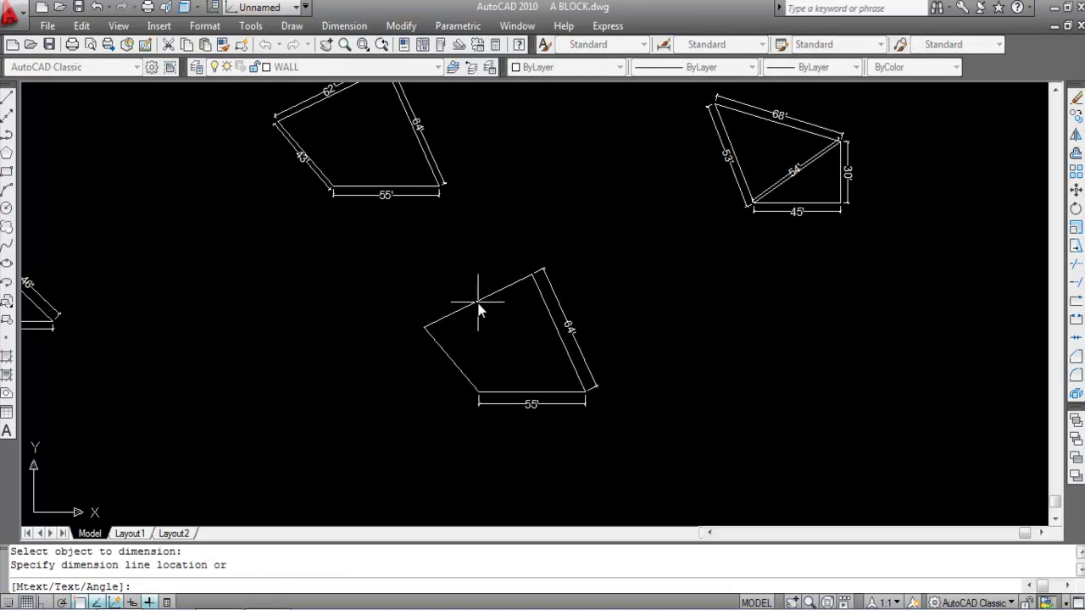
{"action": "scroll", "coordinate": [474, 293], "scroll_direction": "up", "scroll_amount": 3}
{"action": "left_click", "coordinate": [479, 303]}
Add an aligned dimension outside the new quadrilateral's lower-left side
{"action": "scroll", "coordinate": [575, 255], "scroll_direction": "down", "scroll_amount": 3}
{"action": "key", "text": "Return"}
{"action": "key", "text": "Return"}
{"action": "left_click", "coordinate": [542, 322]}
{"action": "scroll", "coordinate": [520, 323], "scroll_direction": "up", "scroll_amount": 3}
{"action": "left_click", "coordinate": [512, 335]}
{"action": "scroll", "coordinate": [491, 339], "scroll_direction": "down", "scroll_amount": 4}
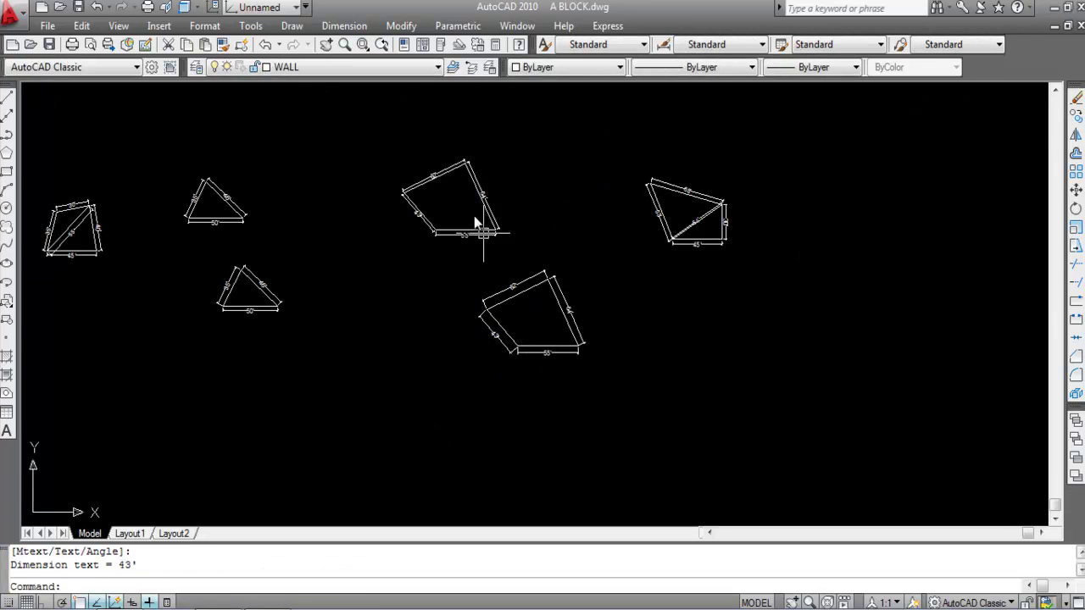
Compare the redrawn quadrilateral with the original by overlaying a preview copy from its lower-right corner, without placing it
{"action": "scroll", "coordinate": [484, 230], "scroll_direction": "up", "scroll_amount": 1}
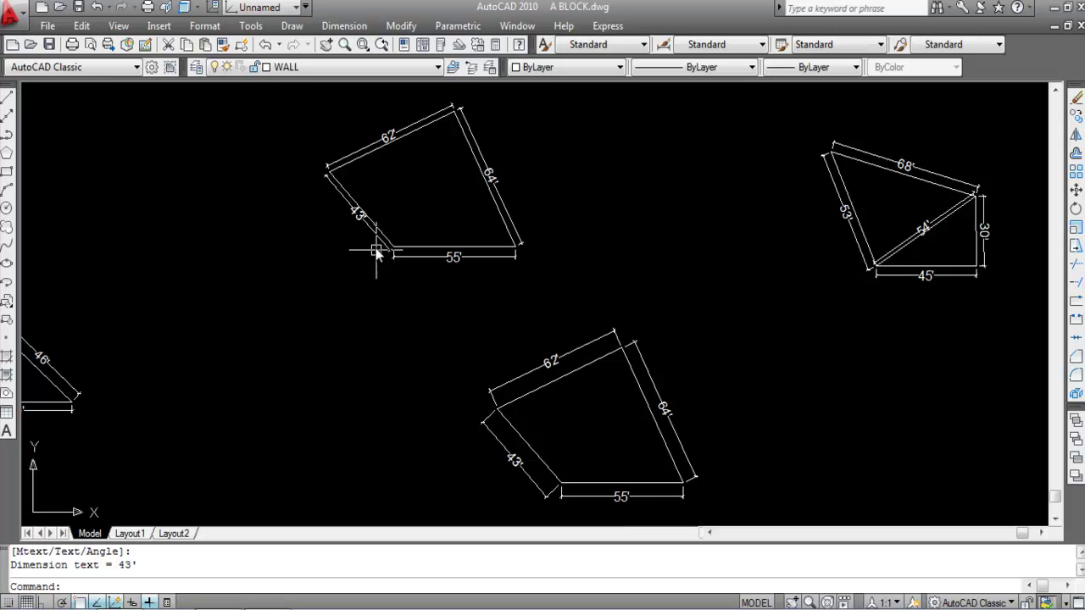
{"action": "scroll", "coordinate": [552, 306], "scroll_direction": "down", "scroll_amount": 3}
{"action": "left_click", "coordinate": [712, 488]}
{"action": "left_click", "coordinate": [503, 321]}
{"action": "type", "text": "CO"}
{"action": "key", "text": "Return"}
{"action": "scroll", "coordinate": [634, 397], "scroll_direction": "up", "scroll_amount": 5}
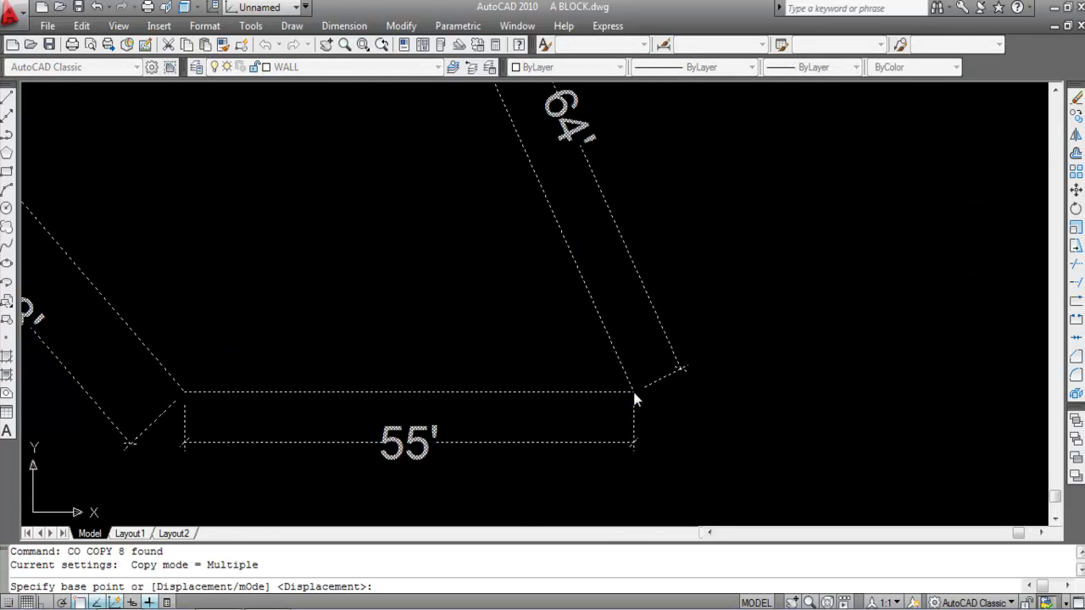
{"action": "left_click", "coordinate": [632, 397]}
{"action": "scroll", "coordinate": [537, 170], "scroll_direction": "down", "scroll_amount": 5}
{"action": "scroll", "coordinate": [555, 343], "scroll_direction": "up", "scroll_amount": 3}
{"action": "scroll", "coordinate": [556, 342], "scroll_direction": "up", "scroll_amount": 3}
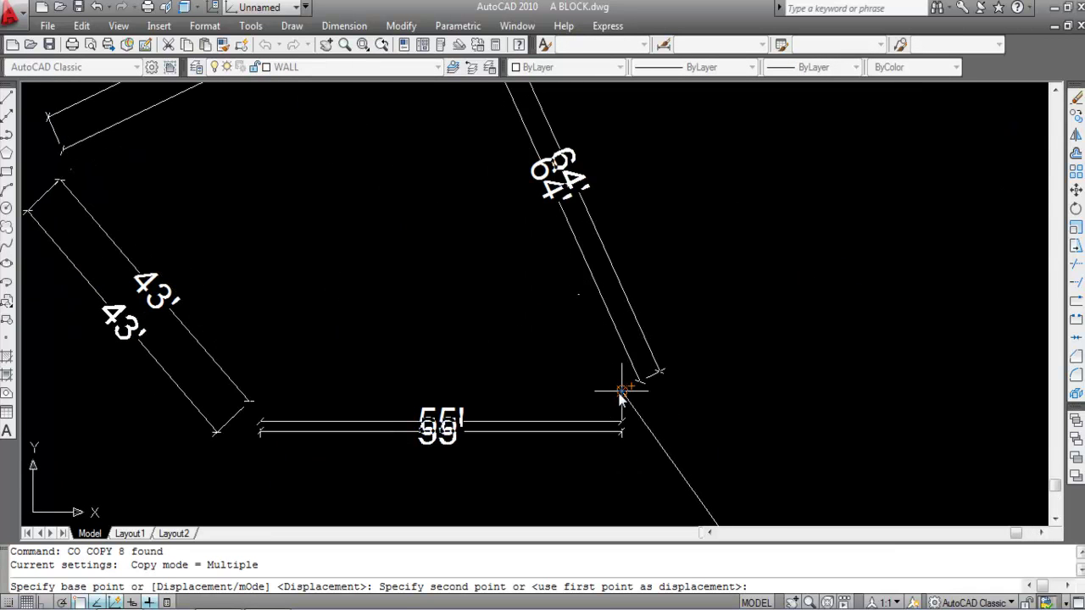
{"action": "scroll", "coordinate": [621, 395], "scroll_direction": "down", "scroll_amount": 2}
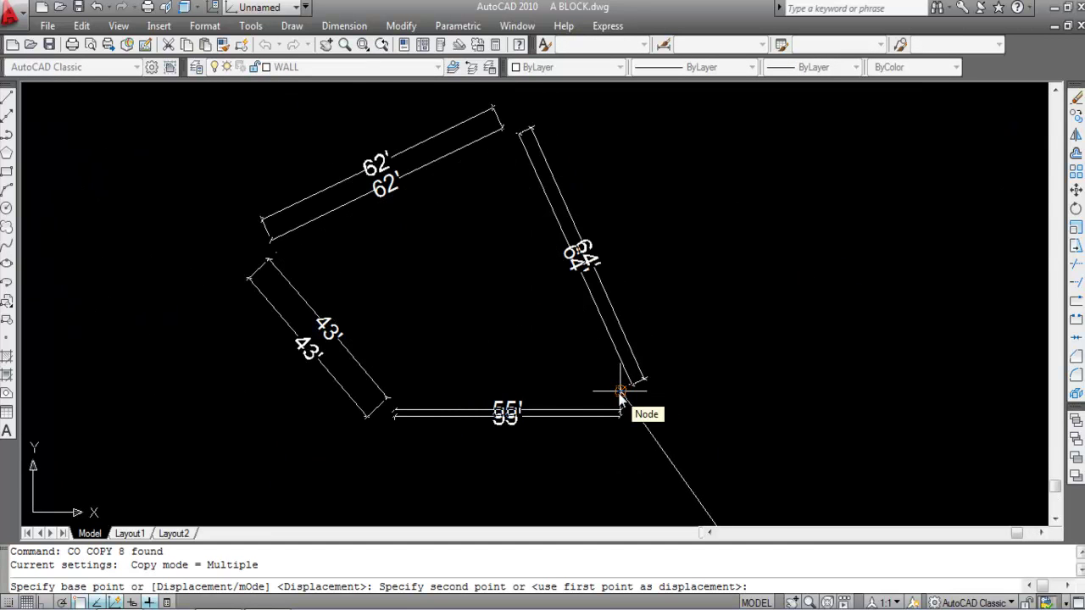
{"action": "key", "text": "Escape"}
{"action": "scroll", "coordinate": [402, 243], "scroll_direction": "down", "scroll_amount": 6}
{"action": "scroll", "coordinate": [428, 271], "scroll_direction": "down", "scroll_amount": 2}
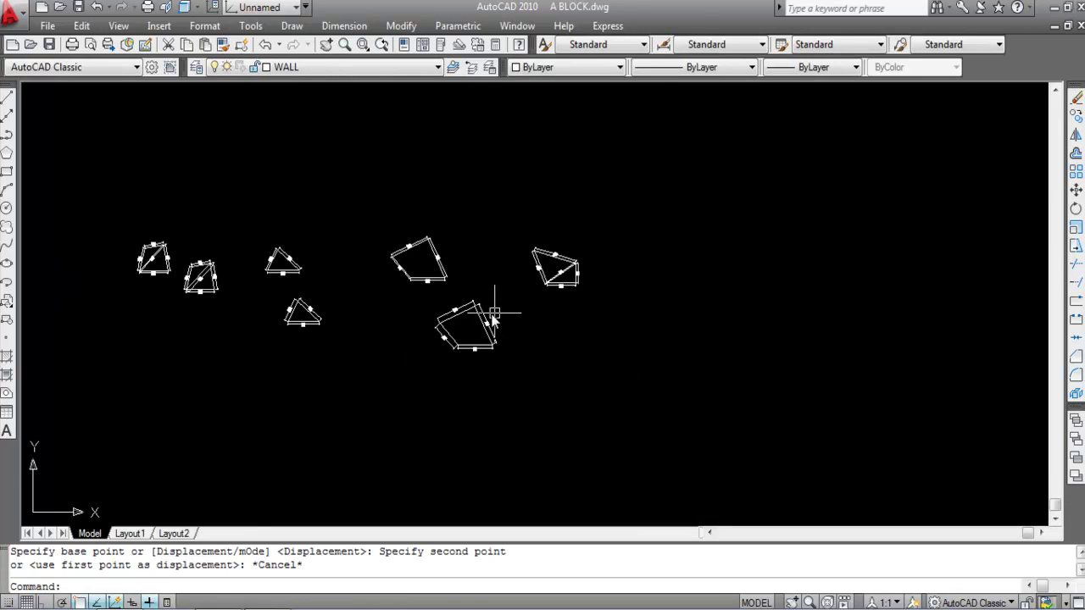
Draw a horizontal 45' base line with Ortho on, in the empty area below and right of the 45', 30', 68', 53' plot
{"action": "scroll", "coordinate": [559, 263], "scroll_direction": "up", "scroll_amount": 6}
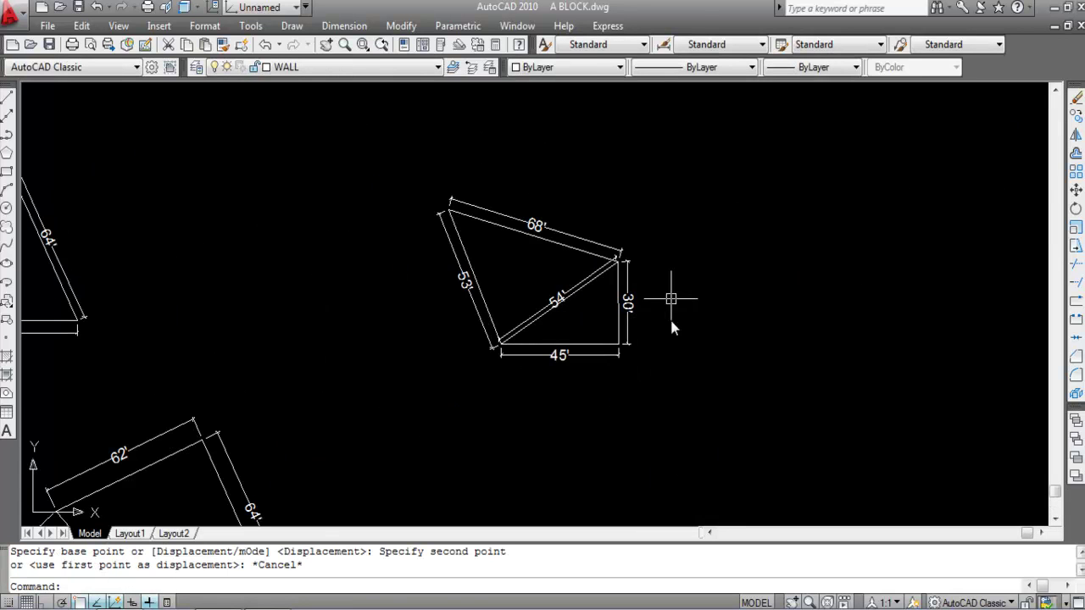
{"action": "scroll", "coordinate": [462, 207], "scroll_direction": "down", "scroll_amount": 2}
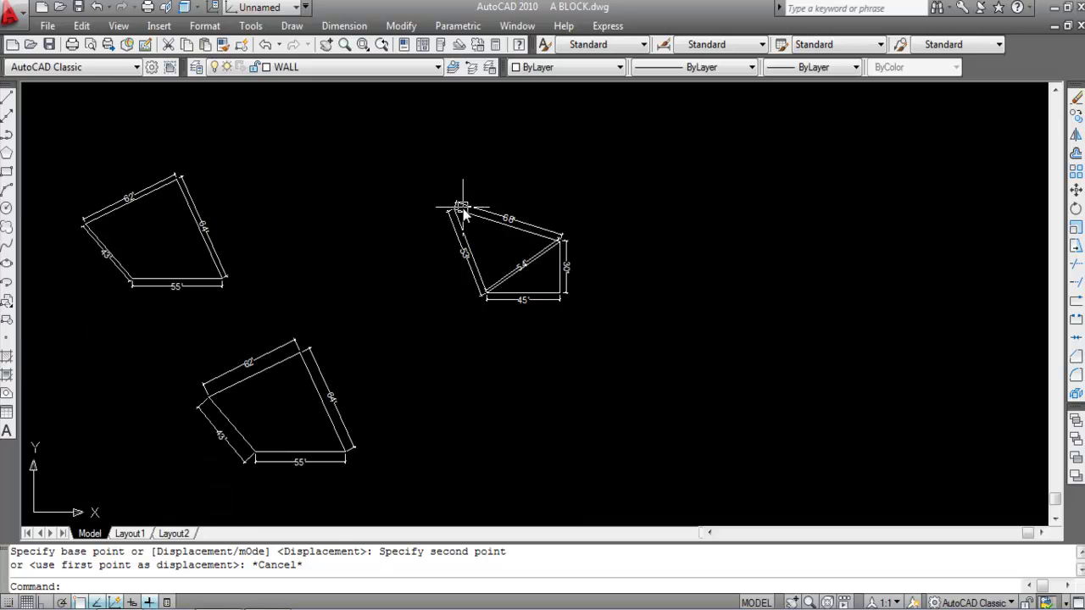
{"action": "scroll", "coordinate": [625, 412], "scroll_direction": "up", "scroll_amount": 2}
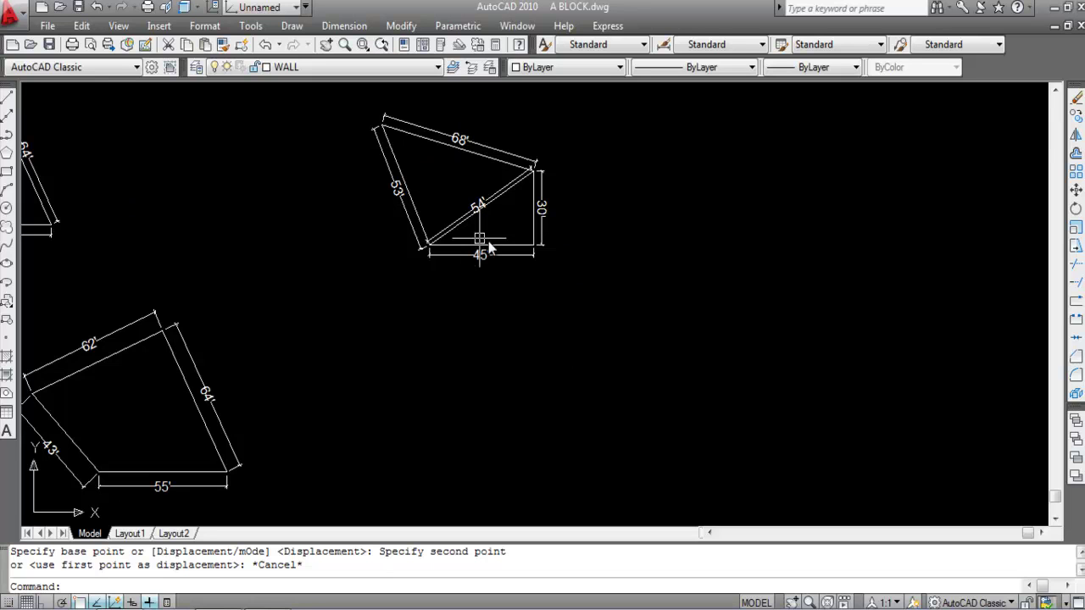
{"action": "key", "text": "Return"}
{"action": "left_click", "coordinate": [577, 432]}
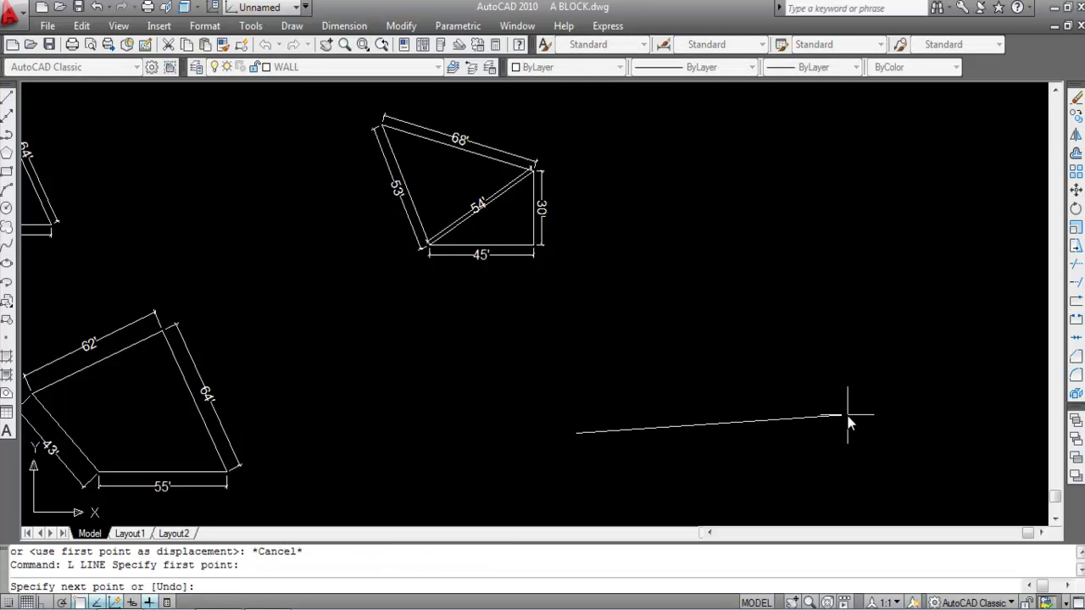
{"action": "key", "text": "F8"}
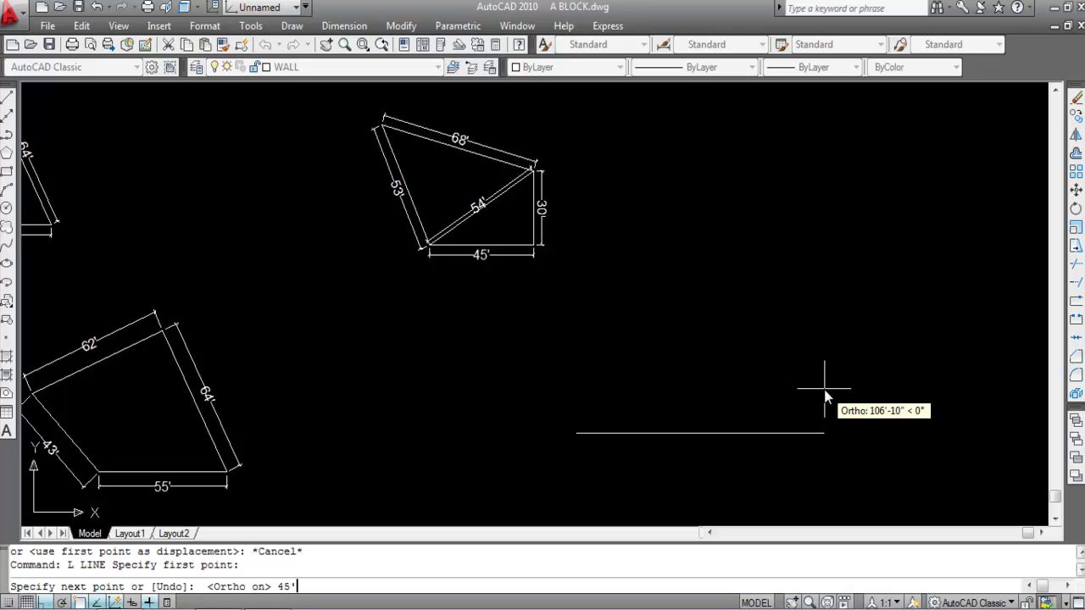
{"action": "type", "text": "45'"}
{"action": "key", "text": "Return"}
{"action": "key", "text": "Escape"}
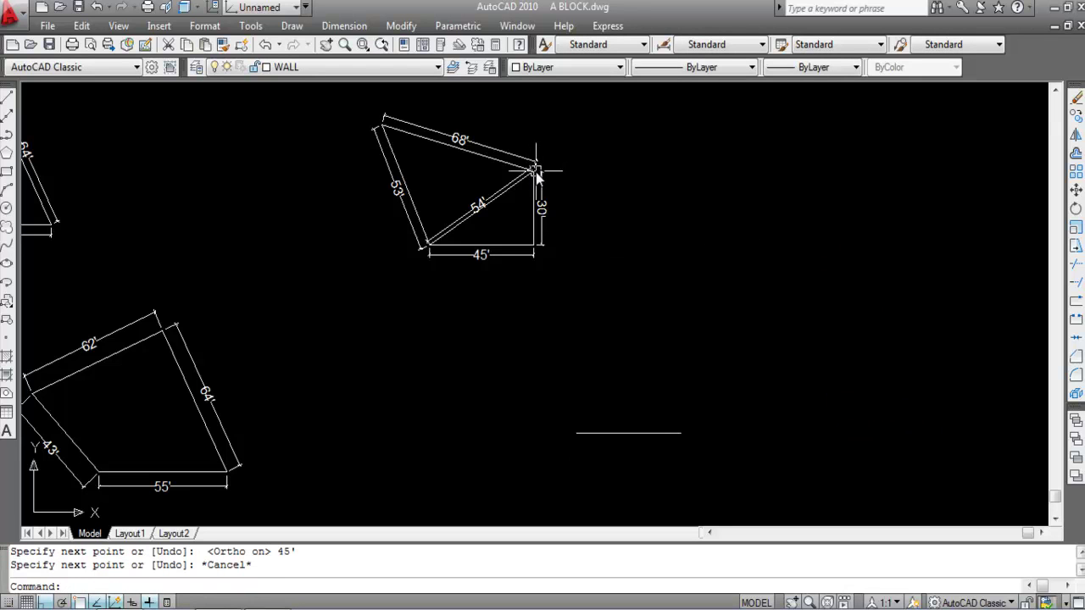
Draw a circle of radius 30' centred on the right end of the new base line
{"action": "scroll", "coordinate": [536, 173], "scroll_direction": "up", "scroll_amount": 2}
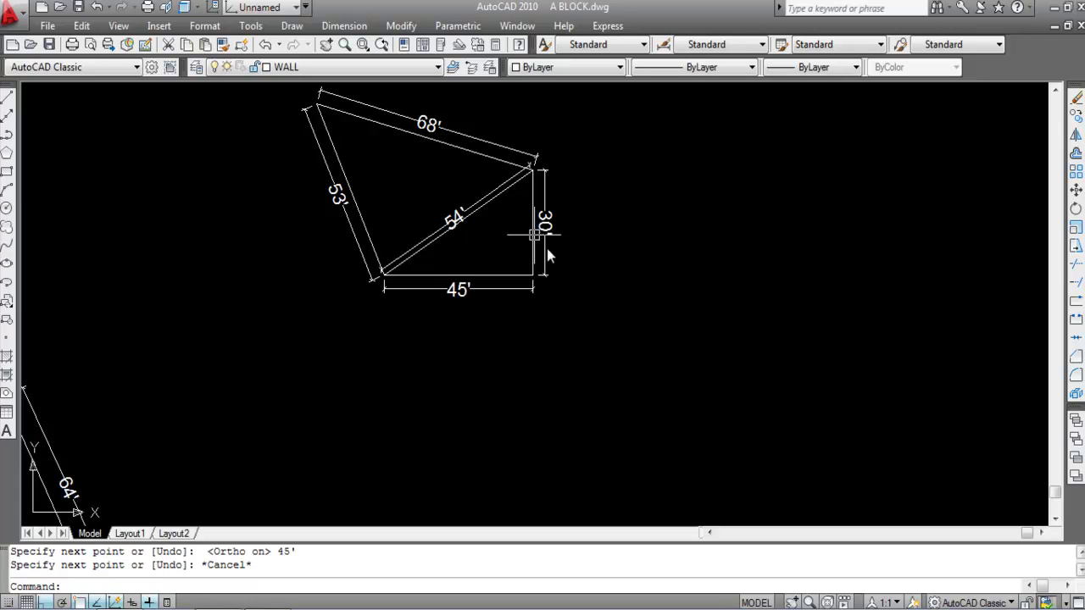
{"action": "scroll", "coordinate": [549, 261], "scroll_direction": "down", "scroll_amount": 1}
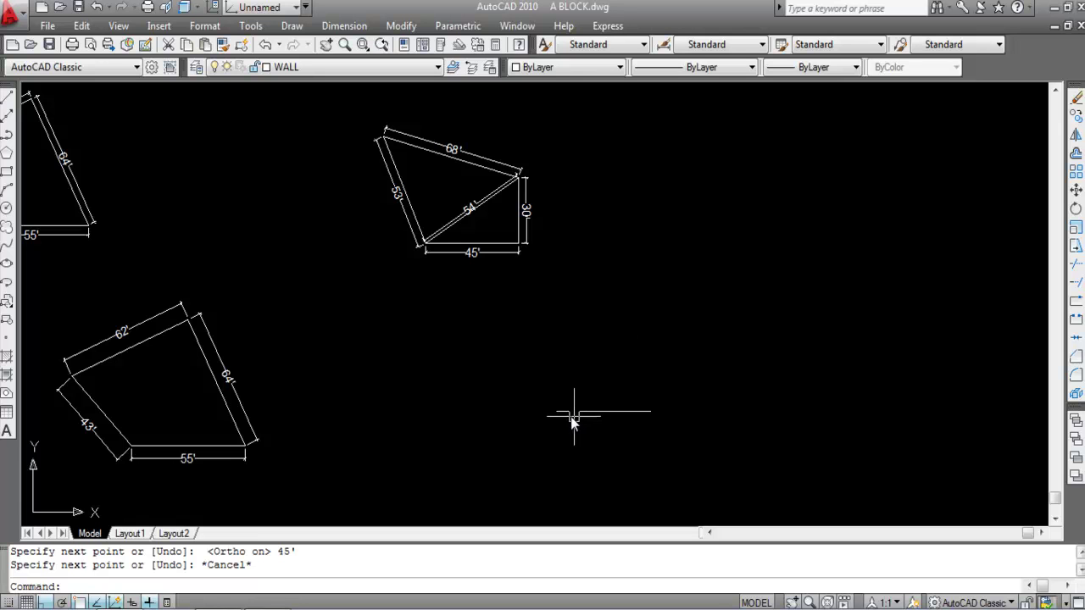
{"action": "scroll", "coordinate": [518, 179], "scroll_direction": "up", "scroll_amount": 5}
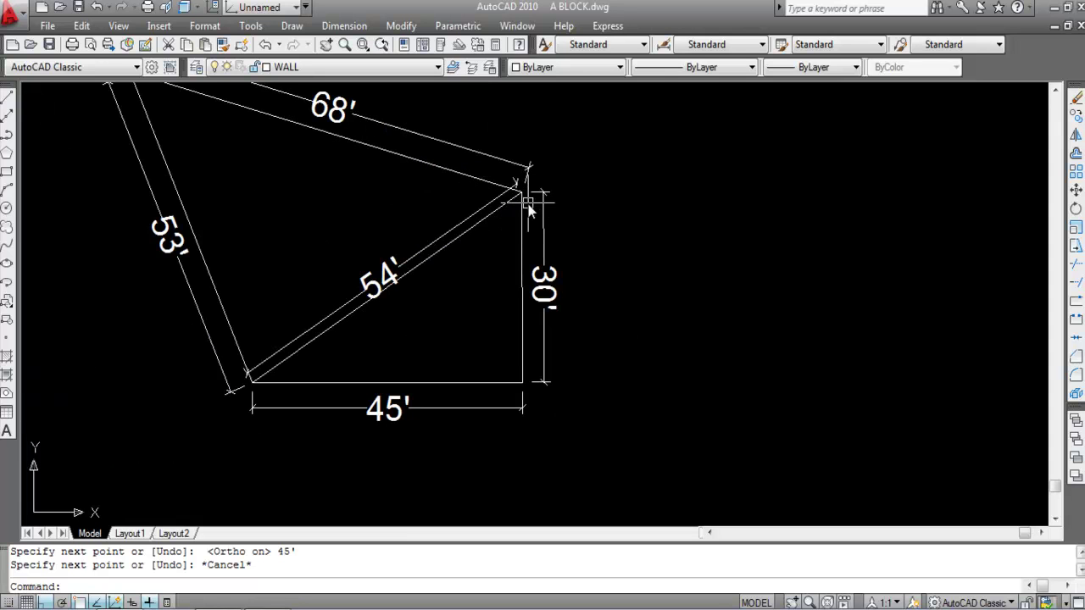
{"action": "scroll", "coordinate": [417, 161], "scroll_direction": "down", "scroll_amount": 3}
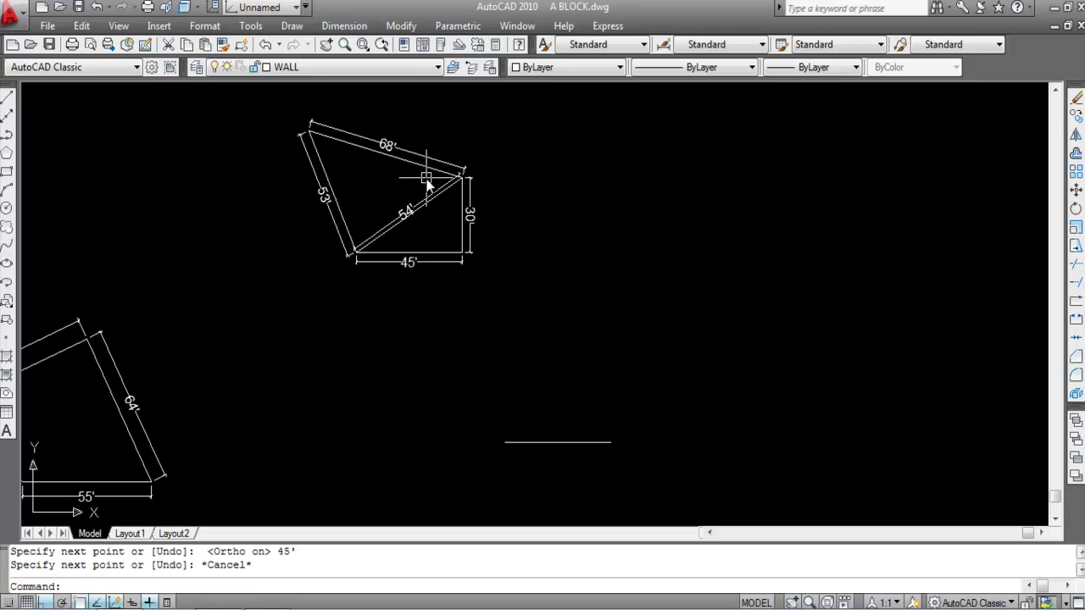
{"action": "scroll", "coordinate": [568, 316], "scroll_direction": "down", "scroll_amount": 2}
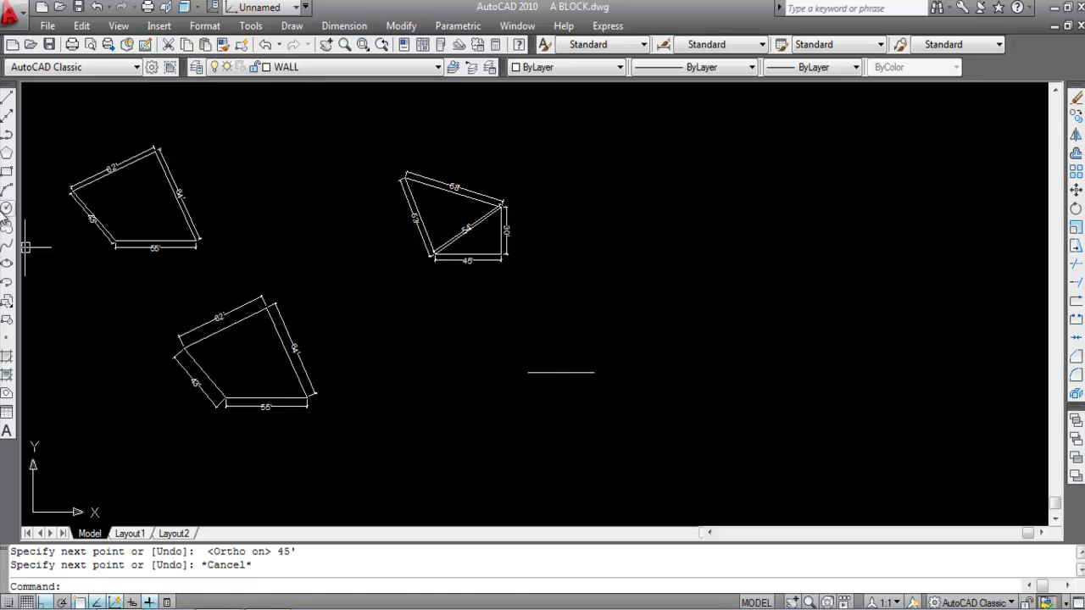
{"action": "left_click", "coordinate": [7, 208]}
{"action": "scroll", "coordinate": [597, 379], "scroll_direction": "up", "scroll_amount": 4}
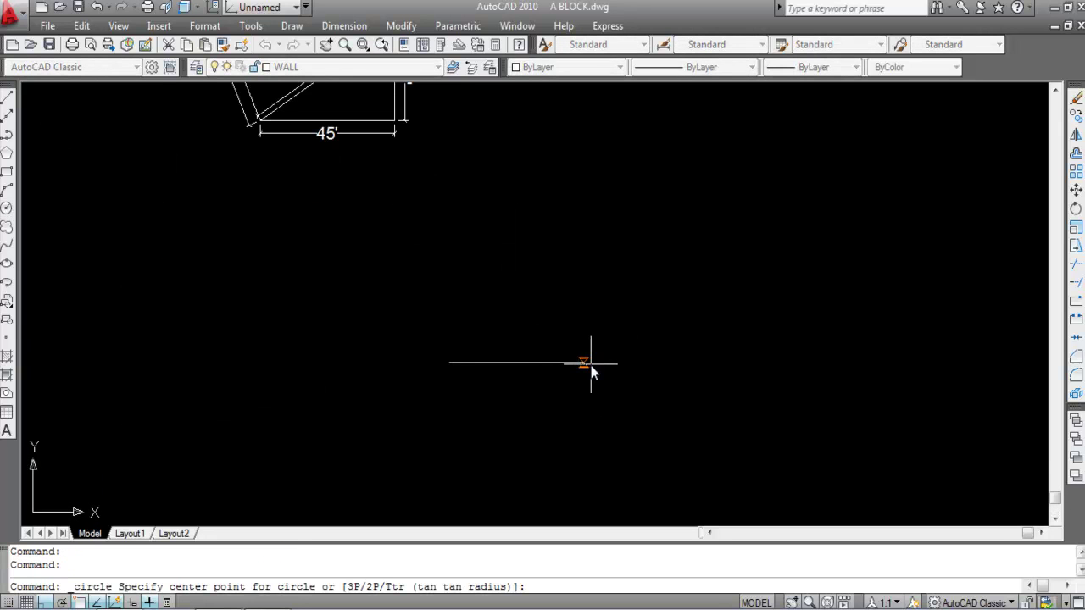
{"action": "left_click", "coordinate": [583, 363]}
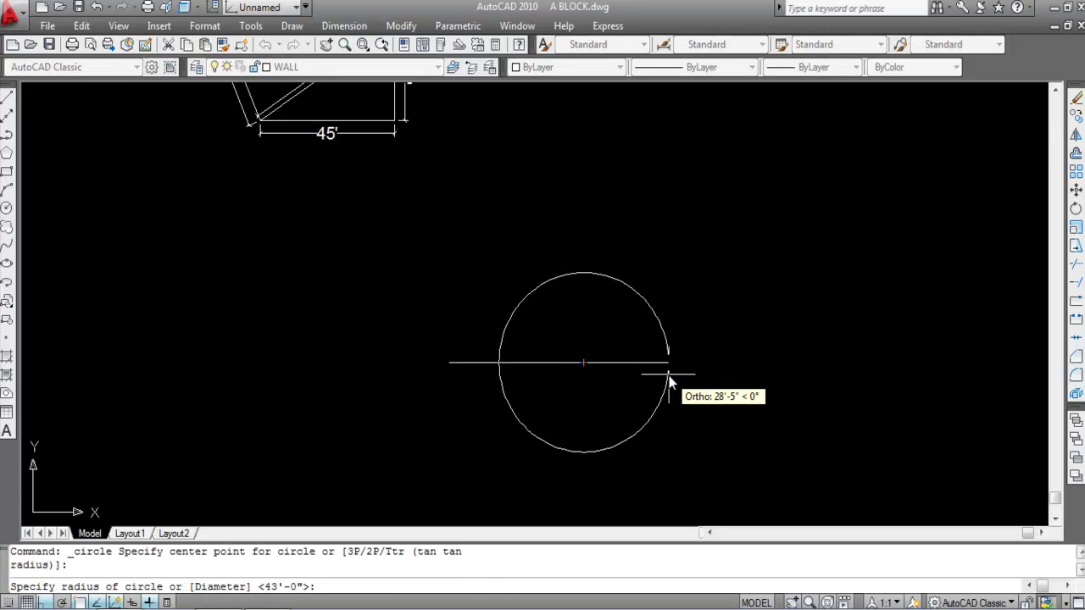
{"action": "scroll", "coordinate": [669, 382], "scroll_direction": "down", "scroll_amount": 2}
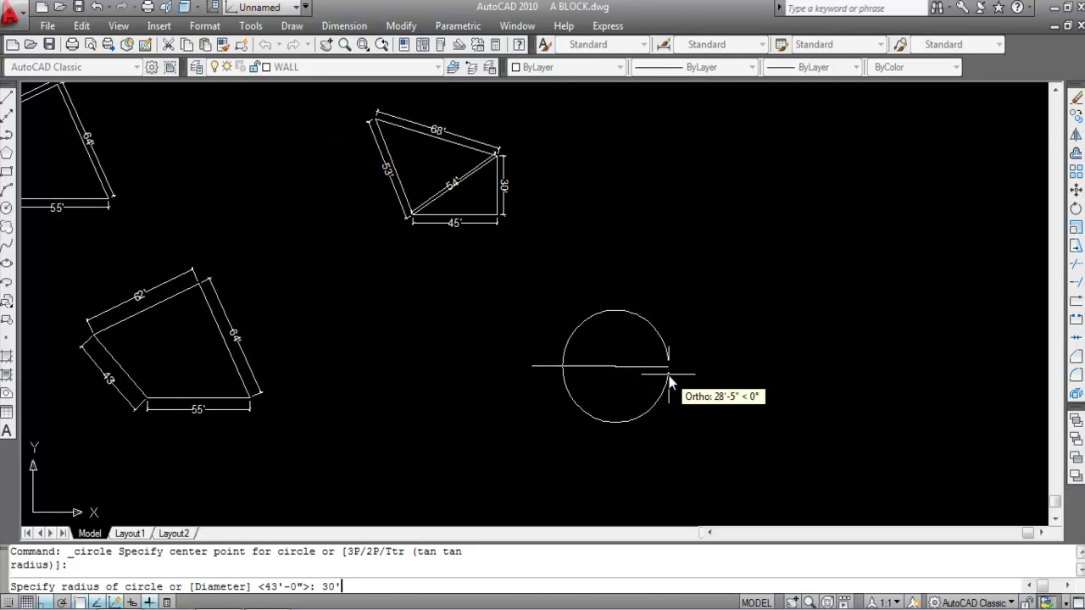
{"action": "key", "text": "Return"}
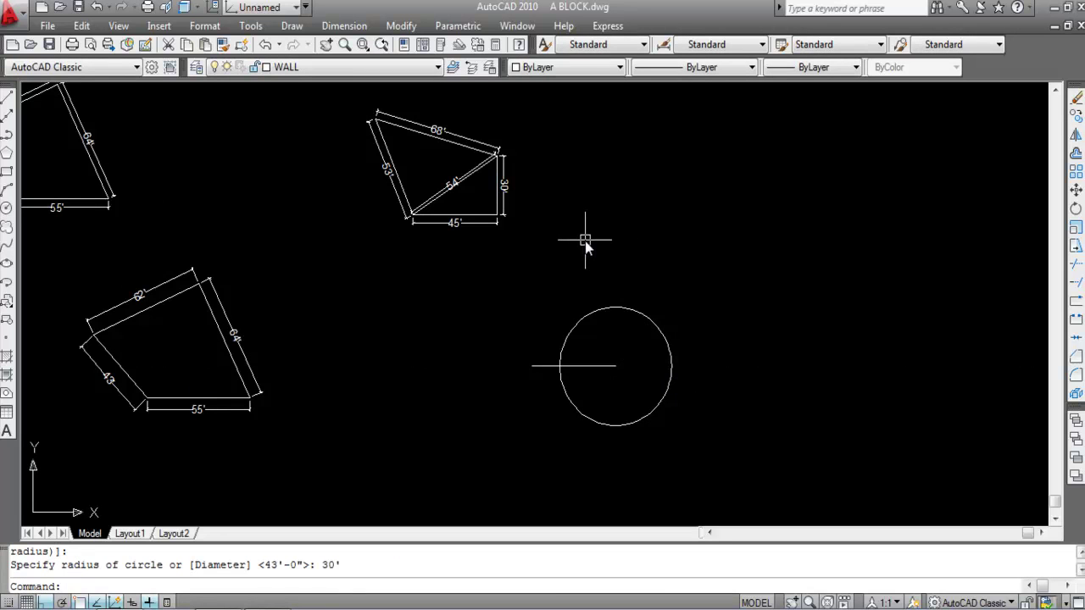
Draw a circle of radius 54' centred on the left end of the new base line
{"action": "key", "text": "Return"}
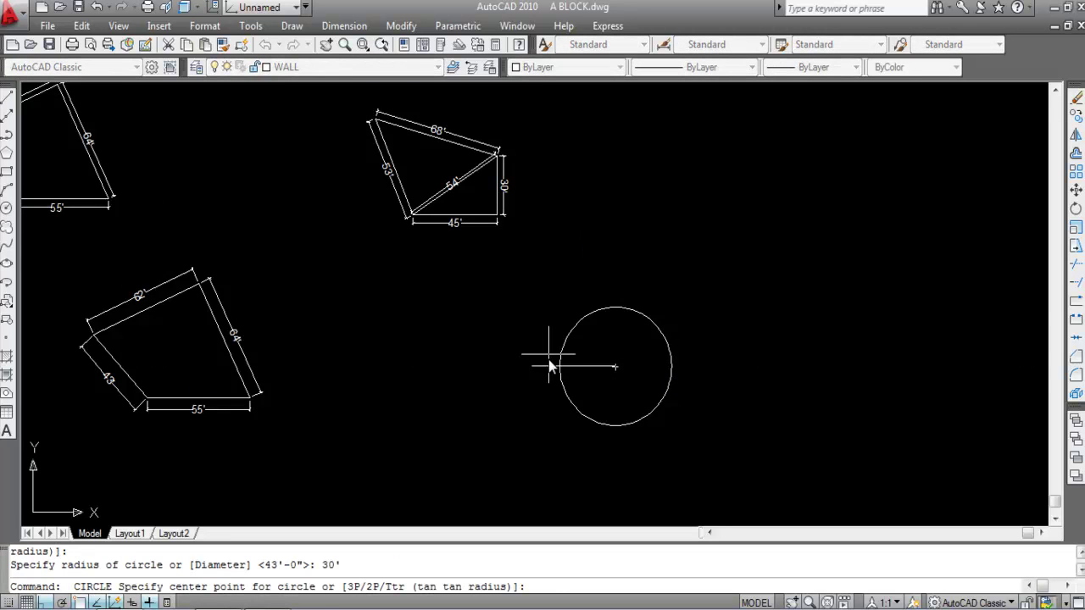
{"action": "scroll", "coordinate": [540, 379], "scroll_direction": "up", "scroll_amount": 2}
{"action": "left_click", "coordinate": [525, 368]}
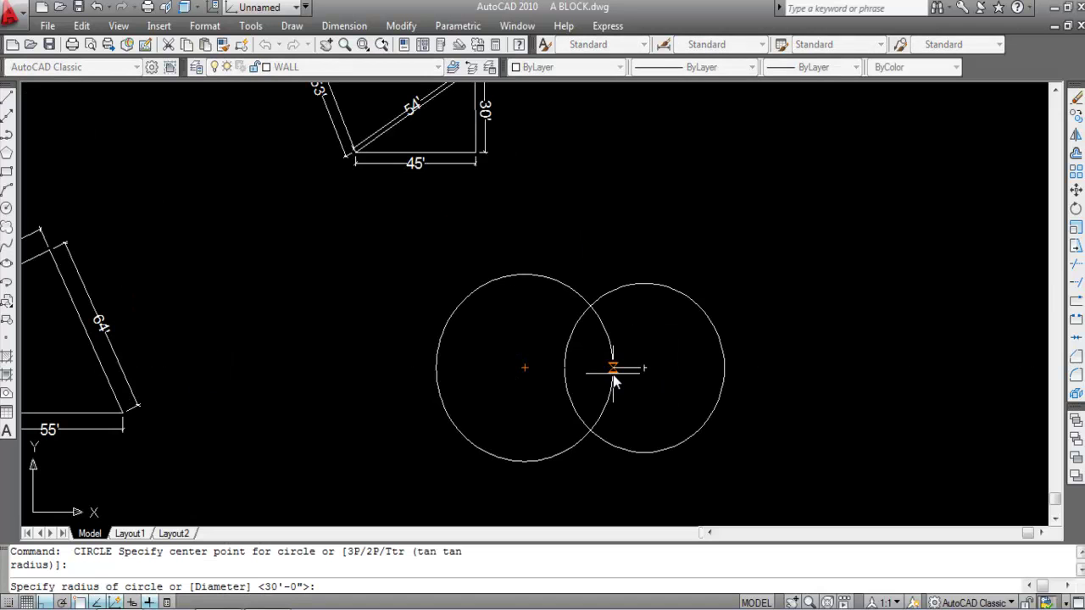
{"action": "type", "text": "54"}
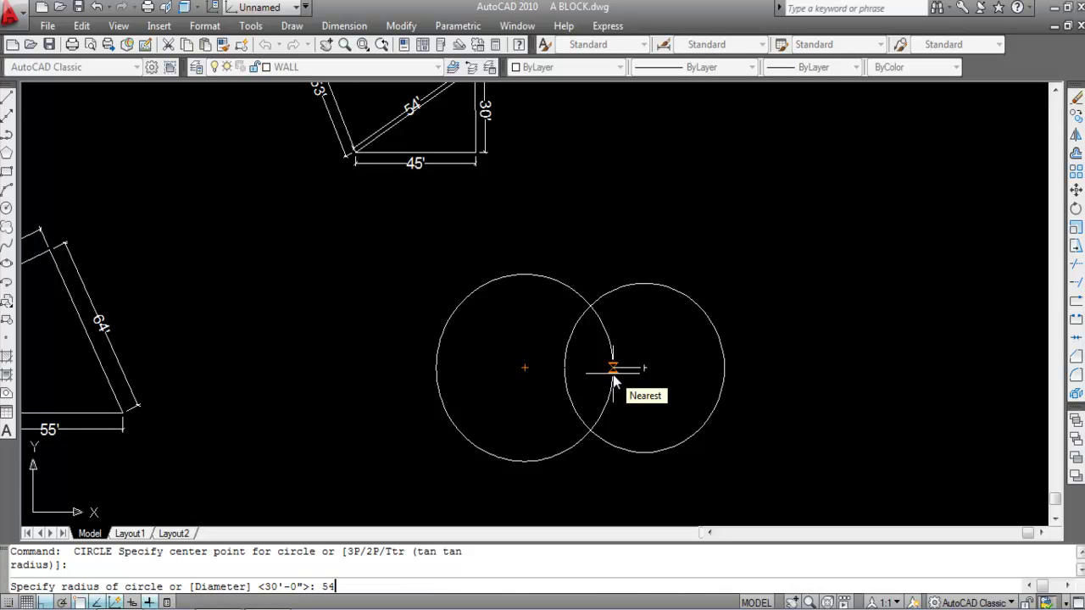
{"action": "type", "text": "'"}
{"action": "key", "text": "Return"}
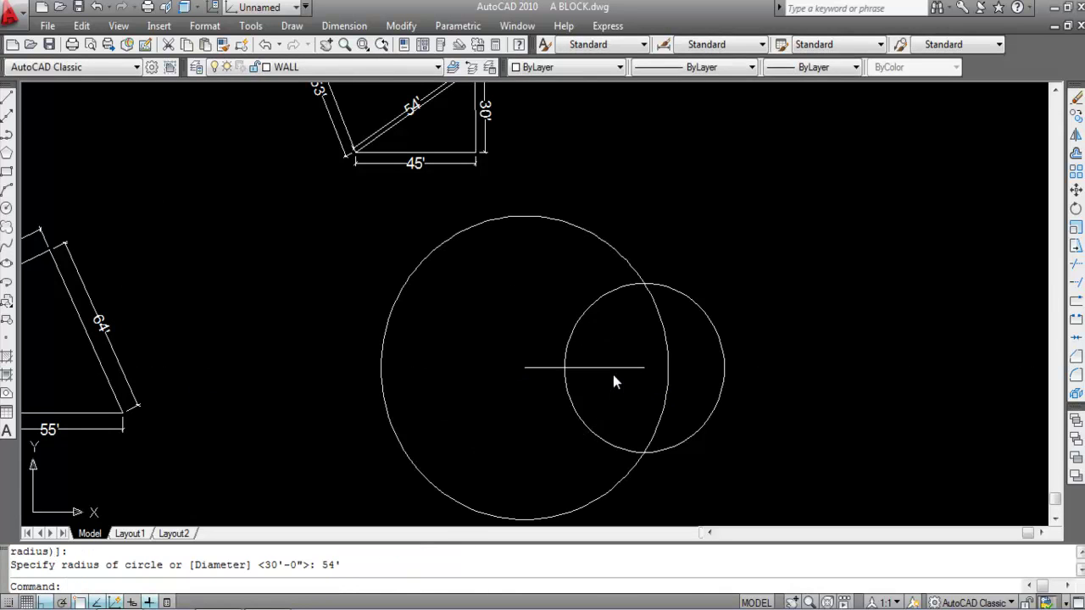
Draw a line from the circles' upper intersection to the base line's right end, with Ortho off
{"action": "scroll", "coordinate": [644, 283], "scroll_direction": "up", "scroll_amount": 3}
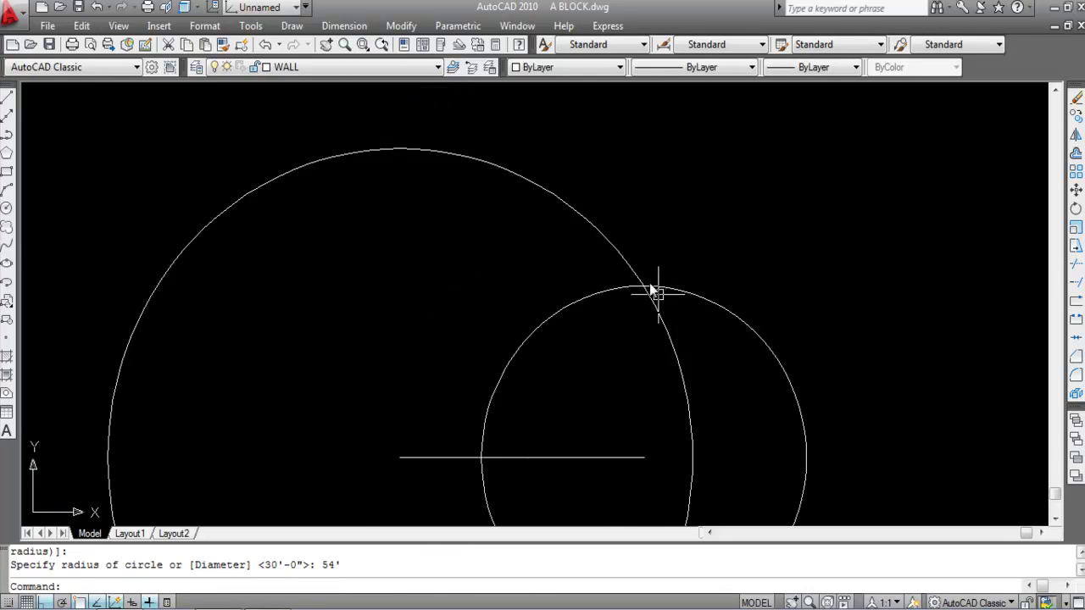
{"action": "scroll", "coordinate": [642, 284], "scroll_direction": "down", "scroll_amount": 2}
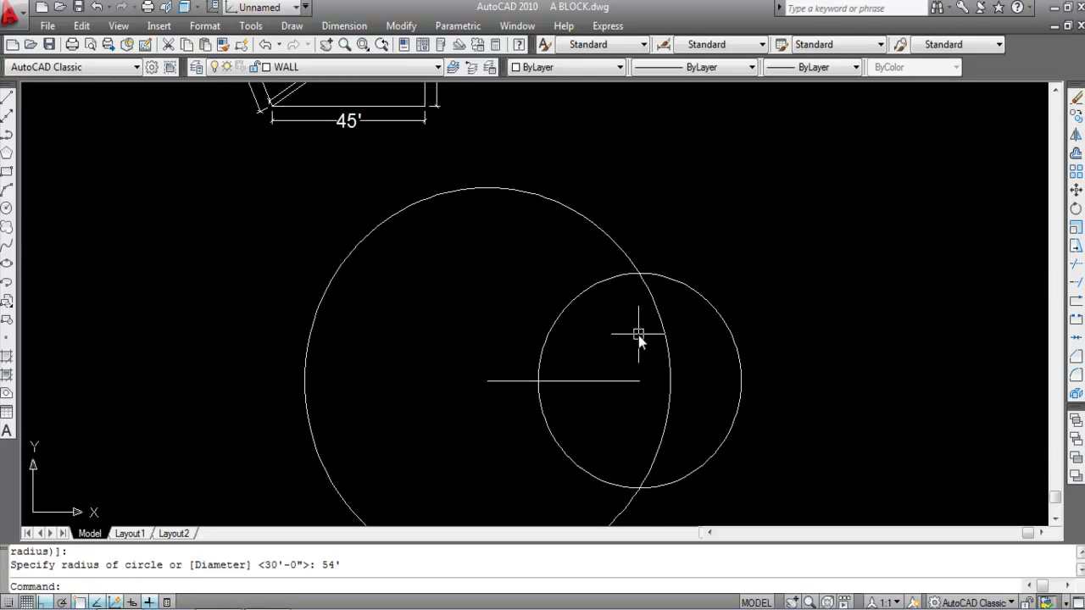
{"action": "type", "text": "L"}
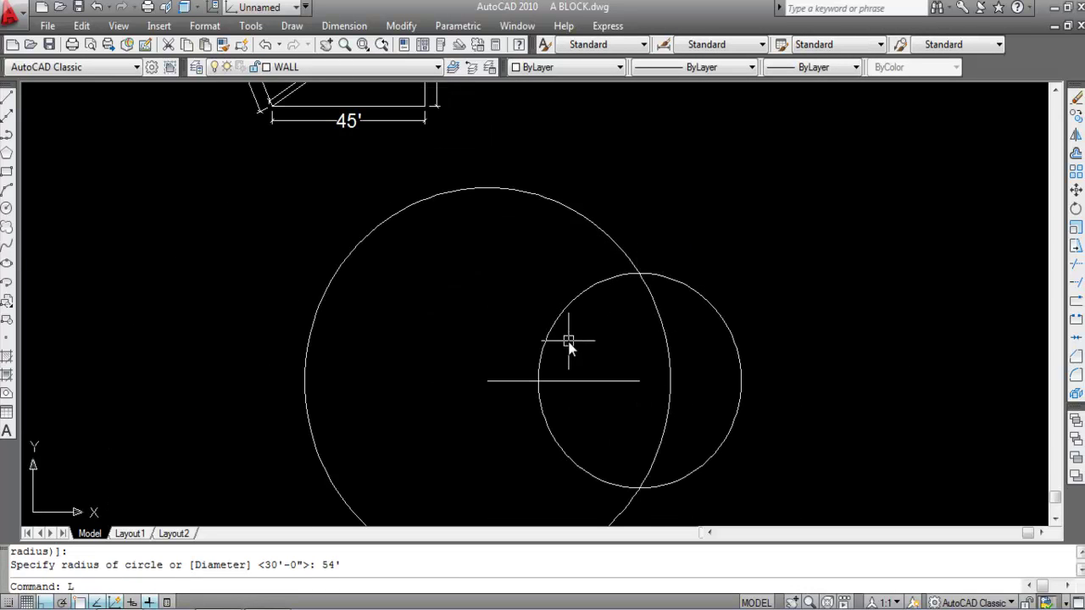
{"action": "key", "text": "Return"}
{"action": "left_click", "coordinate": [637, 275]}
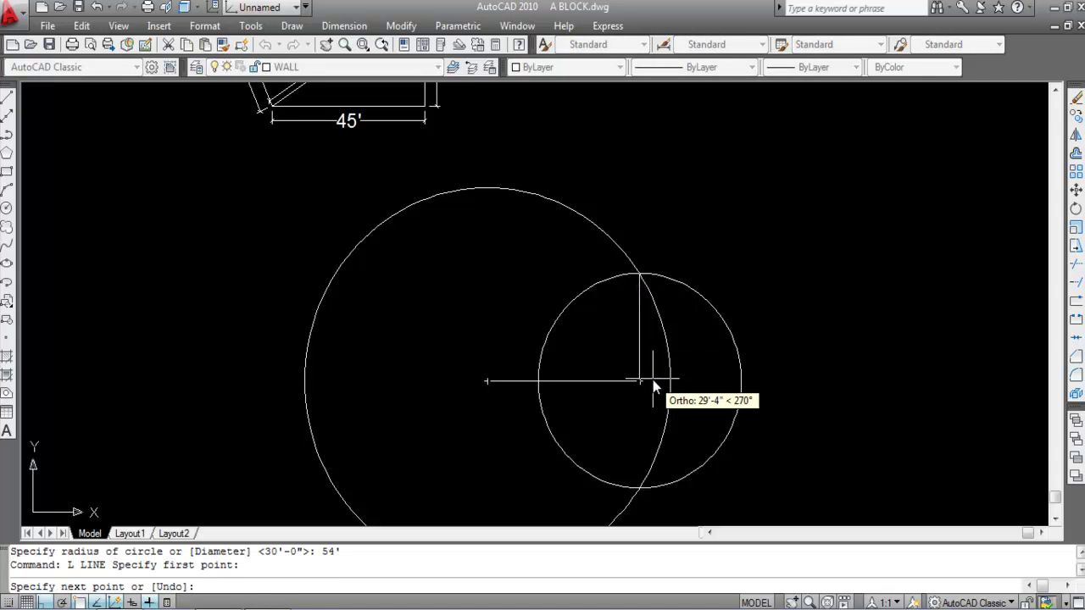
{"action": "key", "text": "F8"}
{"action": "left_click", "coordinate": [641, 382]}
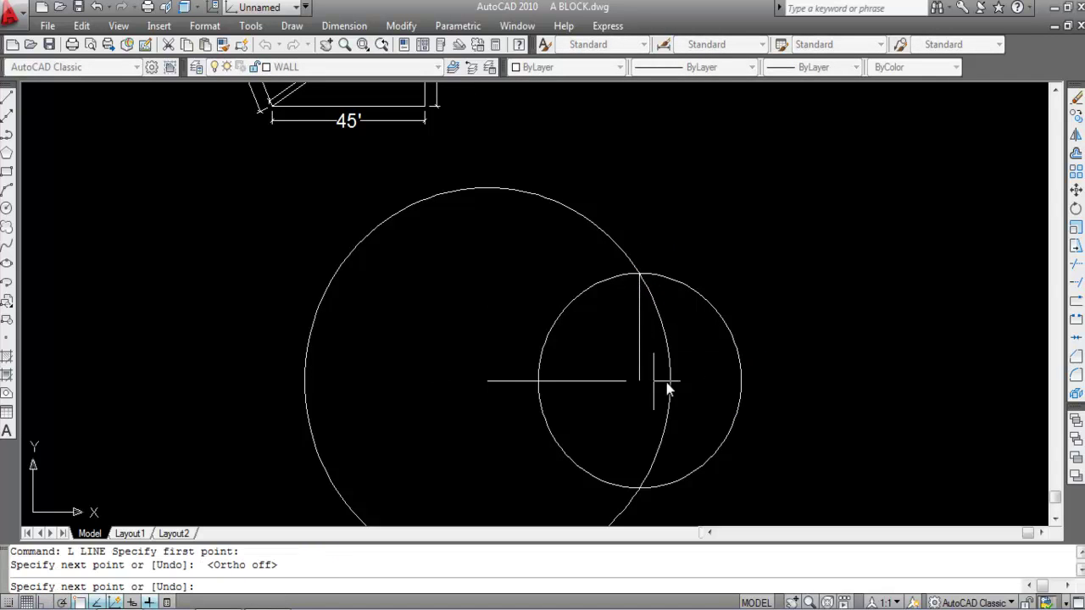
{"action": "key", "text": "Escape"}
Erase both construction circles
{"action": "left_click", "coordinate": [702, 247]}
{"action": "left_click", "coordinate": [653, 328]}
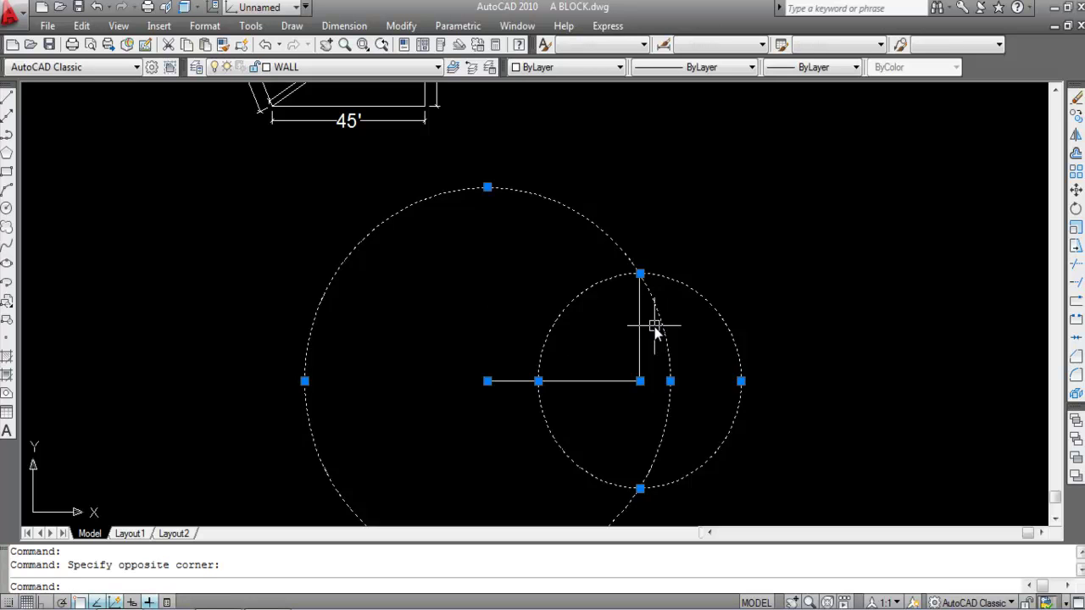
{"action": "key", "text": "Delete"}
Draw the diagonal from the right side's upper end to the base line's left end, closing the triangle
{"action": "type", "text": "L"}
{"action": "key", "text": "Return"}
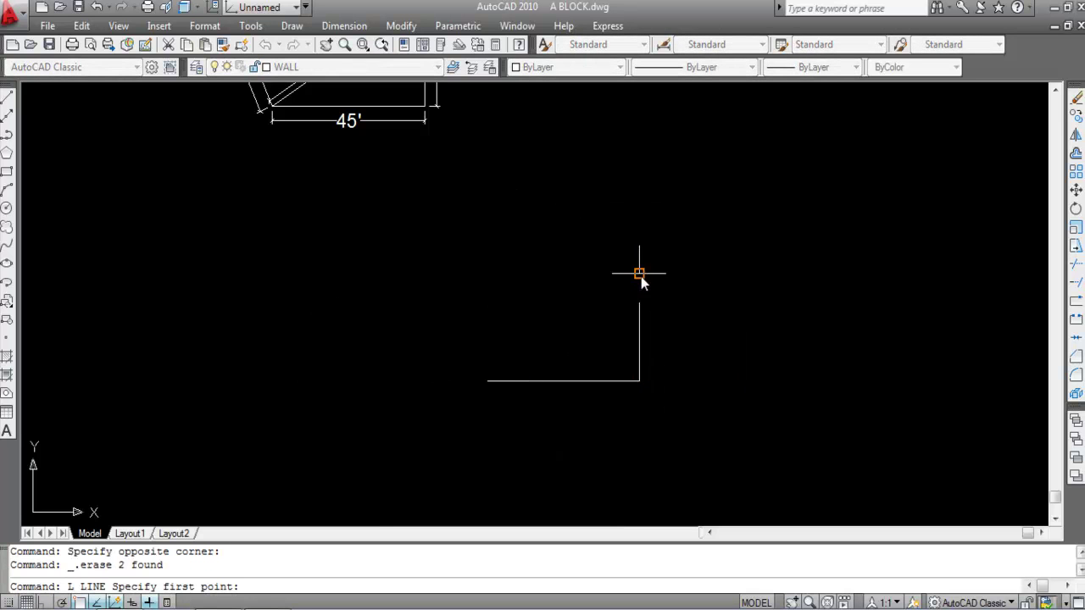
{"action": "left_click", "coordinate": [640, 274]}
{"action": "left_click", "coordinate": [488, 382]}
{"action": "scroll", "coordinate": [614, 331], "scroll_direction": "down", "scroll_amount": 2}
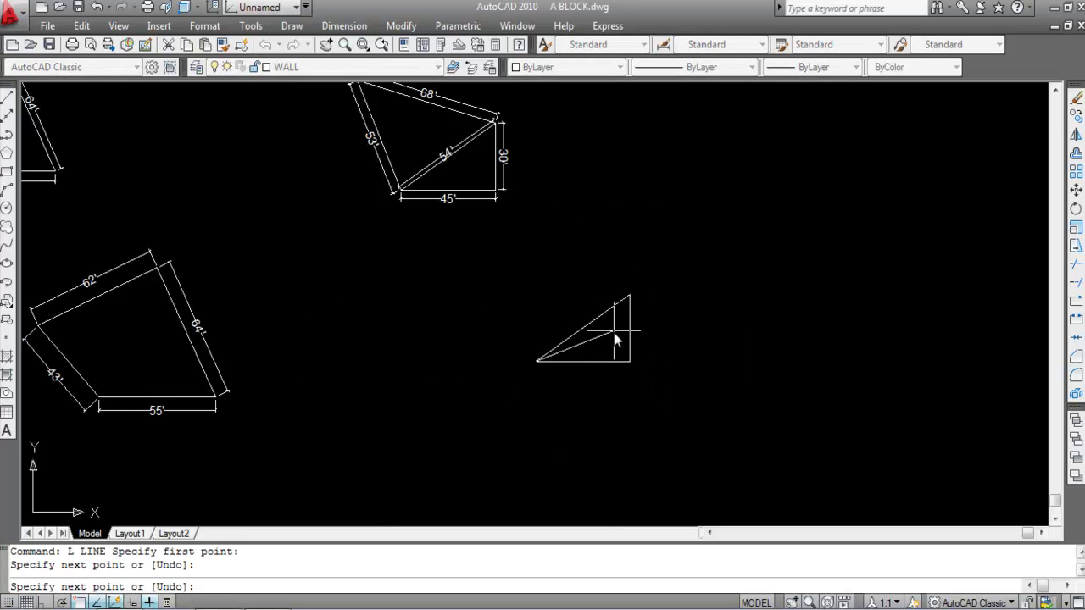
{"action": "key", "text": "Escape"}
Add an aligned dimension below the new triangle's base line
{"action": "scroll", "coordinate": [632, 350], "scroll_direction": "down", "scroll_amount": 2}
{"action": "scroll", "coordinate": [613, 283], "scroll_direction": "up", "scroll_amount": 5}
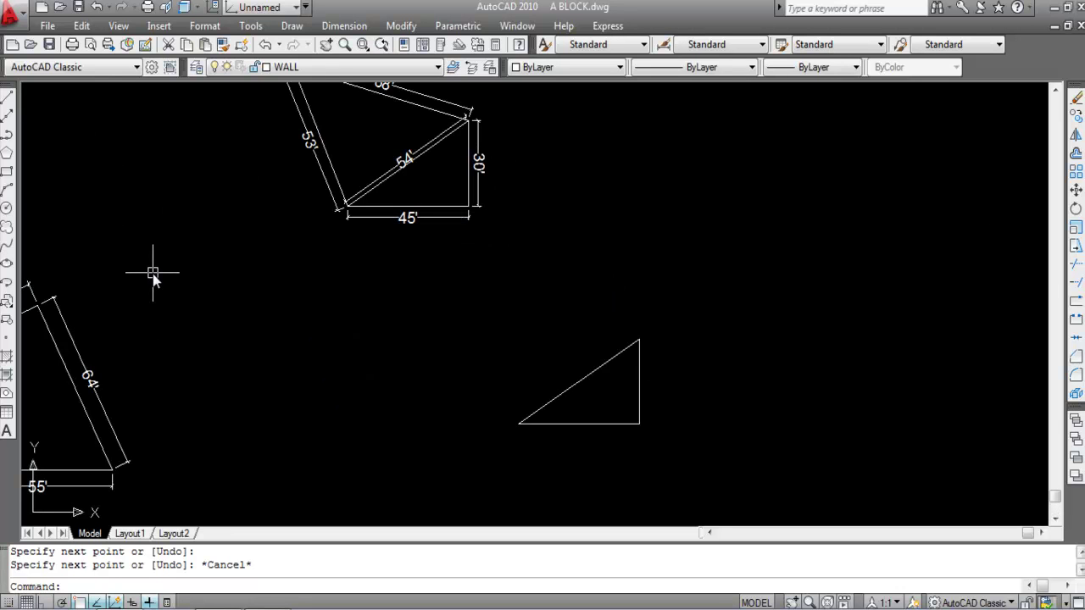
{"action": "left_click", "coordinate": [344, 26]}
{"action": "left_click", "coordinate": [363, 92]}
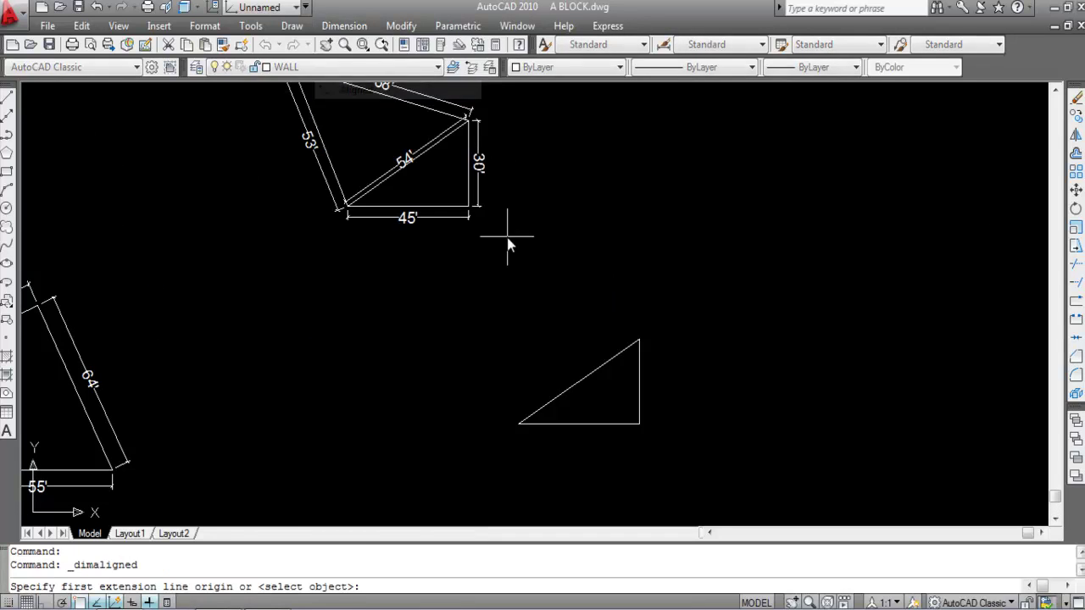
{"action": "key", "text": "Return"}
{"action": "left_click", "coordinate": [604, 424]}
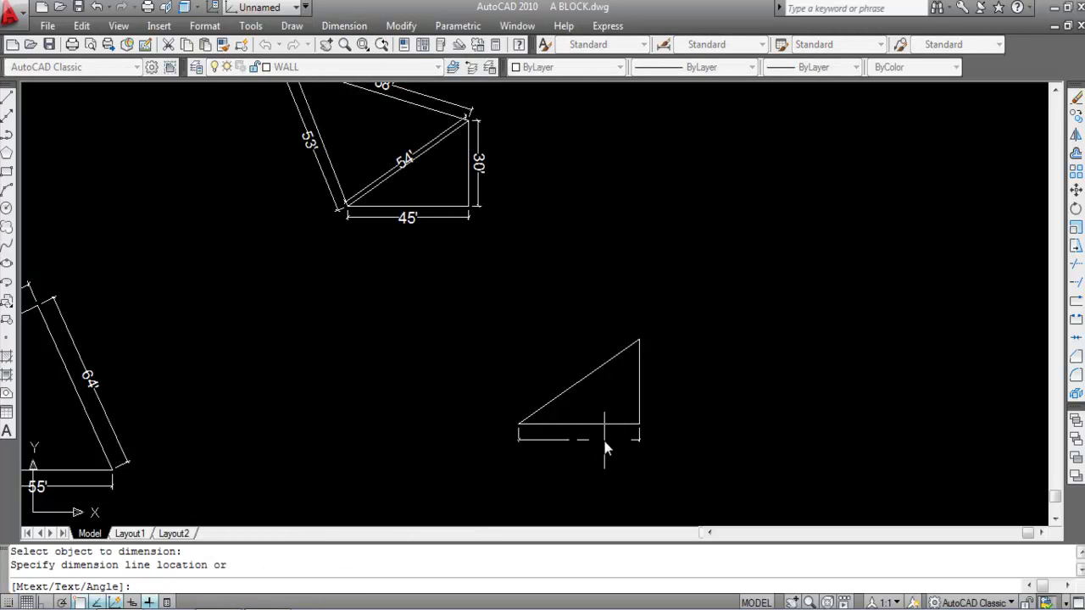
{"action": "scroll", "coordinate": [605, 449], "scroll_direction": "up", "scroll_amount": 3}
{"action": "scroll", "coordinate": [606, 444], "scroll_direction": "down", "scroll_amount": 2}
{"action": "left_click", "coordinate": [586, 441]}
Add an aligned dimension outside the triangle's vertical right side
{"action": "key", "text": "Return"}
{"action": "key", "text": "Return"}
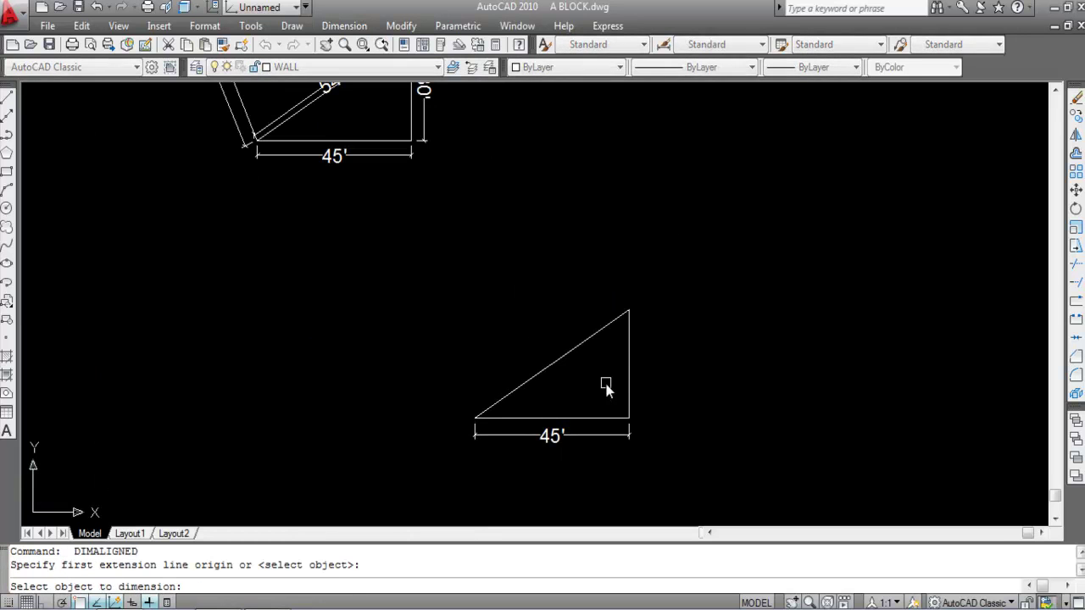
{"action": "left_click", "coordinate": [630, 368]}
{"action": "scroll", "coordinate": [663, 373], "scroll_direction": "up", "scroll_amount": 2}
{"action": "left_click", "coordinate": [648, 378]}
{"action": "scroll", "coordinate": [629, 424], "scroll_direction": "down", "scroll_amount": 2}
Add an aligned dimension to the triangle's diagonal, placed on its inner side
{"action": "key", "text": "Return"}
{"action": "key", "text": "Return"}
{"action": "left_click", "coordinate": [552, 372]}
{"action": "scroll", "coordinate": [562, 399], "scroll_direction": "up", "scroll_amount": 3}
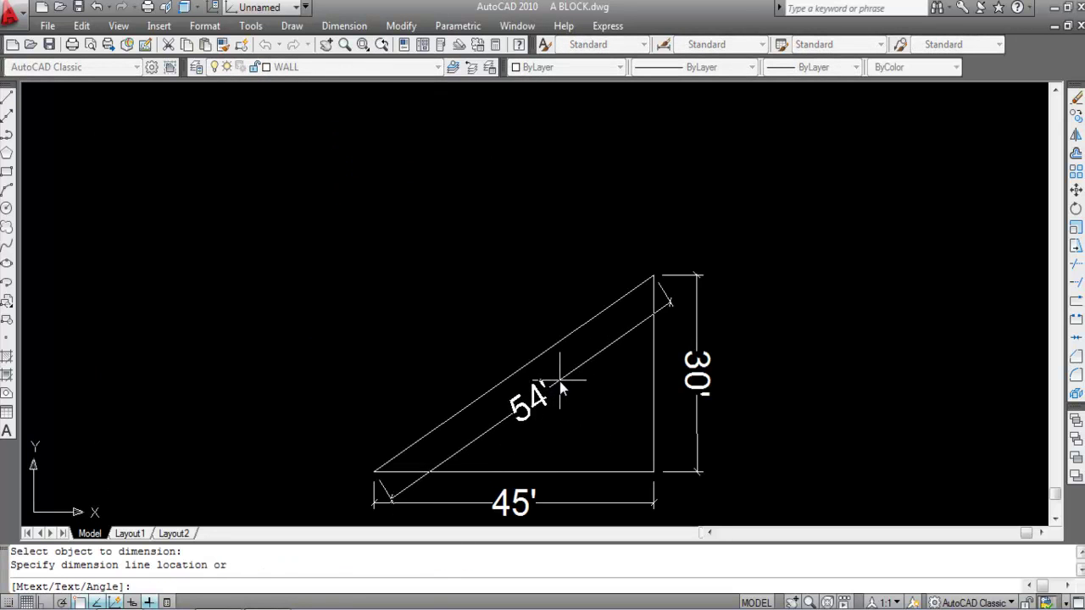
{"action": "left_click", "coordinate": [562, 386]}
{"action": "scroll", "coordinate": [563, 390], "scroll_direction": "down", "scroll_amount": 3}
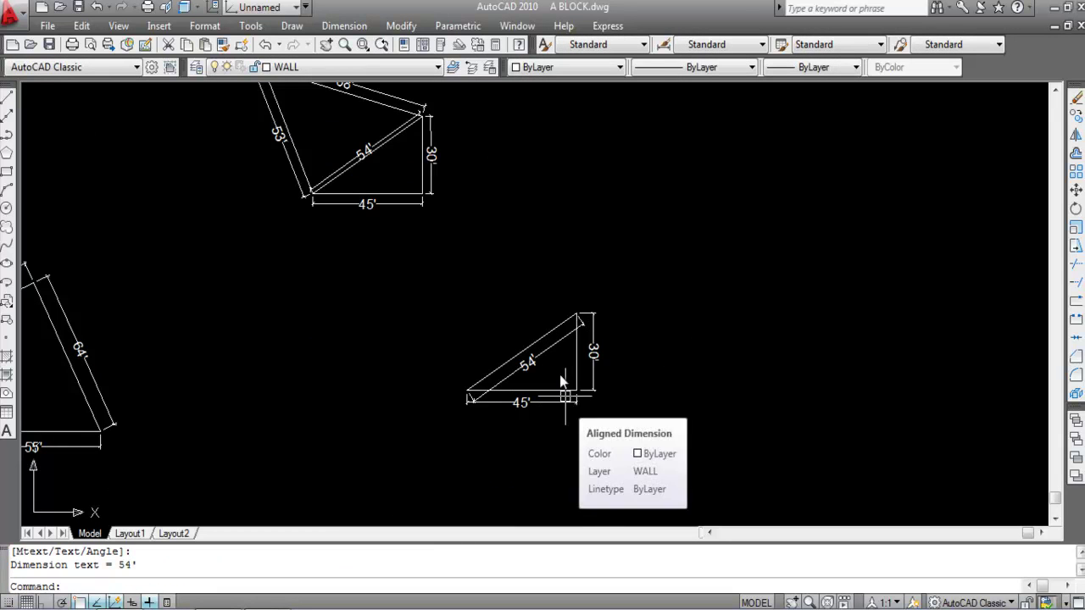
Examine the reference plot's two remaining sides and the matching corners of the new triangle
{"action": "scroll", "coordinate": [535, 373], "scroll_direction": "down", "scroll_amount": 2}
{"action": "scroll", "coordinate": [449, 217], "scroll_direction": "up", "scroll_amount": 4}
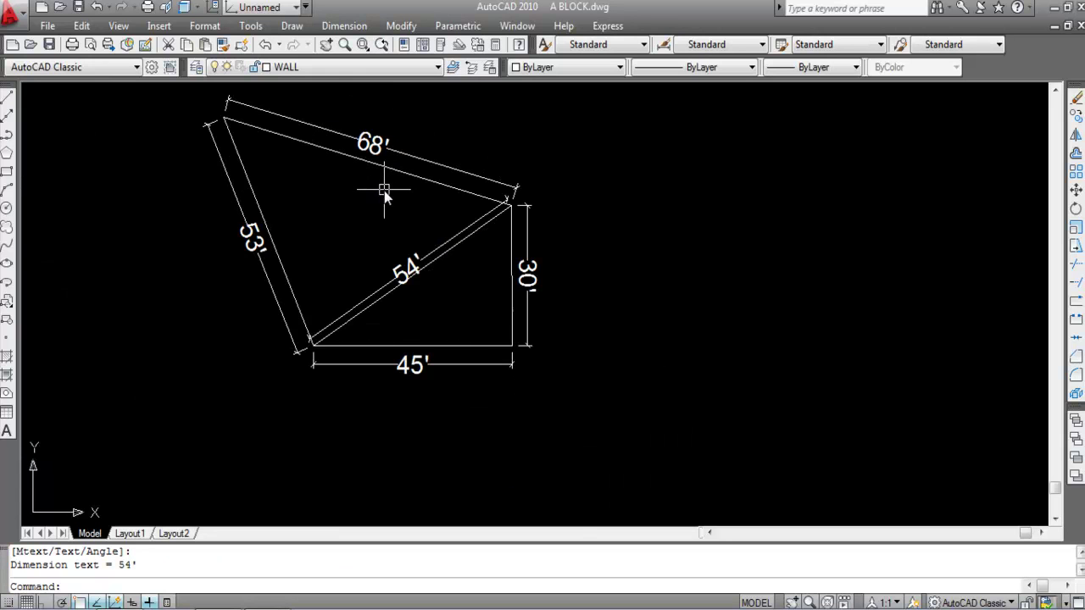
{"action": "scroll", "coordinate": [199, 164], "scroll_direction": "down", "scroll_amount": 2}
{"action": "scroll", "coordinate": [444, 308], "scroll_direction": "down", "scroll_amount": 1}
{"action": "scroll", "coordinate": [424, 328], "scroll_direction": "up", "scroll_amount": 3}
{"action": "scroll", "coordinate": [421, 332], "scroll_direction": "down", "scroll_amount": 1}
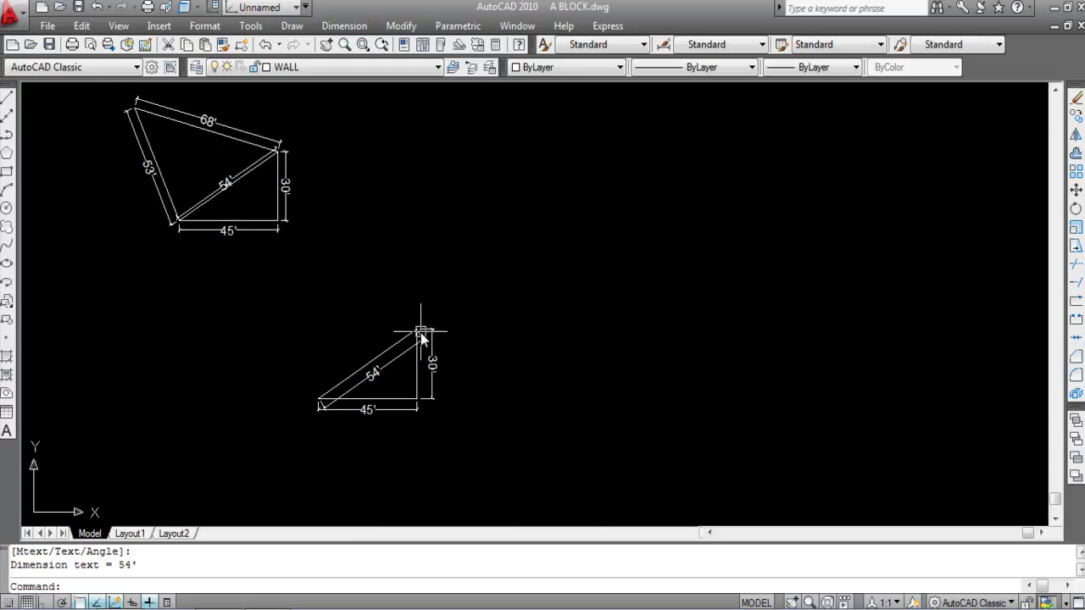
{"action": "scroll", "coordinate": [422, 332], "scroll_direction": "up", "scroll_amount": 2}
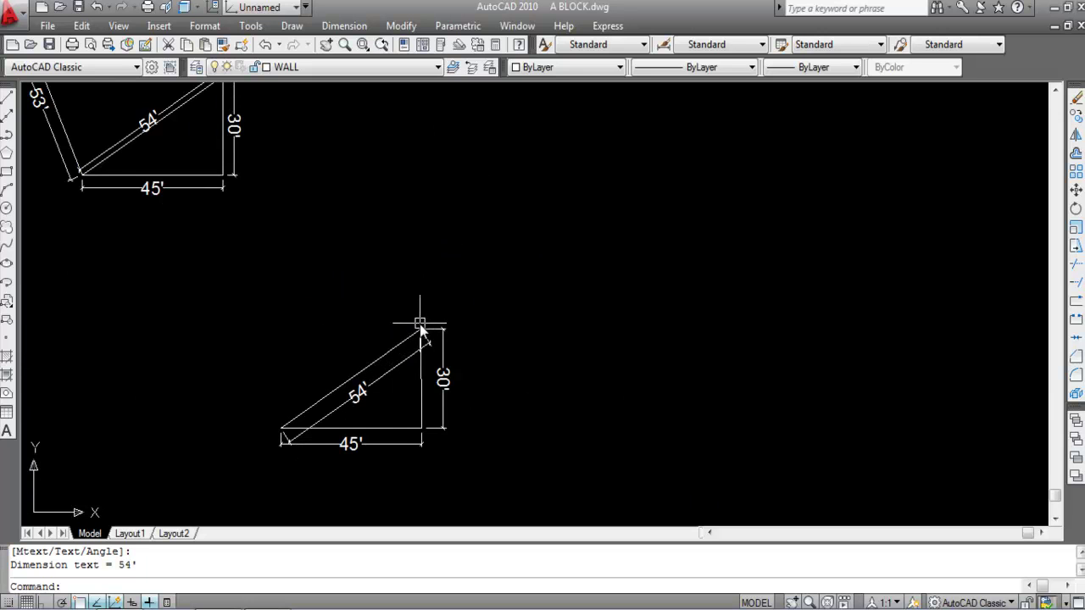
{"action": "scroll", "coordinate": [422, 327], "scroll_direction": "down", "scroll_amount": 2}
{"action": "scroll", "coordinate": [333, 387], "scroll_direction": "up", "scroll_amount": 2}
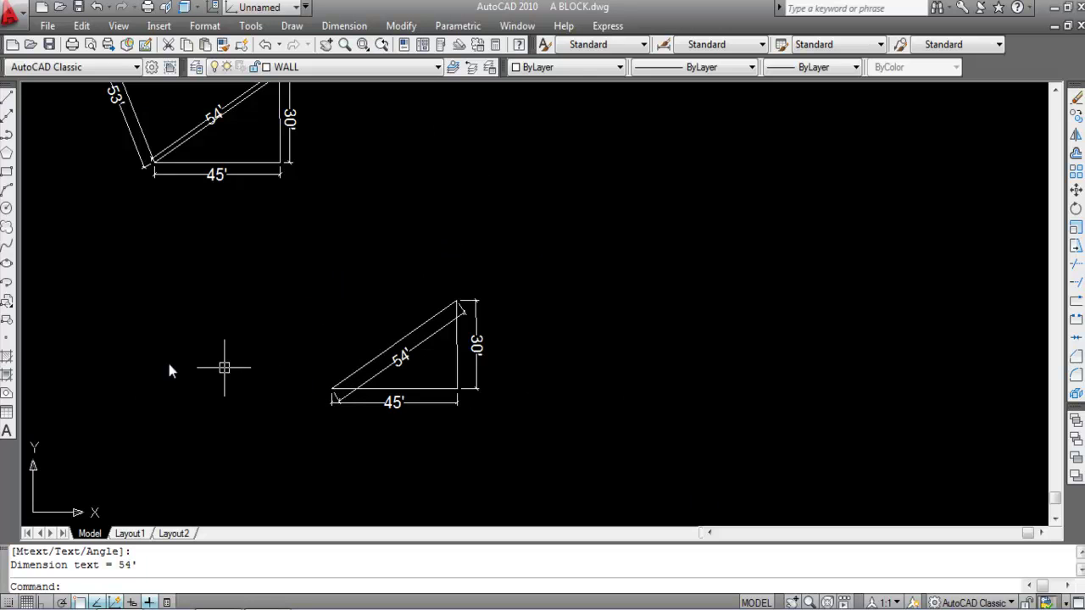
Draw a circle of radius 68' centred on the upper end of the triangle's right side
{"action": "left_click", "coordinate": [7, 208]}
{"action": "scroll", "coordinate": [460, 297], "scroll_direction": "up", "scroll_amount": 3}
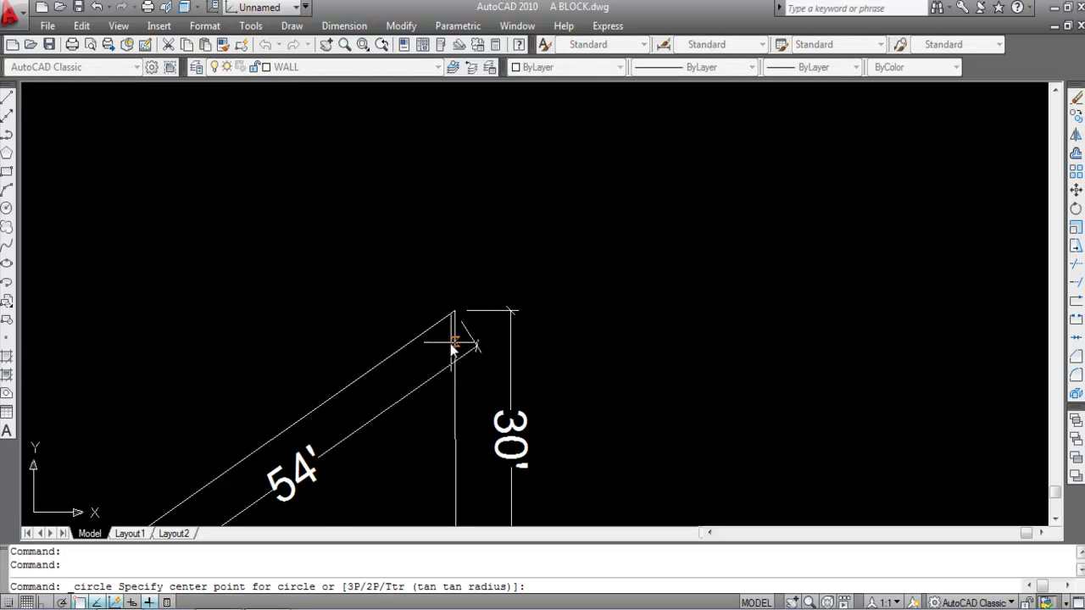
{"action": "left_click", "coordinate": [455, 312]}
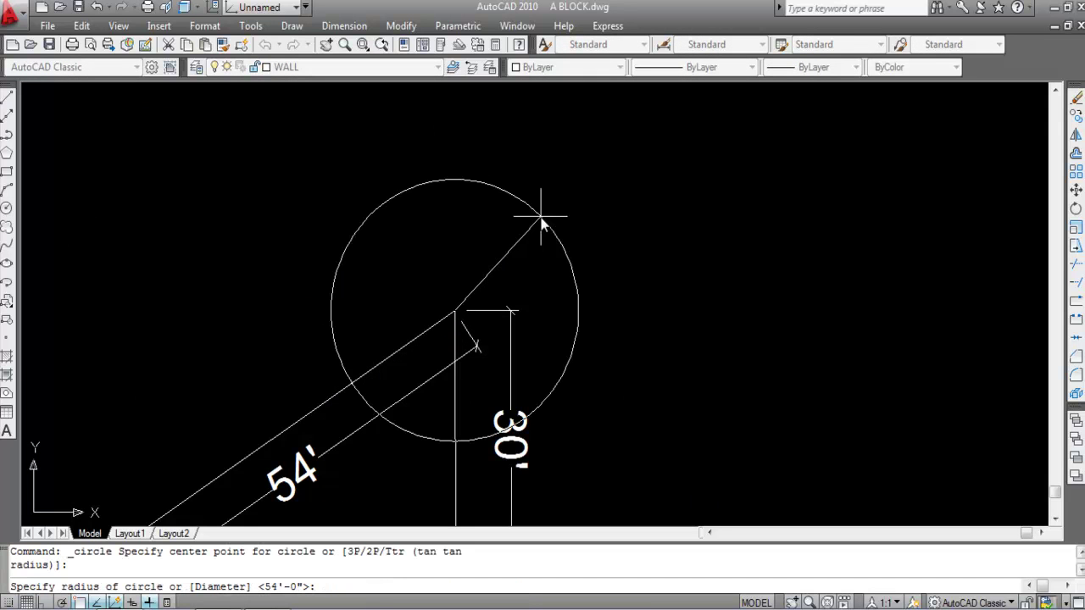
{"action": "scroll", "coordinate": [543, 222], "scroll_direction": "down", "scroll_amount": 5}
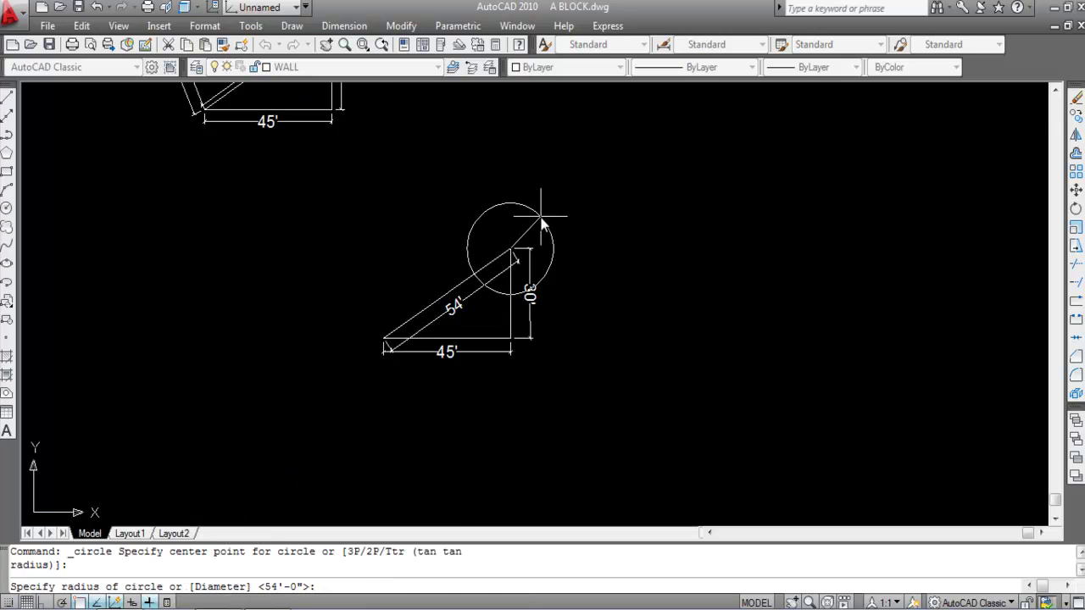
{"action": "scroll", "coordinate": [496, 168], "scroll_direction": "up", "scroll_amount": 1}
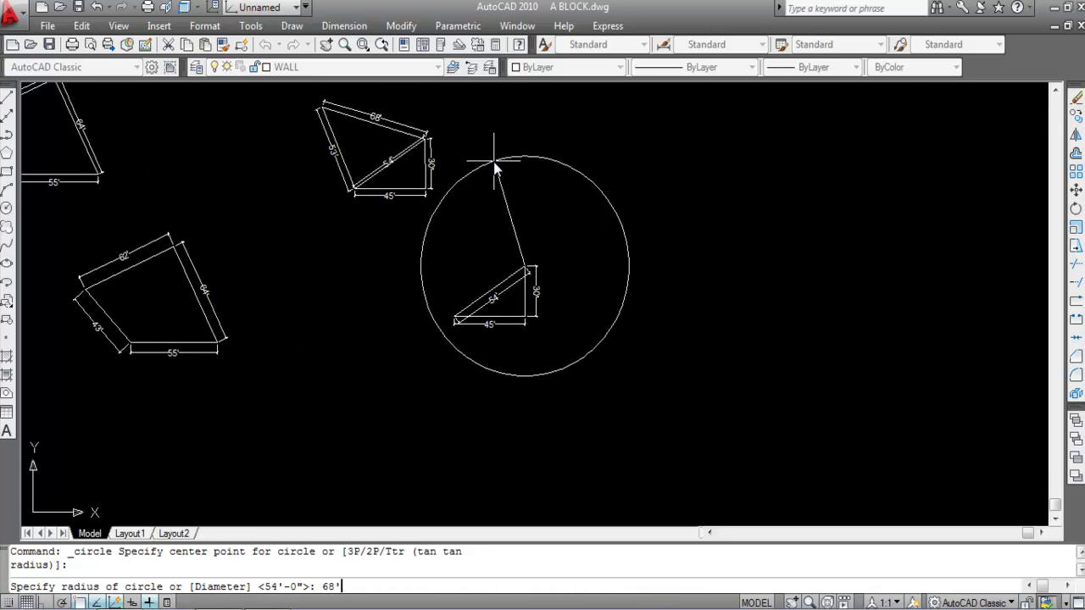
{"action": "key", "text": "Return"}
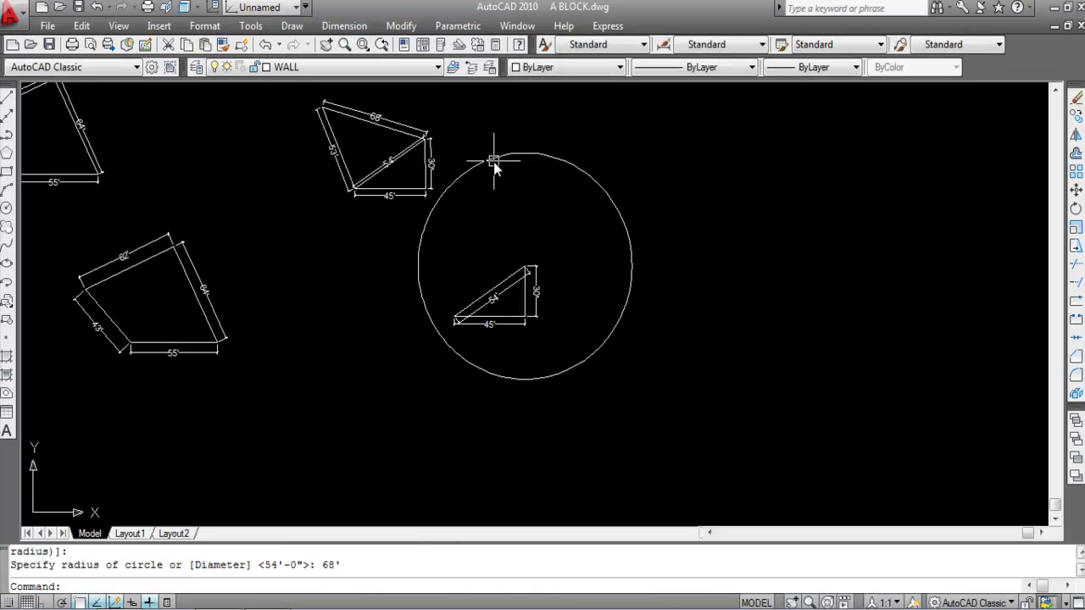
Draw a circle of radius 53' centred on the left end of the triangle's base line
{"action": "key", "text": "Return"}
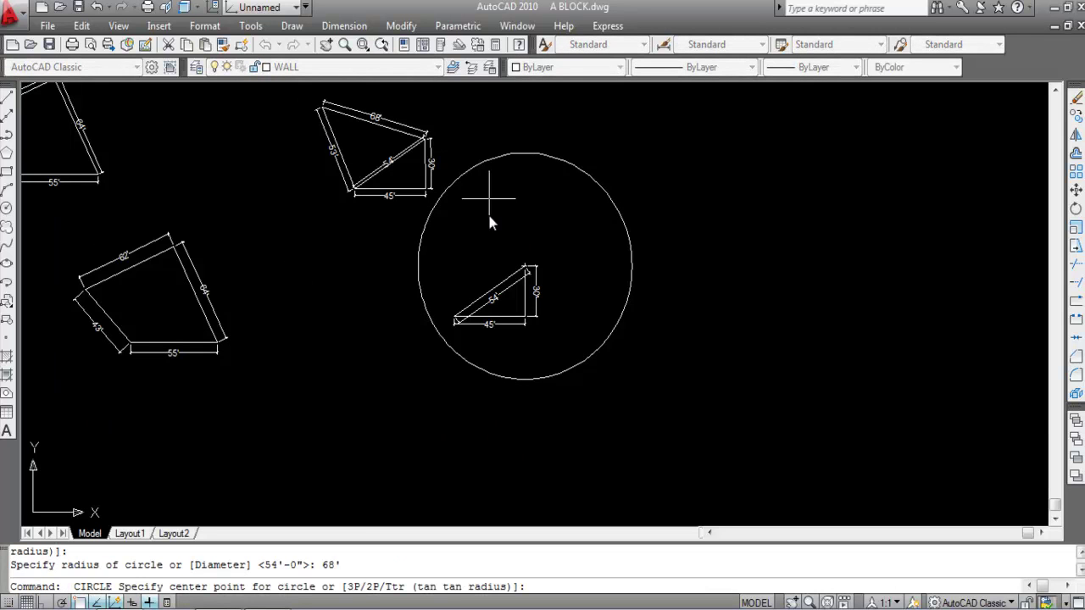
{"action": "scroll", "coordinate": [445, 335], "scroll_direction": "up", "scroll_amount": 2}
{"action": "scroll", "coordinate": [445, 338], "scroll_direction": "up", "scroll_amount": 4}
{"action": "left_click", "coordinate": [479, 262]}
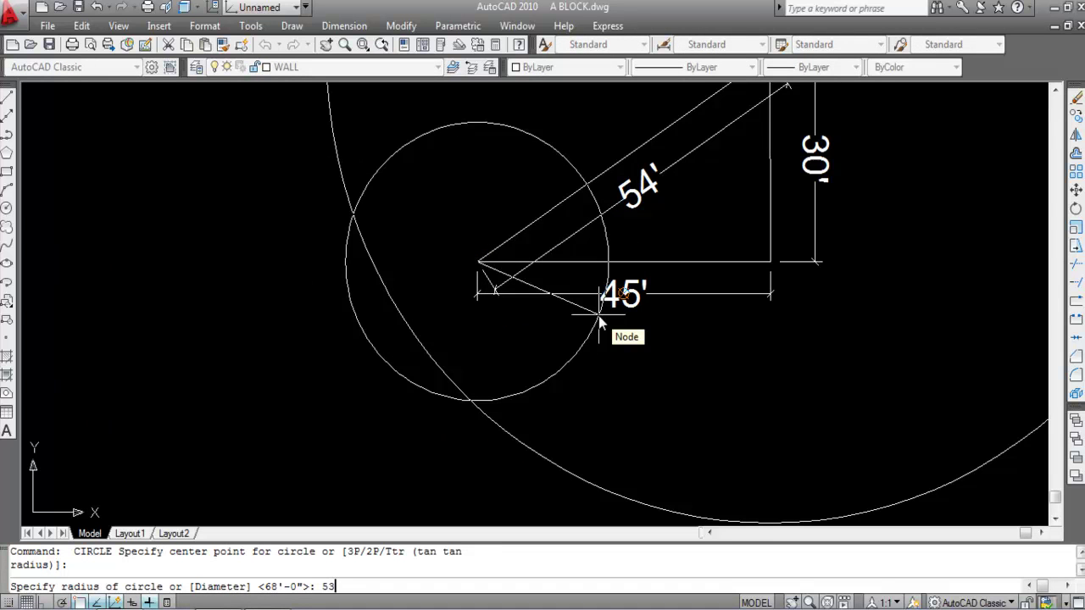
{"action": "type", "text": "53'"}
{"action": "key", "text": "Return"}
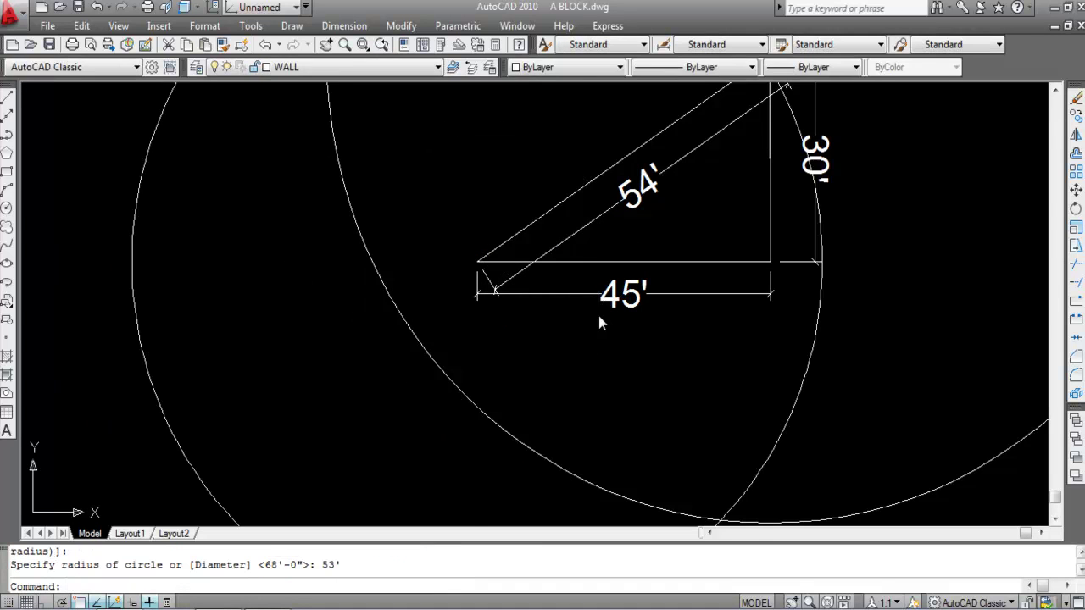
{"action": "scroll", "coordinate": [500, 412], "scroll_direction": "down", "scroll_amount": 3}
{"action": "scroll", "coordinate": [487, 289], "scroll_direction": "down", "scroll_amount": 2}
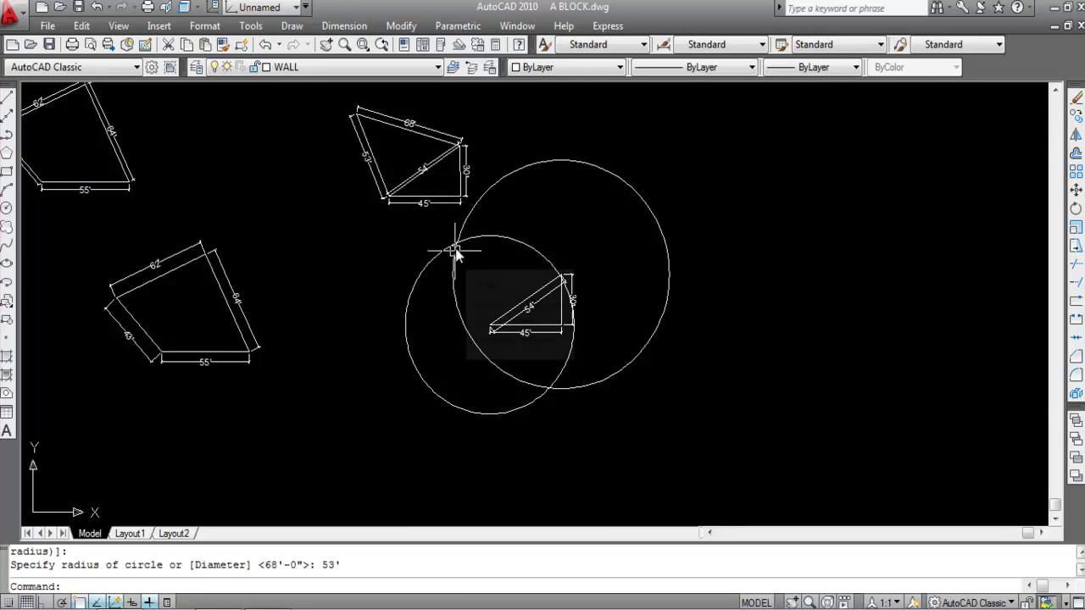
Draw a line from the circles' upper-left intersection to the triangle's top corner
{"action": "scroll", "coordinate": [553, 268], "scroll_direction": "up", "scroll_amount": 3}
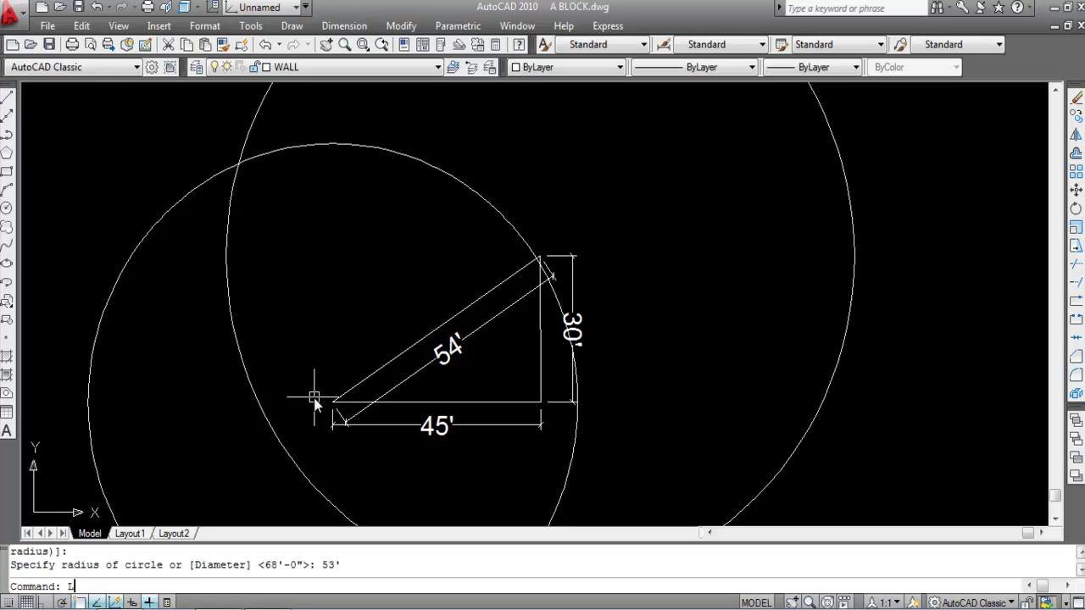
{"action": "key", "text": "Return"}
{"action": "left_click", "coordinate": [239, 163]}
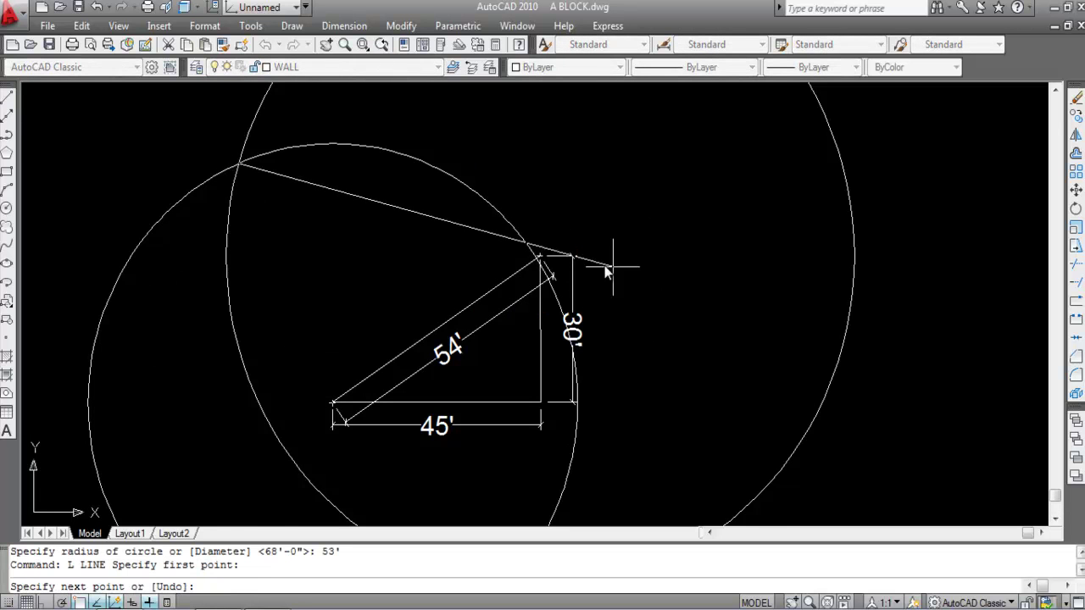
{"action": "scroll", "coordinate": [552, 257], "scroll_direction": "up", "scroll_amount": 8}
{"action": "left_click", "coordinate": [541, 254]}
{"action": "scroll", "coordinate": [554, 260], "scroll_direction": "down", "scroll_amount": 4}
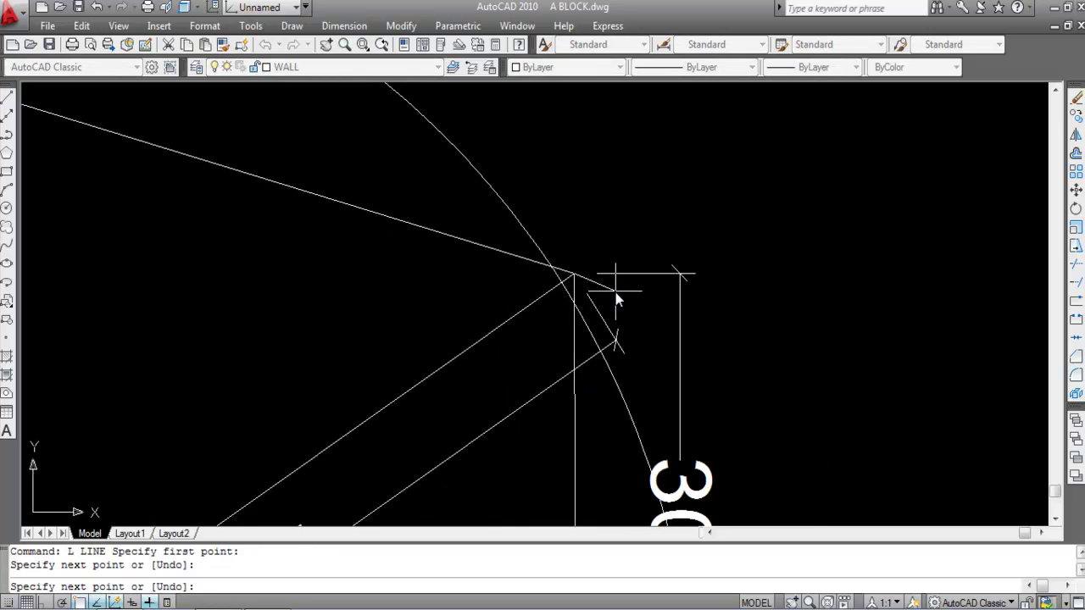
{"action": "scroll", "coordinate": [614, 299], "scroll_direction": "down", "scroll_amount": 4}
{"action": "key", "text": "Return"}
Erase the 68' and 53' radius construction circles
{"action": "left_click", "coordinate": [439, 201]}
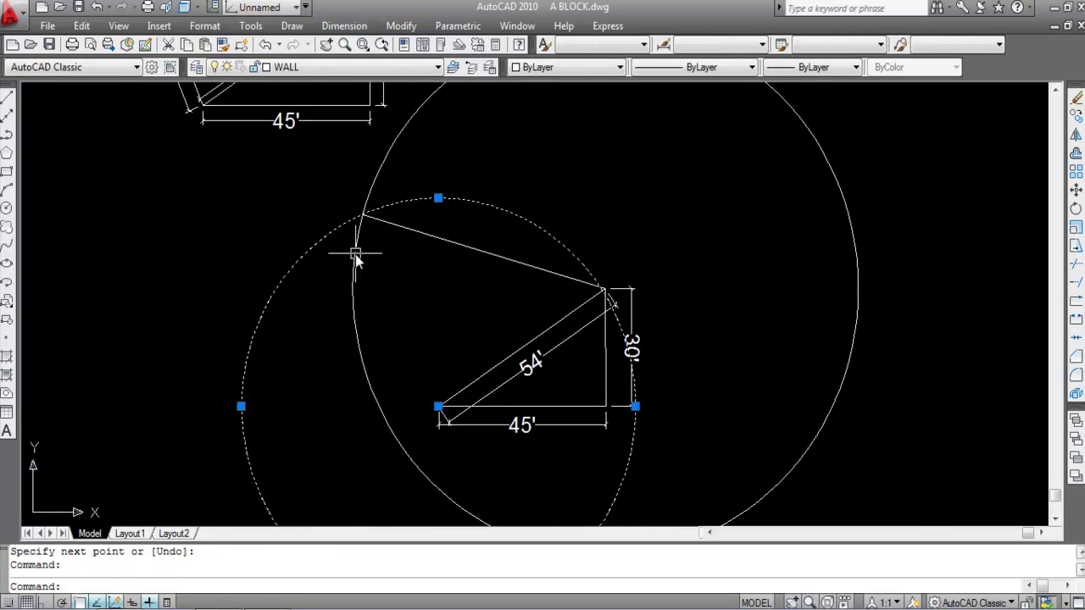
{"action": "left_click", "coordinate": [355, 254]}
{"action": "key", "text": "Delete"}
Draw the closing line from the upper side's free end to the base line's left end
{"action": "type", "text": "L"}
{"action": "key", "text": "Return"}
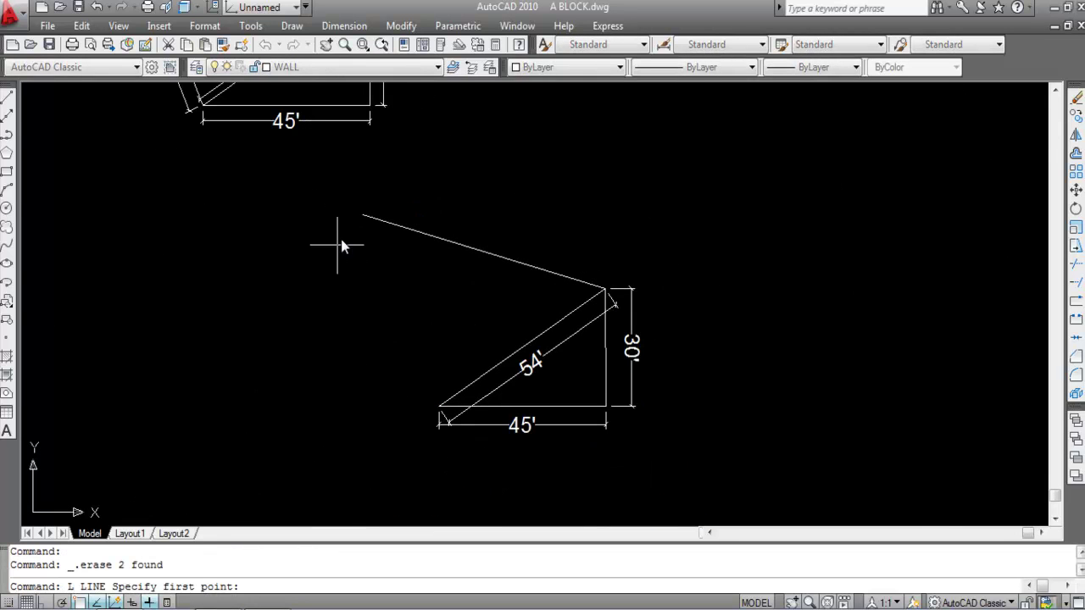
{"action": "left_click", "coordinate": [364, 217]}
{"action": "scroll", "coordinate": [439, 405], "scroll_direction": "up", "scroll_amount": 5}
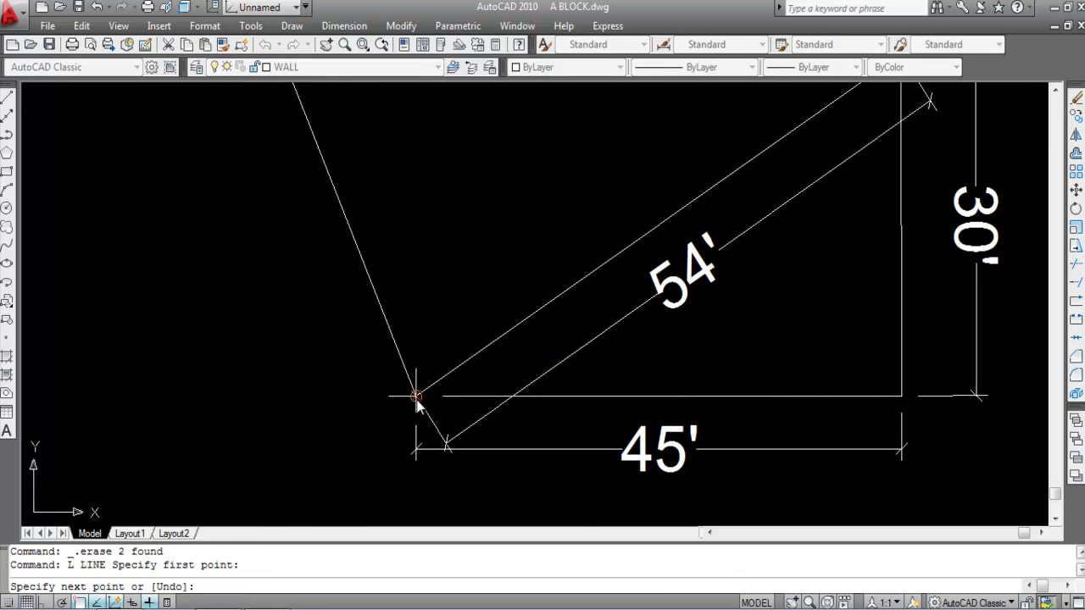
{"action": "left_click", "coordinate": [416, 396]}
{"action": "scroll", "coordinate": [363, 403], "scroll_direction": "down", "scroll_amount": 8}
{"action": "key", "text": "Escape"}
{"action": "scroll", "coordinate": [359, 353], "scroll_direction": "up", "scroll_amount": 2}
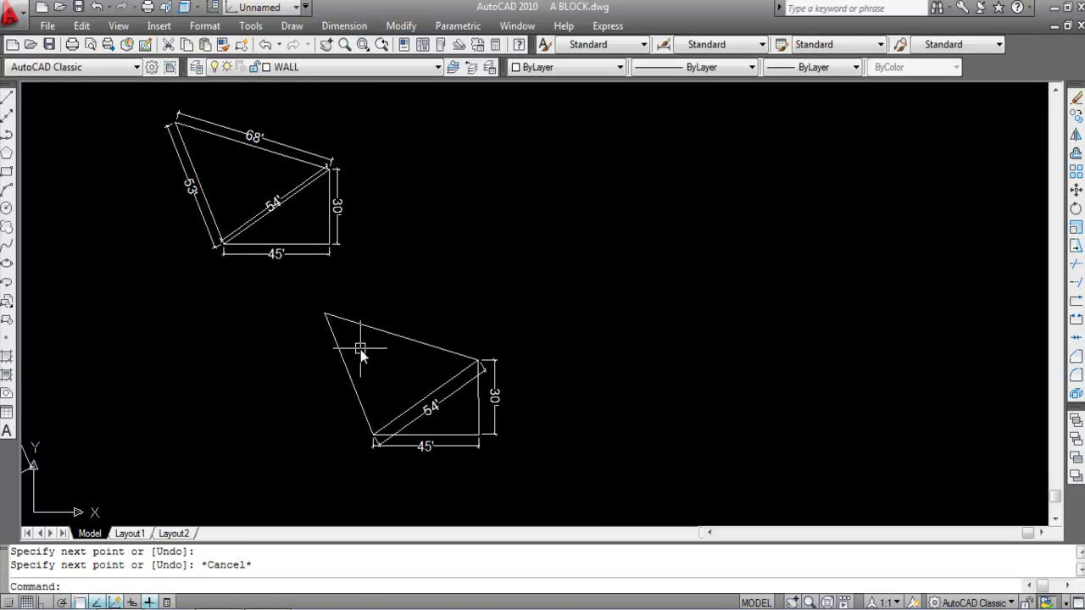
Add an aligned dimension above the new plot's sloping upper side
{"action": "left_click", "coordinate": [344, 26]}
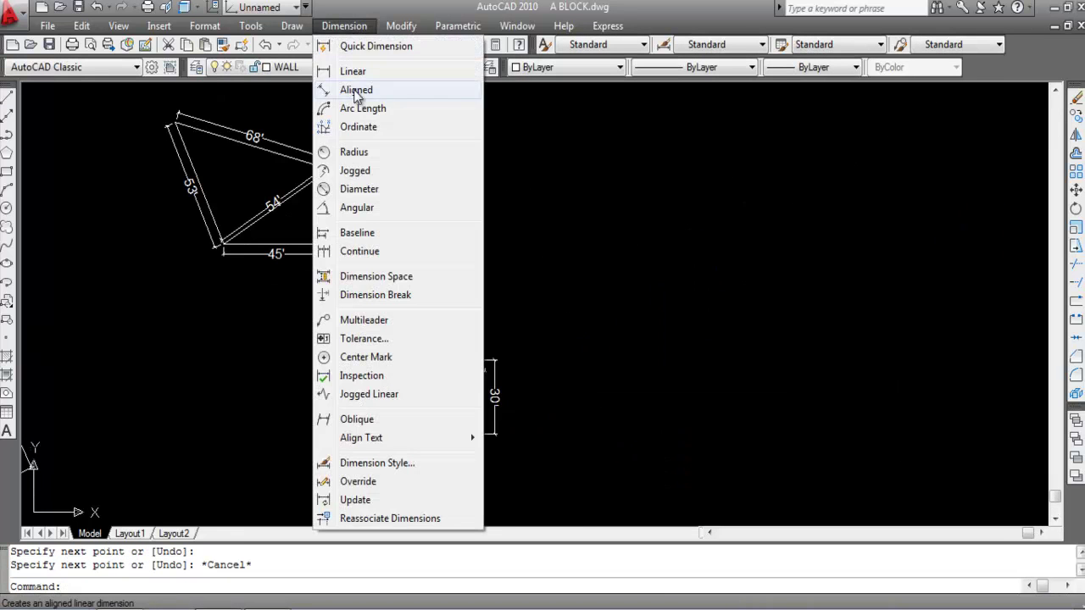
{"action": "left_click", "coordinate": [356, 90]}
{"action": "key", "text": "Return"}
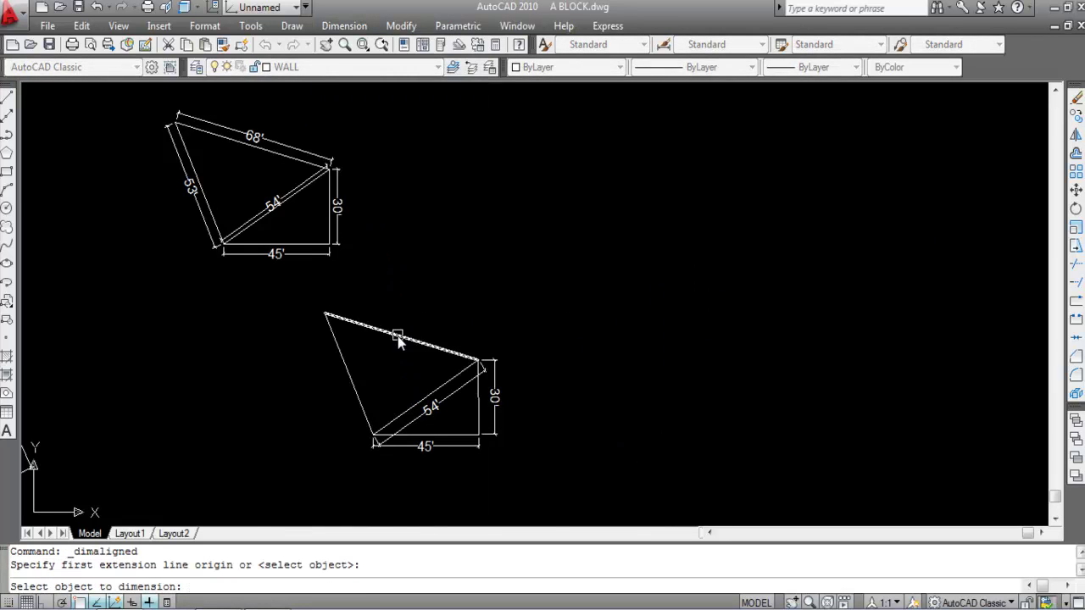
{"action": "left_click", "coordinate": [398, 338]}
{"action": "scroll", "coordinate": [403, 332], "scroll_direction": "up", "scroll_amount": 4}
{"action": "left_click", "coordinate": [405, 326]}
{"action": "scroll", "coordinate": [473, 339], "scroll_direction": "down", "scroll_amount": 4}
Add an aligned dimension outside the new plot's left side
{"action": "key", "text": "Return"}
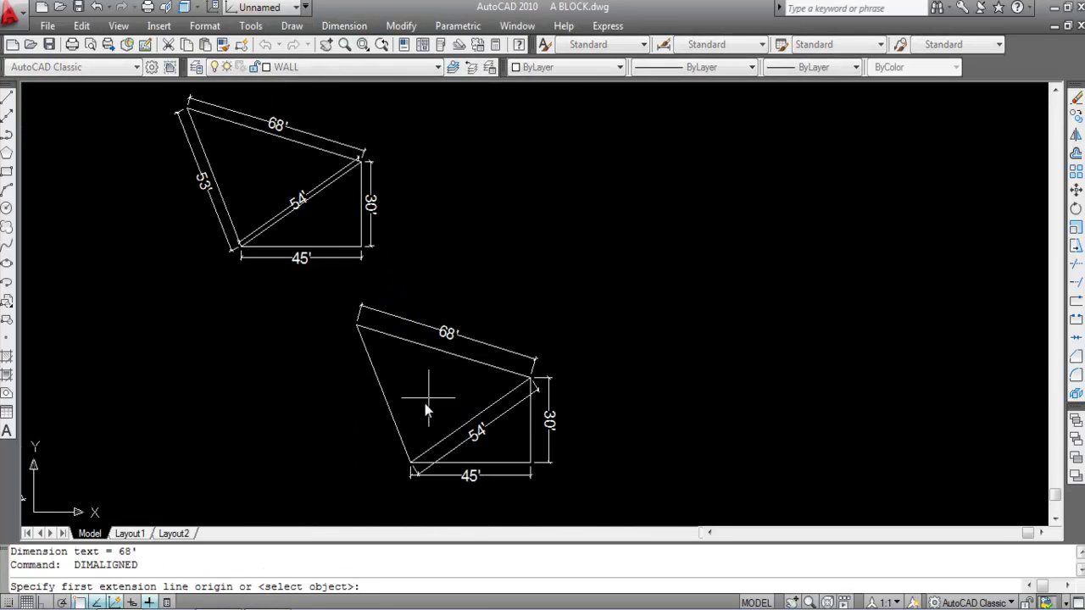
{"action": "key", "text": "Return"}
{"action": "left_click", "coordinate": [384, 407]}
{"action": "left_click", "coordinate": [371, 411]}
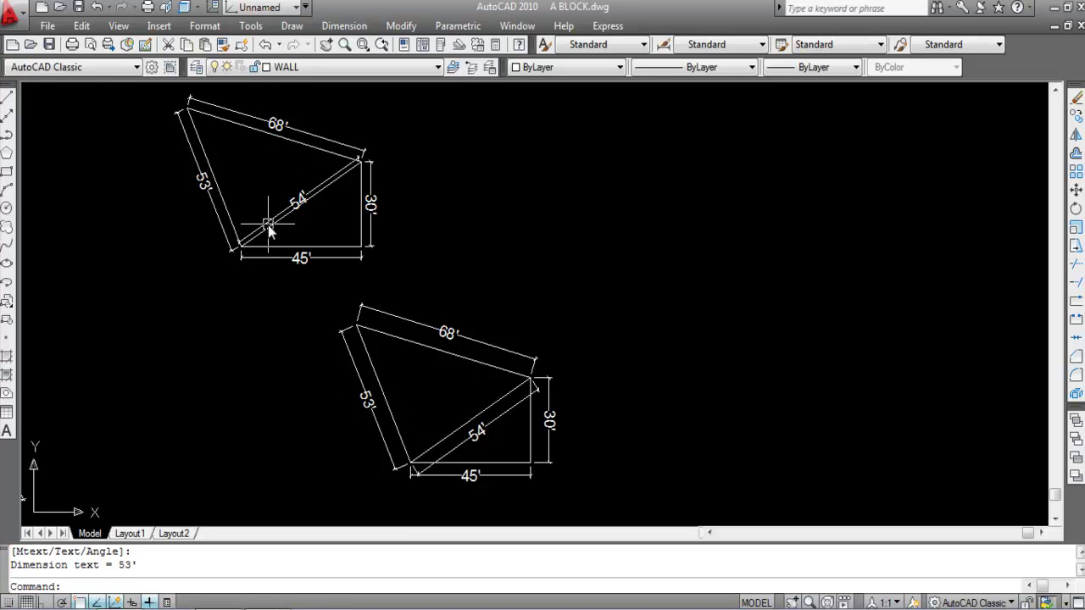
Review all the redrawn plots and compare them with their reference plots
{"action": "scroll", "coordinate": [455, 310], "scroll_direction": "down", "scroll_amount": 2}
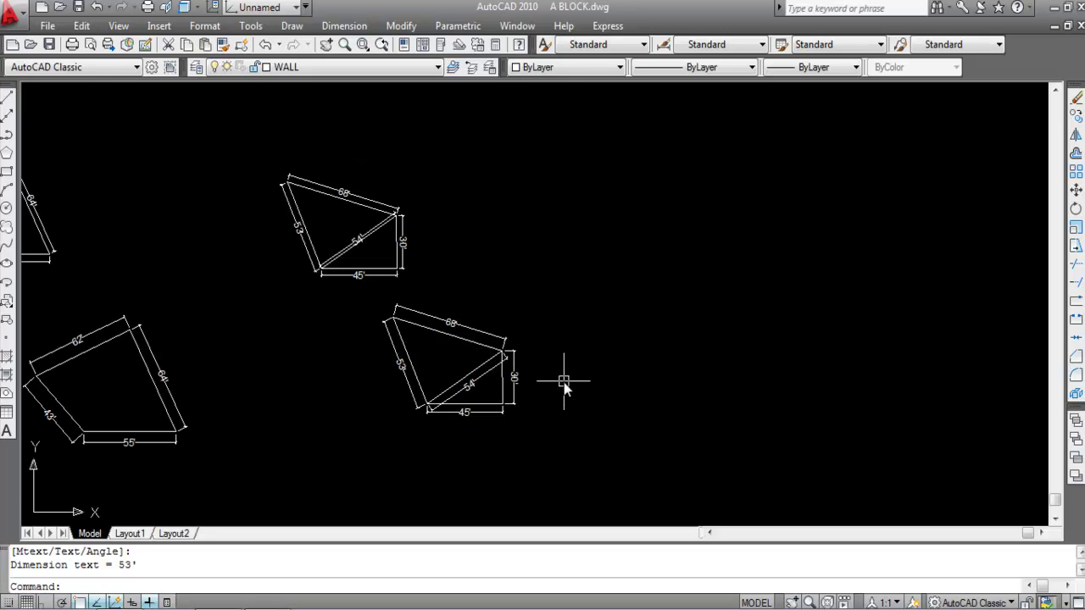
{"action": "scroll", "coordinate": [564, 383], "scroll_direction": "down", "scroll_amount": 2}
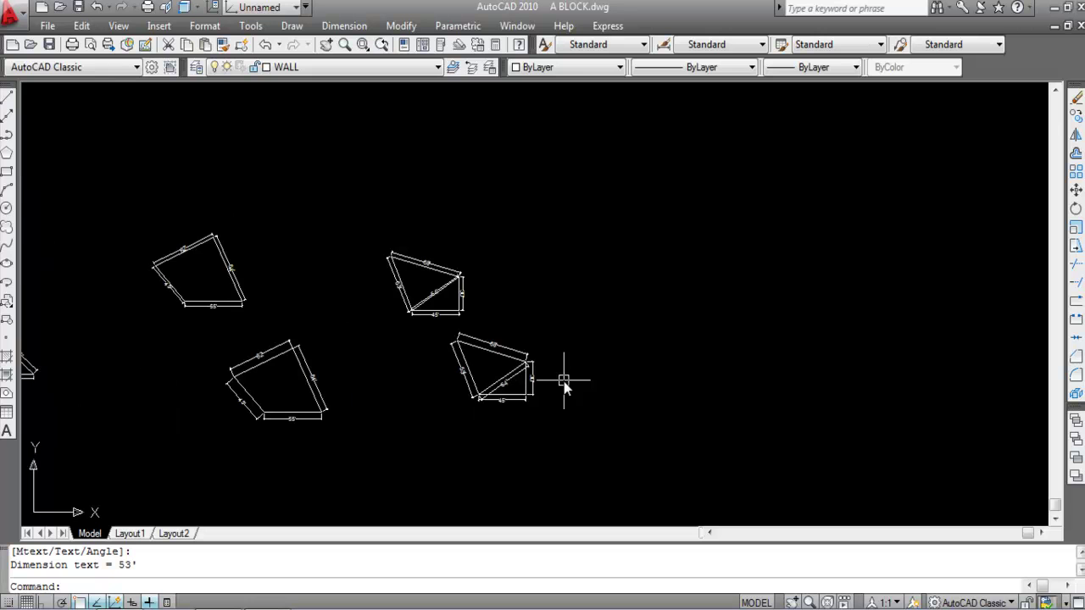
{"action": "scroll", "coordinate": [563, 382], "scroll_direction": "down", "scroll_amount": 3}
{"action": "scroll", "coordinate": [254, 331], "scroll_direction": "up", "scroll_amount": 10}
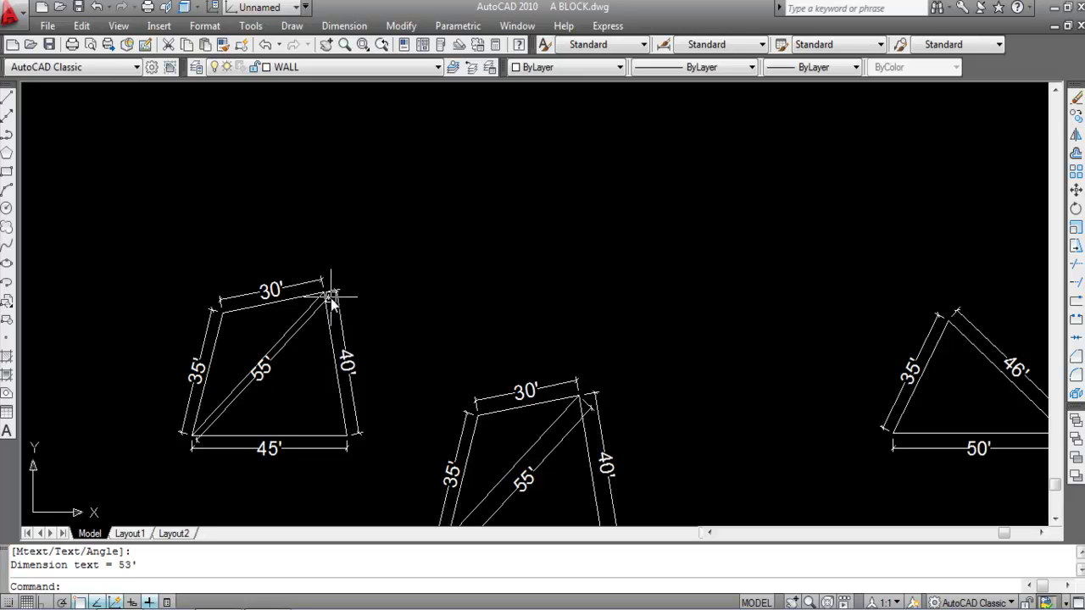
{"action": "scroll", "coordinate": [276, 230], "scroll_direction": "down", "scroll_amount": 4}
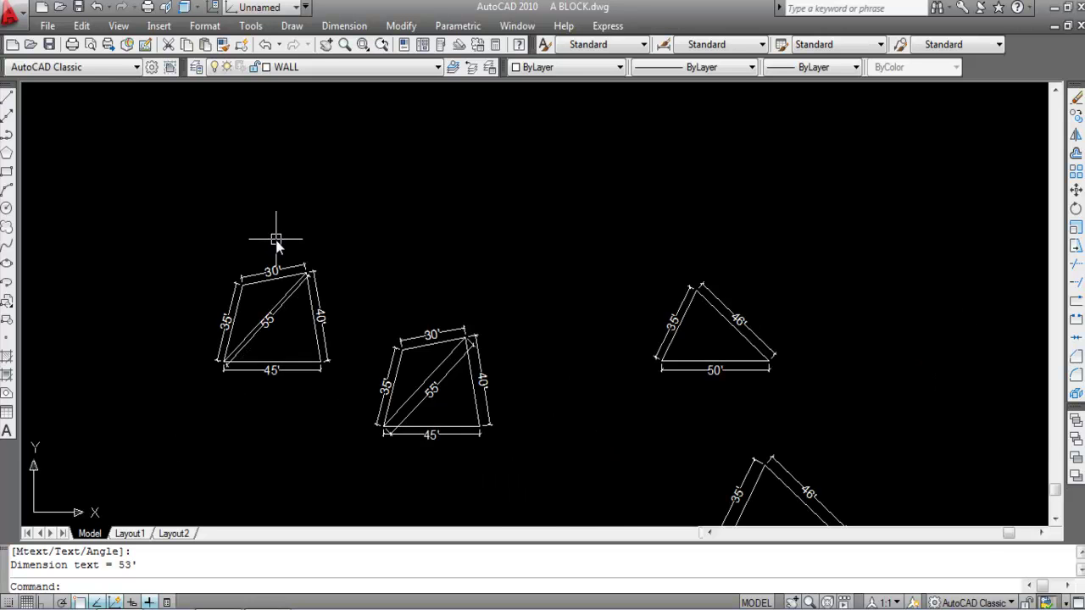
{"action": "scroll", "coordinate": [728, 298], "scroll_direction": "up", "scroll_amount": 6}
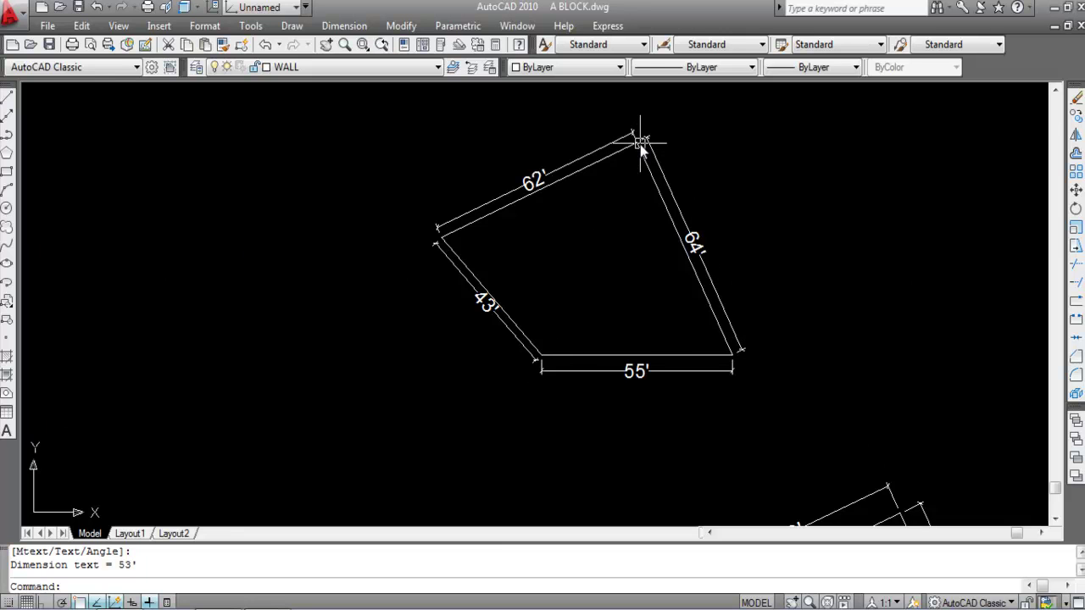
Save the drawing with all the redrawn plots
{"action": "mouse_move", "coordinate": [698, 278]}
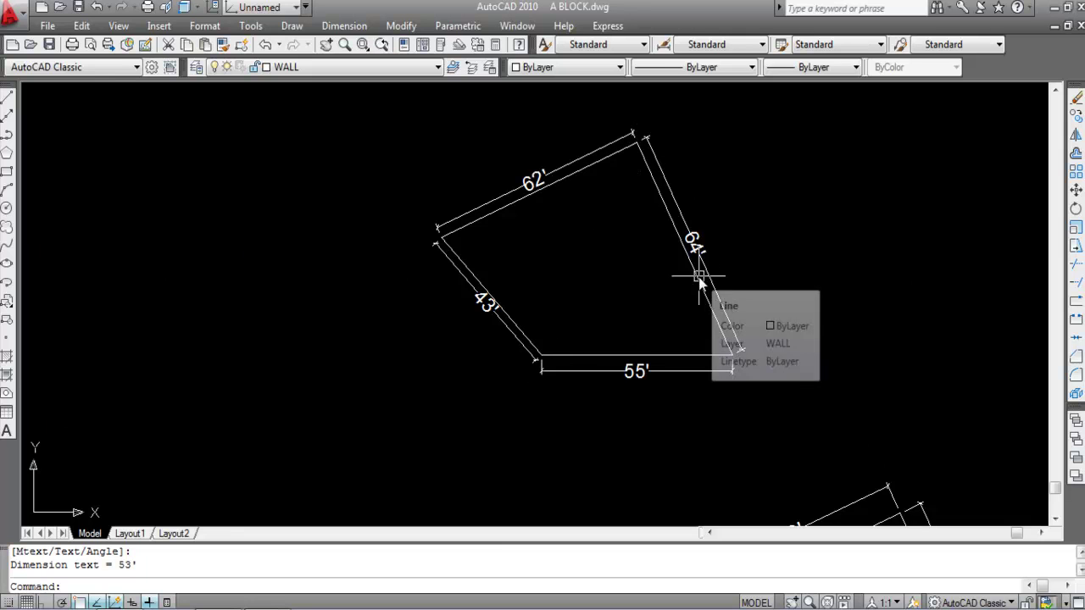
{"action": "scroll", "coordinate": [368, 249], "scroll_direction": "down", "scroll_amount": 6}
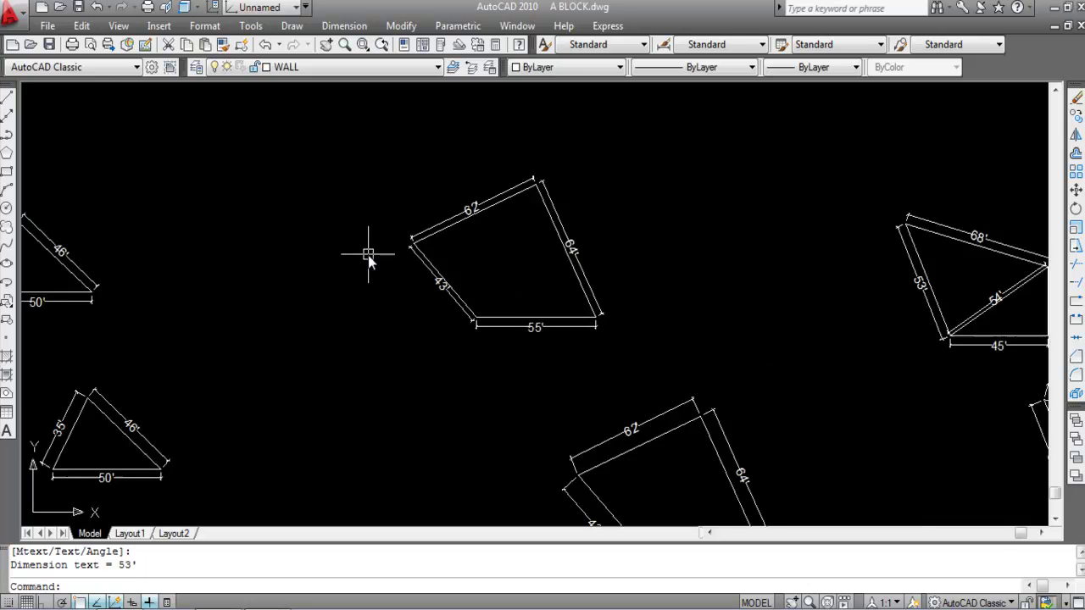
{"action": "scroll", "coordinate": [438, 314], "scroll_direction": "down", "scroll_amount": 2}
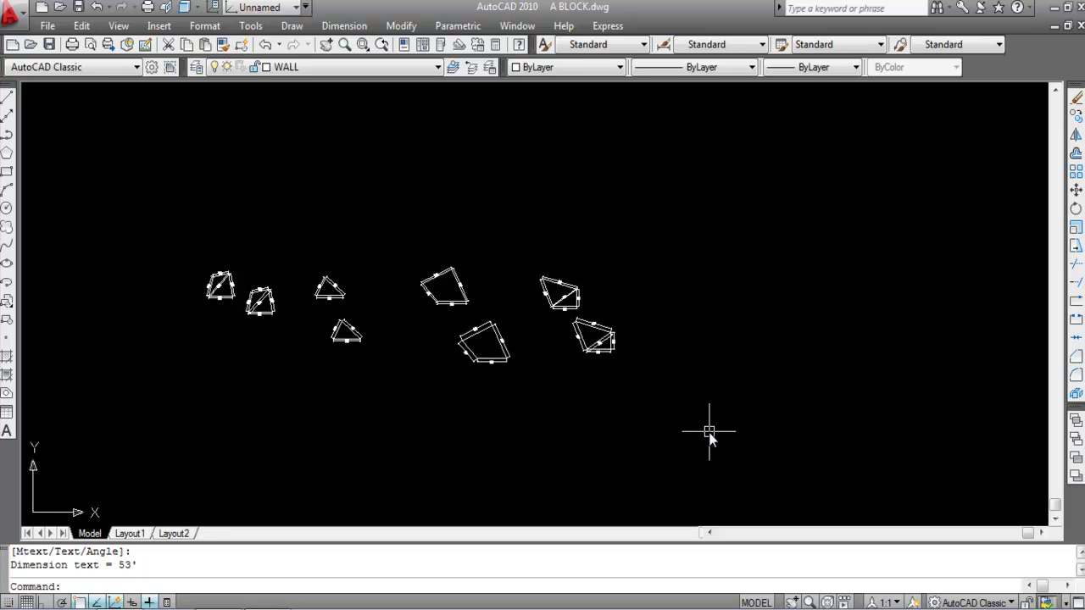
{"action": "key", "text": "ctrl+s"}
Overlay a preview copy of the redrawn 45', 30', 68', 53' plot on its reference plot to compare them, without placing it
{"action": "scroll", "coordinate": [594, 424], "scroll_direction": "up", "scroll_amount": 3}
{"action": "scroll", "coordinate": [738, 365], "scroll_direction": "up", "scroll_amount": 3}
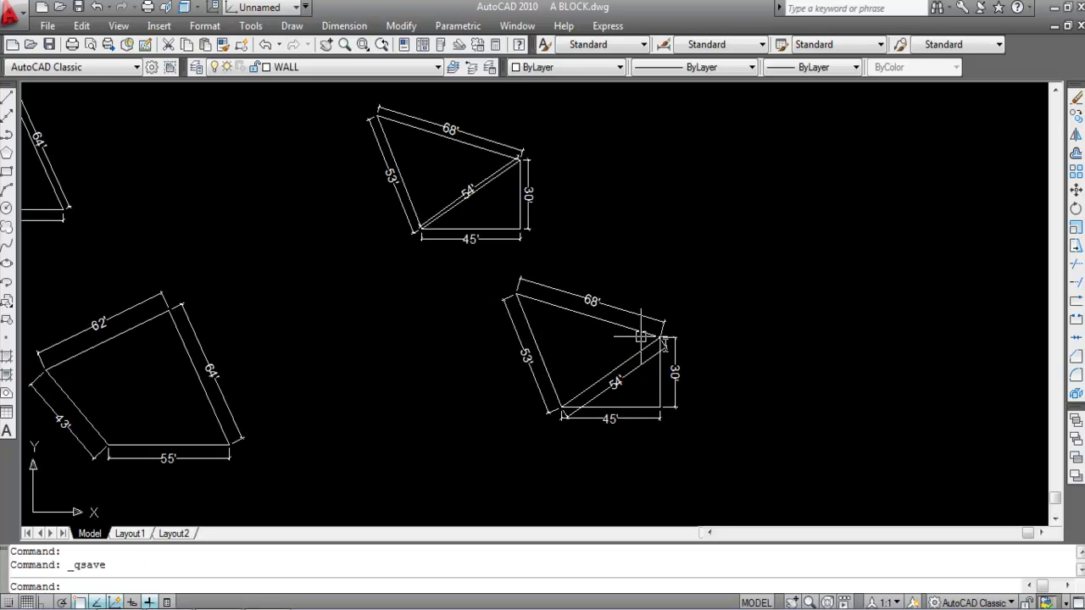
{"action": "scroll", "coordinate": [721, 381], "scroll_direction": "down", "scroll_amount": 2}
{"action": "left_click", "coordinate": [741, 453]}
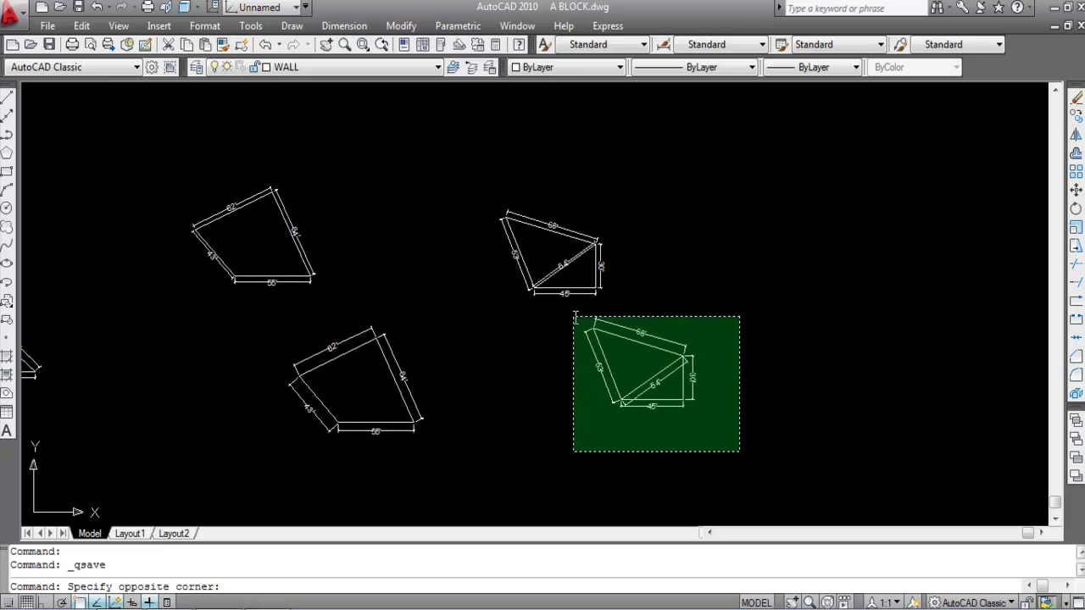
{"action": "left_click", "coordinate": [584, 317]}
{"action": "type", "text": "CO"}
{"action": "key", "text": "Return"}
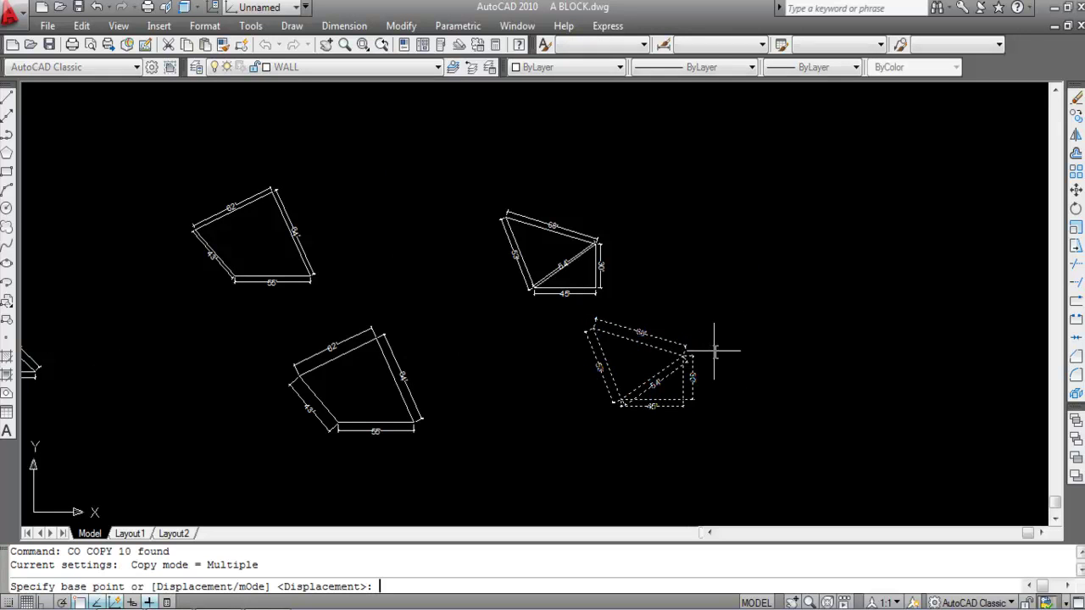
{"action": "scroll", "coordinate": [707, 365], "scroll_direction": "up", "scroll_amount": 6}
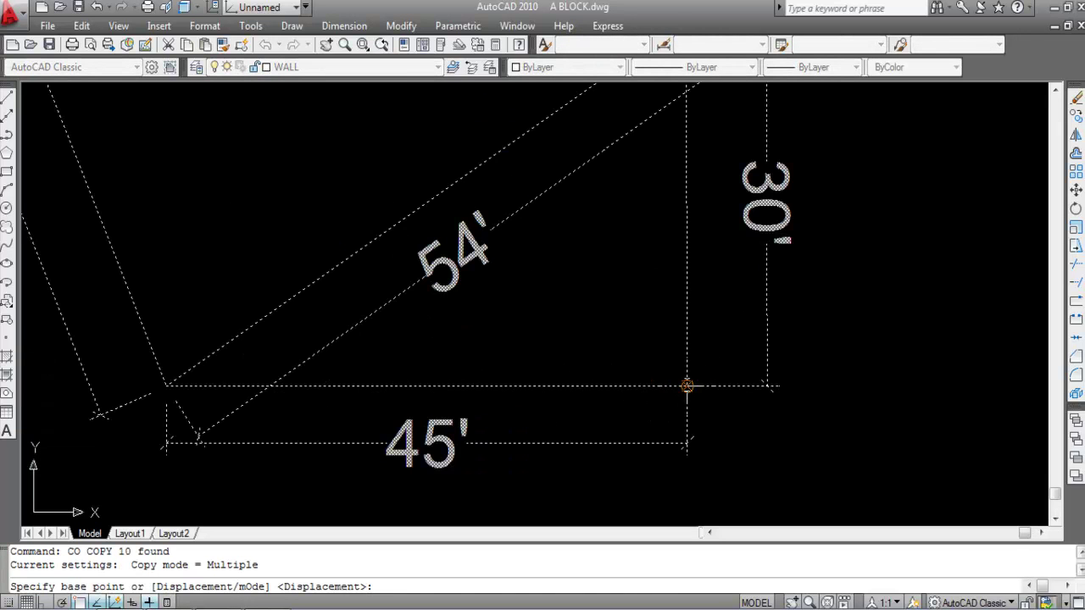
{"action": "left_click", "coordinate": [686, 386]}
{"action": "scroll", "coordinate": [729, 381], "scroll_direction": "down", "scroll_amount": 8}
{"action": "scroll", "coordinate": [720, 235], "scroll_direction": "up", "scroll_amount": 5}
{"action": "scroll", "coordinate": [657, 382], "scroll_direction": "up", "scroll_amount": 4}
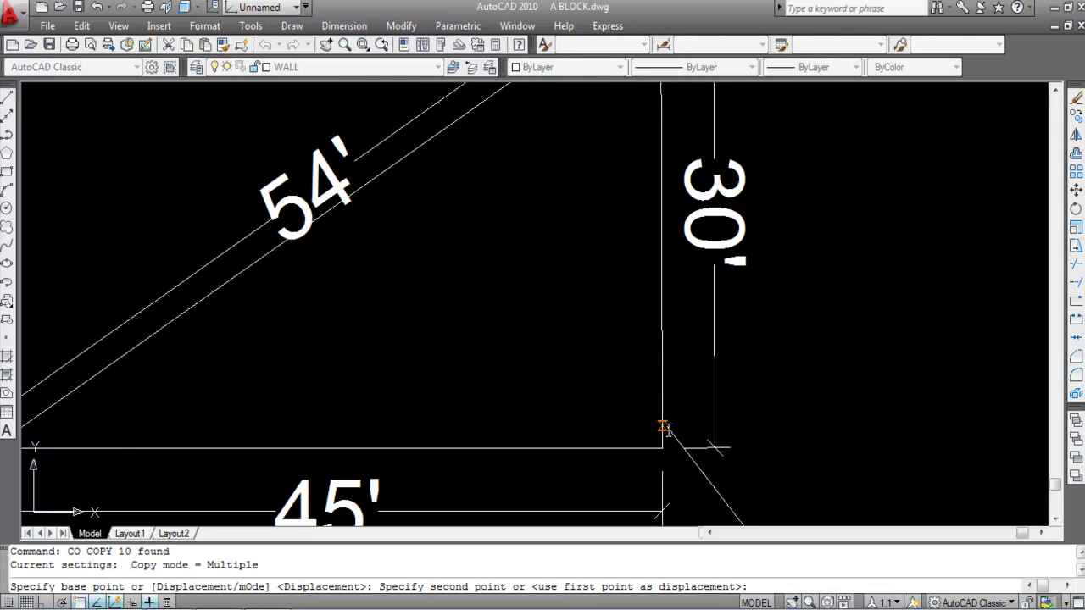
{"action": "scroll", "coordinate": [663, 446], "scroll_direction": "down", "scroll_amount": 4}
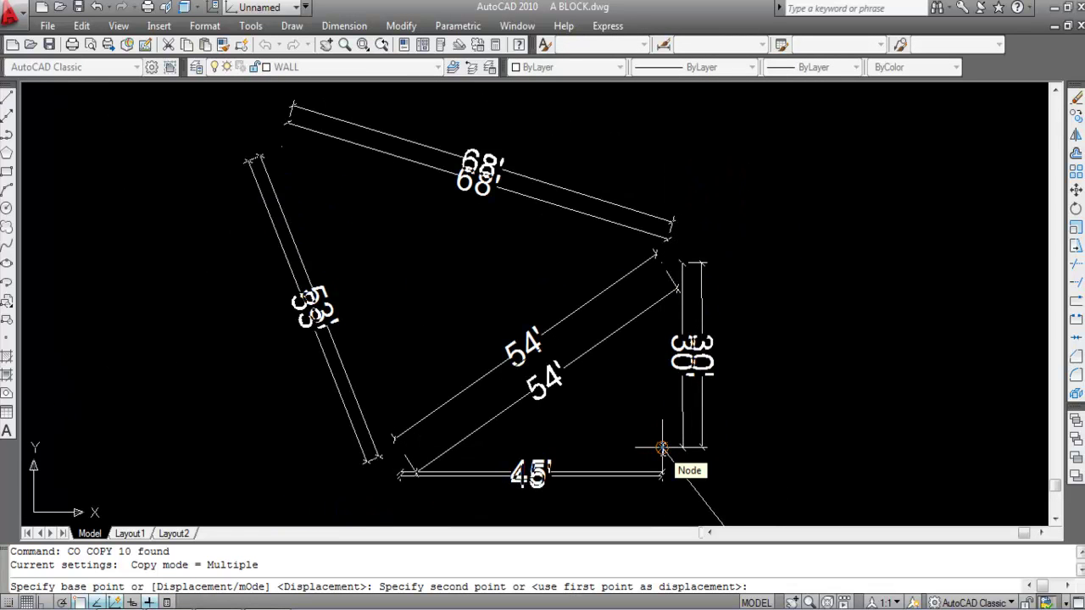
{"action": "key", "text": "Escape"}
{"action": "scroll", "coordinate": [670, 407], "scroll_direction": "down", "scroll_amount": 6}
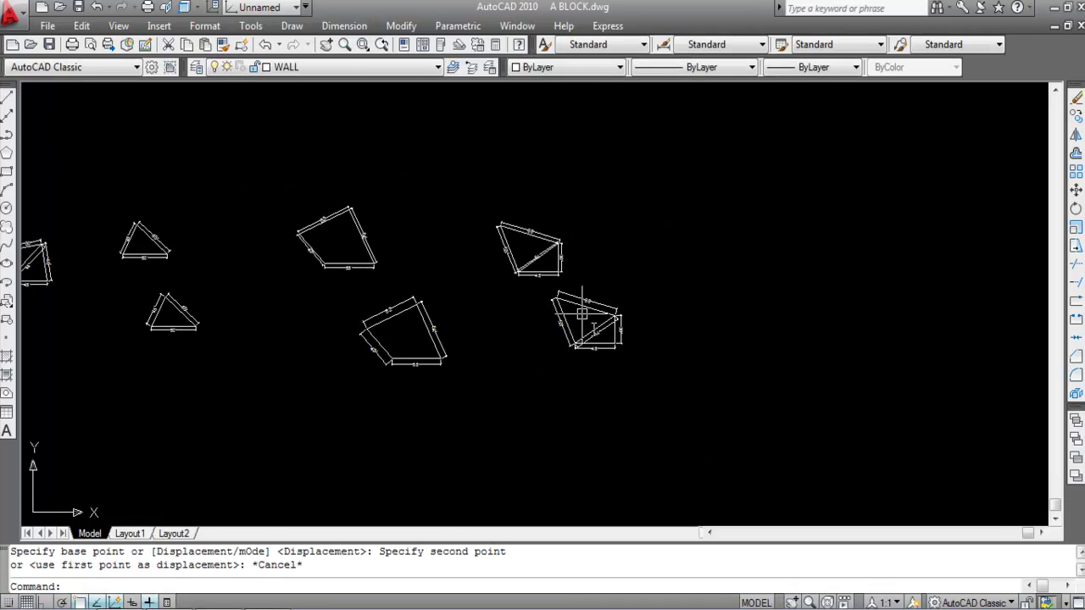
Examine the 45', 40', 30', 35' plot with its 55' diagonal and the redrawn 50', 46', 35' triangle
{"action": "scroll", "coordinate": [694, 357], "scroll_direction": "down", "scroll_amount": 2}
{"action": "scroll", "coordinate": [416, 318], "scroll_direction": "up", "scroll_amount": 8}
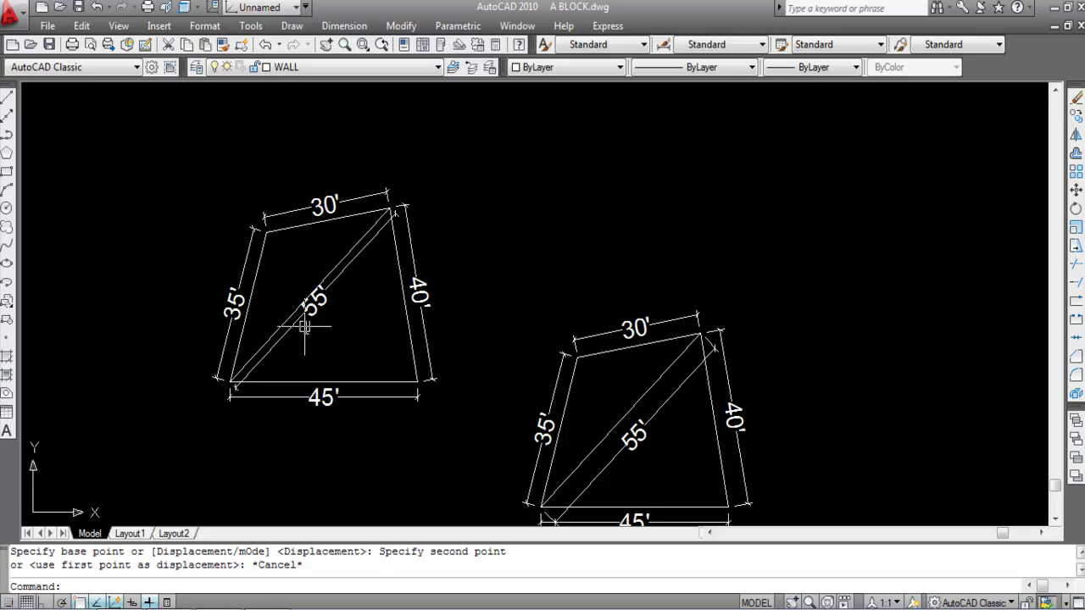
{"action": "scroll", "coordinate": [393, 201], "scroll_direction": "up", "scroll_amount": 2}
{"action": "scroll", "coordinate": [393, 201], "scroll_direction": "up", "scroll_amount": 2}
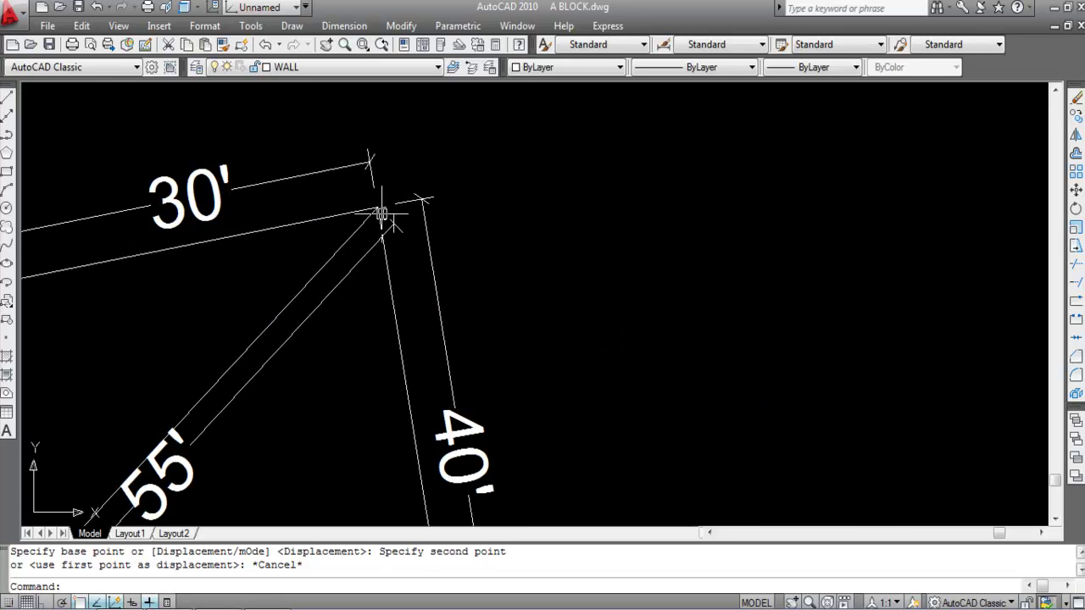
{"action": "scroll", "coordinate": [432, 184], "scroll_direction": "down", "scroll_amount": 3}
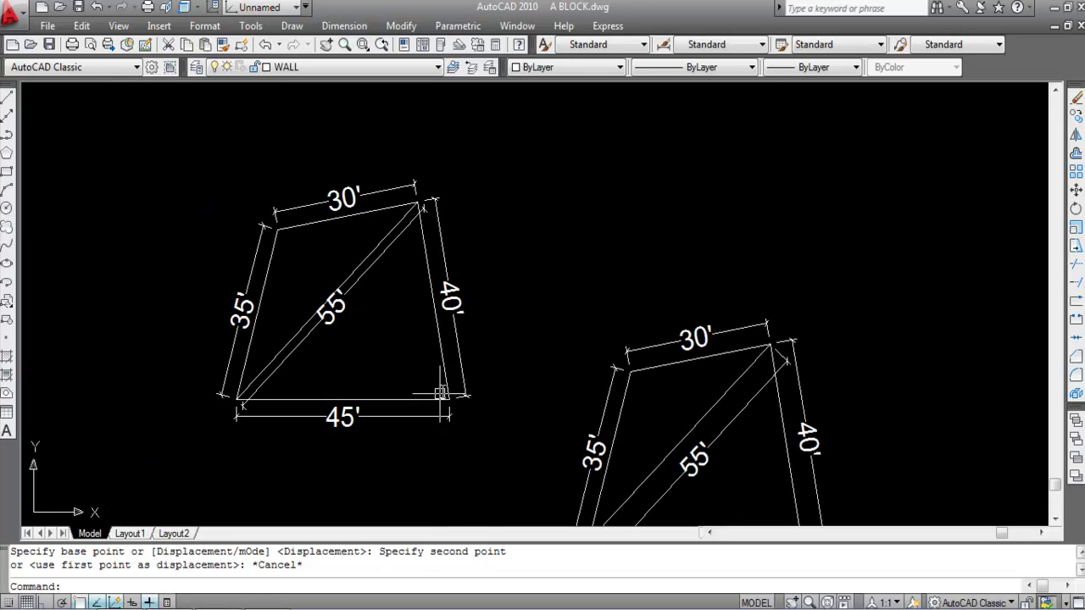
{"action": "scroll", "coordinate": [228, 394], "scroll_direction": "up", "scroll_amount": 2}
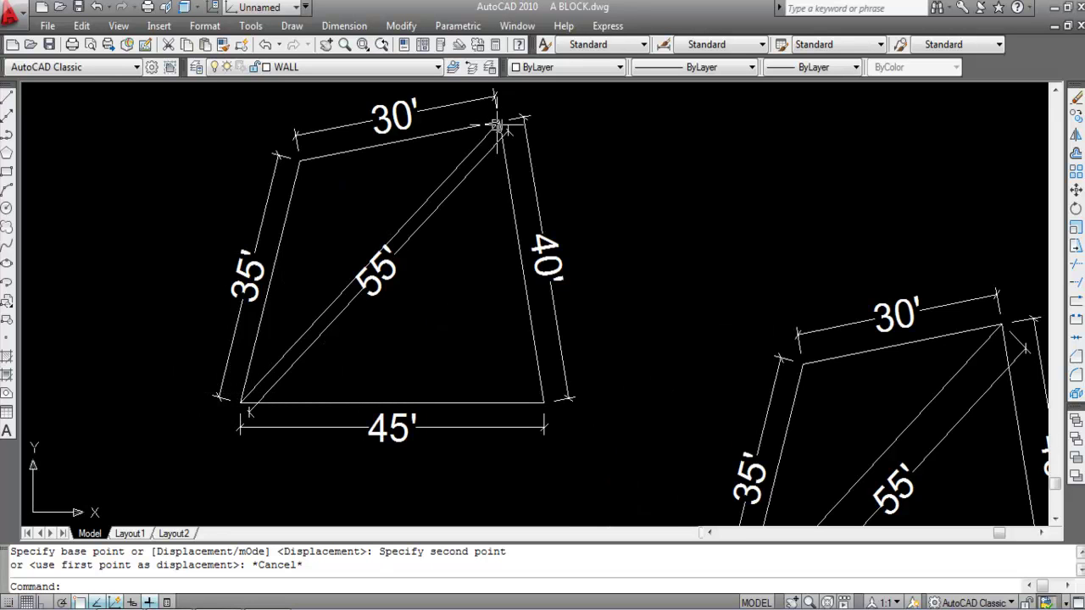
{"action": "scroll", "coordinate": [243, 212], "scroll_direction": "down", "scroll_amount": 6}
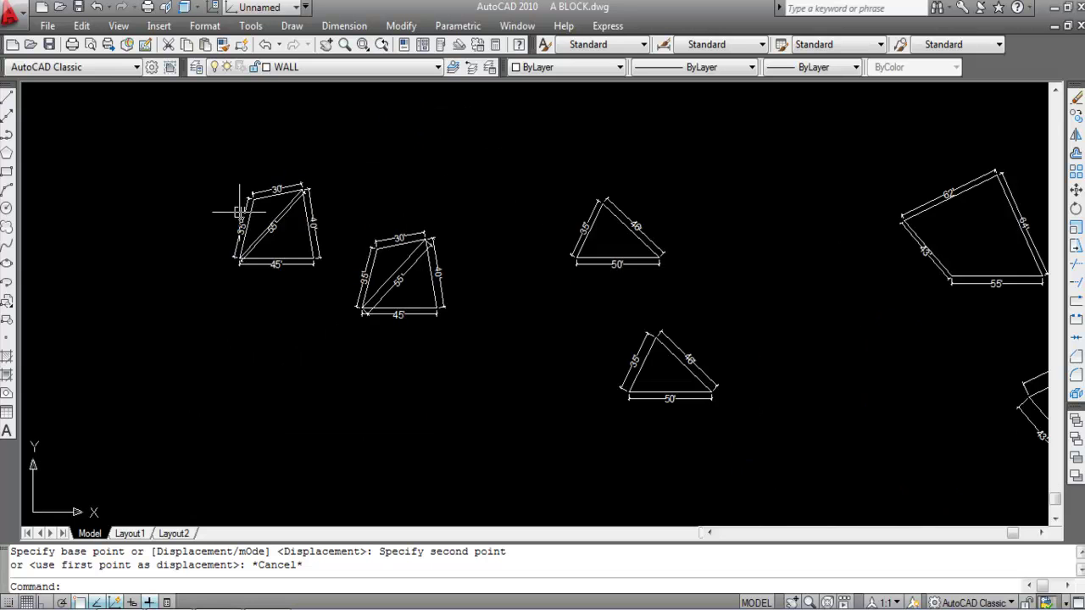
{"action": "scroll", "coordinate": [379, 297], "scroll_direction": "down", "scroll_amount": 2}
{"action": "scroll", "coordinate": [582, 351], "scroll_direction": "up", "scroll_amount": 5}
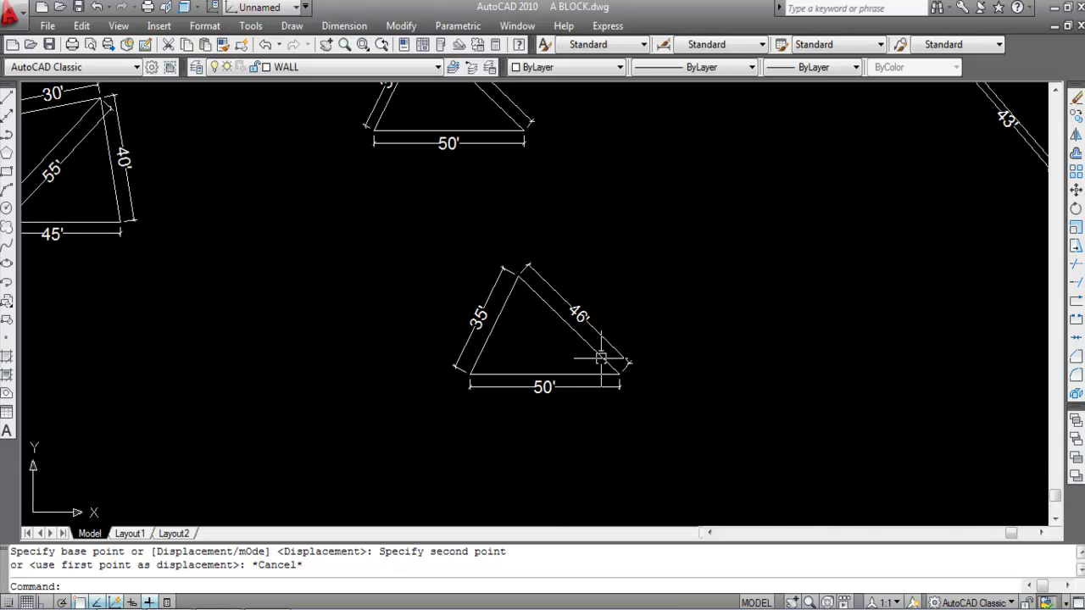
{"action": "scroll", "coordinate": [580, 343], "scroll_direction": "up", "scroll_amount": 1}
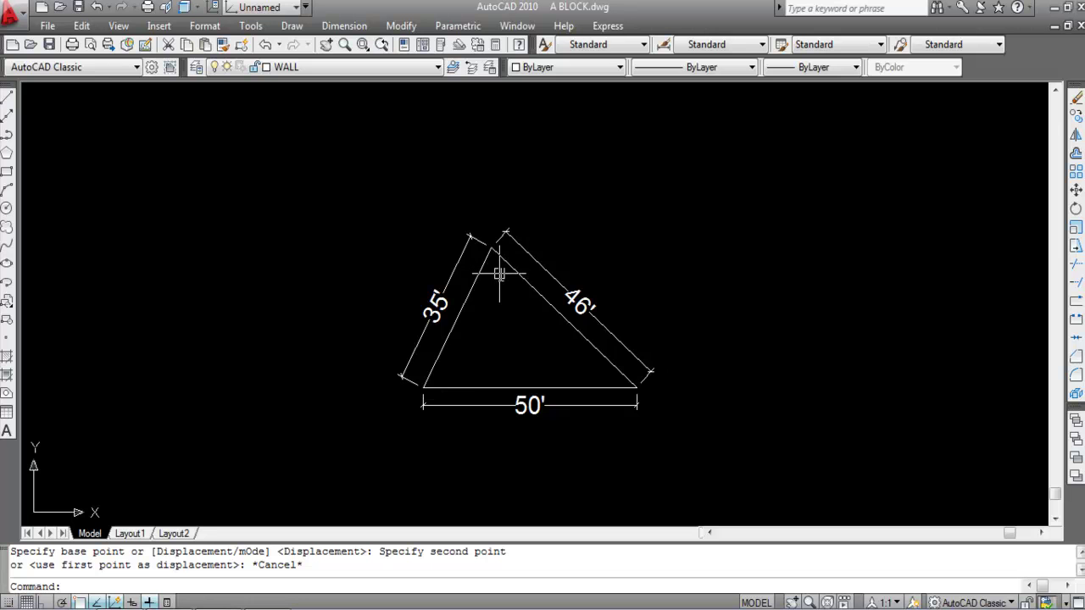
{"action": "scroll", "coordinate": [375, 249], "scroll_direction": "down", "scroll_amount": 5}
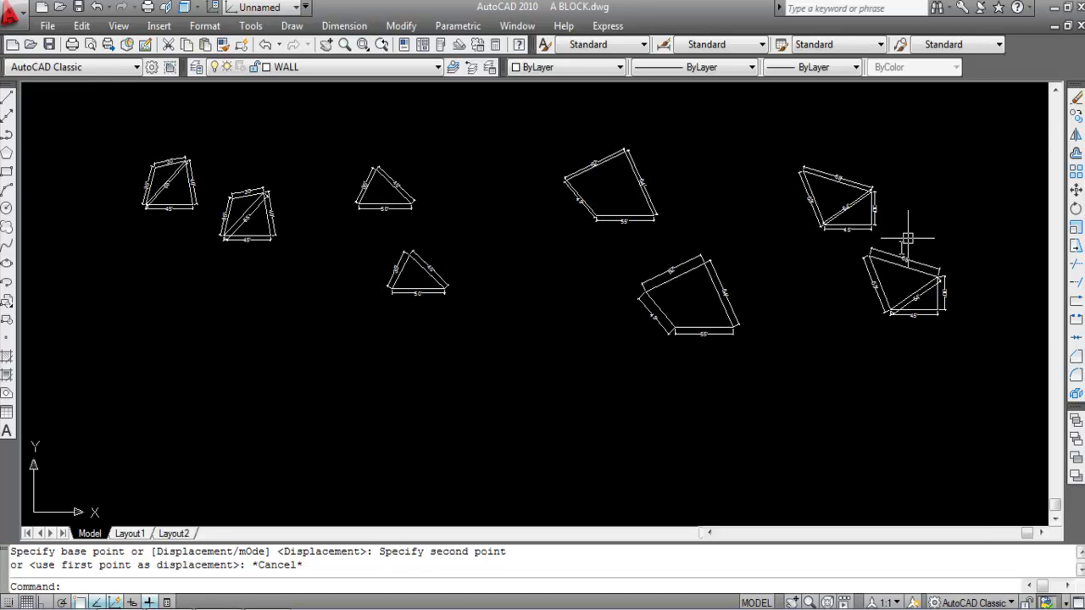
Examine the redrawn 55', 64', 62', 43' plot and the 45', 30', 68', 53' plot with its 54' diagonal
{"action": "scroll", "coordinate": [746, 290], "scroll_direction": "up", "scroll_amount": 6}
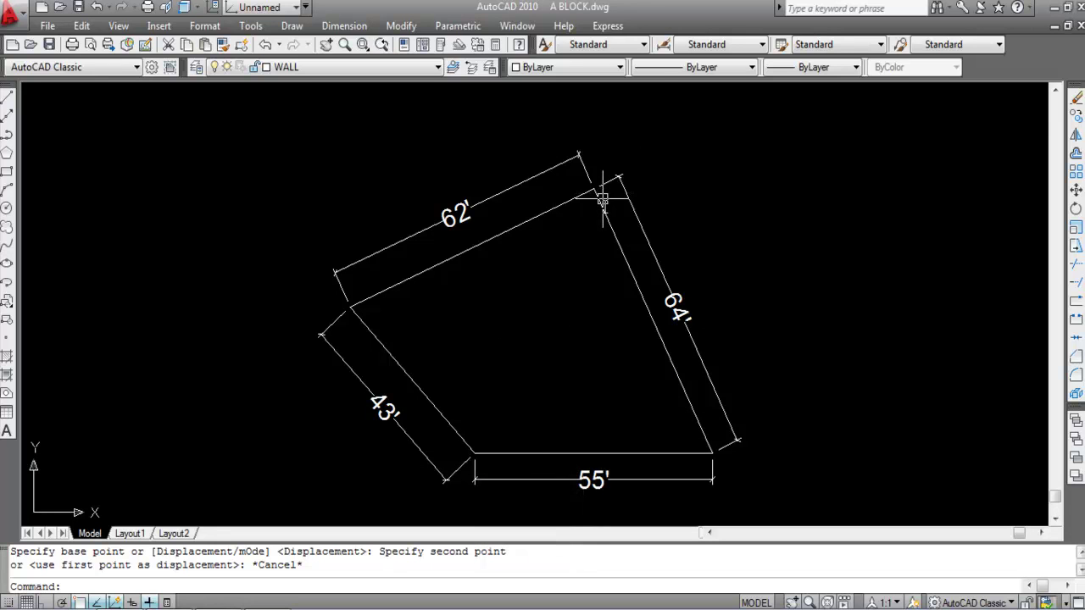
{"action": "scroll", "coordinate": [335, 263], "scroll_direction": "down", "scroll_amount": 2}
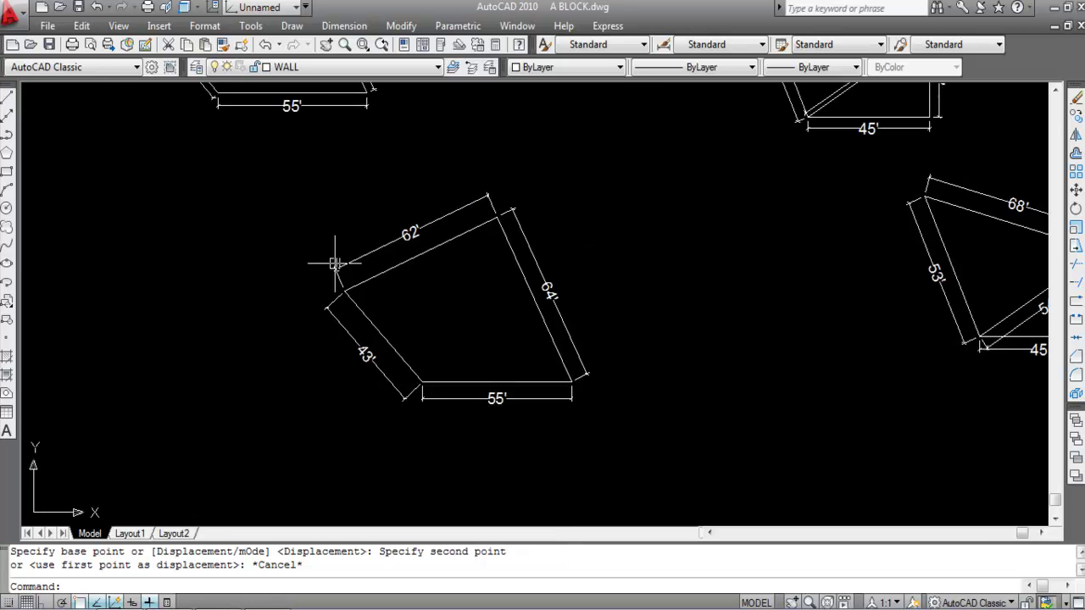
{"action": "scroll", "coordinate": [335, 263], "scroll_direction": "down", "scroll_amount": 2}
{"action": "scroll", "coordinate": [400, 296], "scroll_direction": "down", "scroll_amount": 1}
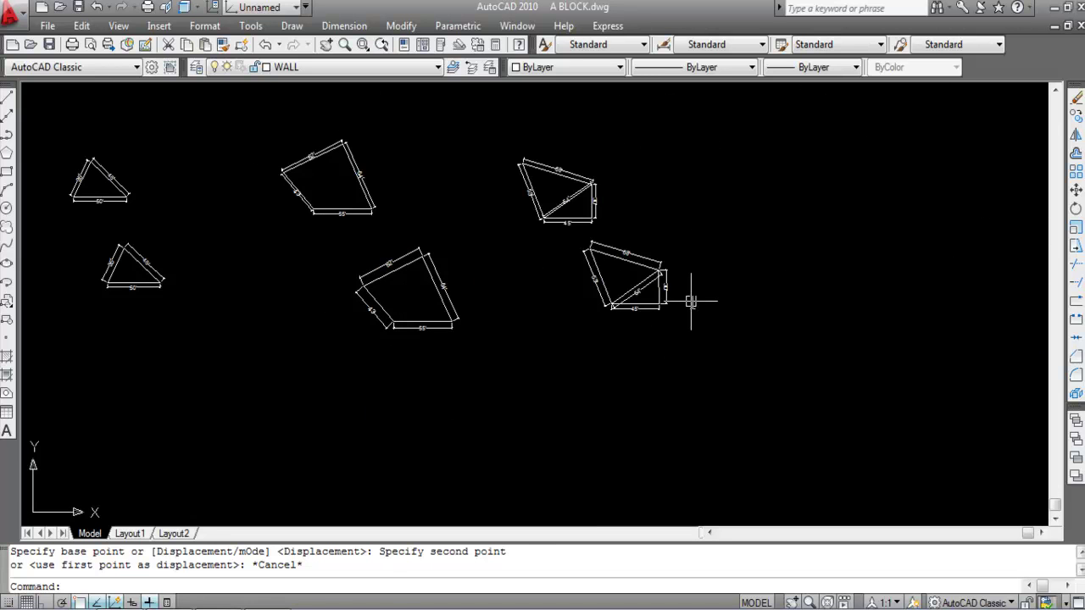
{"action": "scroll", "coordinate": [649, 235], "scroll_direction": "up", "scroll_amount": 2}
{"action": "scroll", "coordinate": [654, 283], "scroll_direction": "up", "scroll_amount": 3}
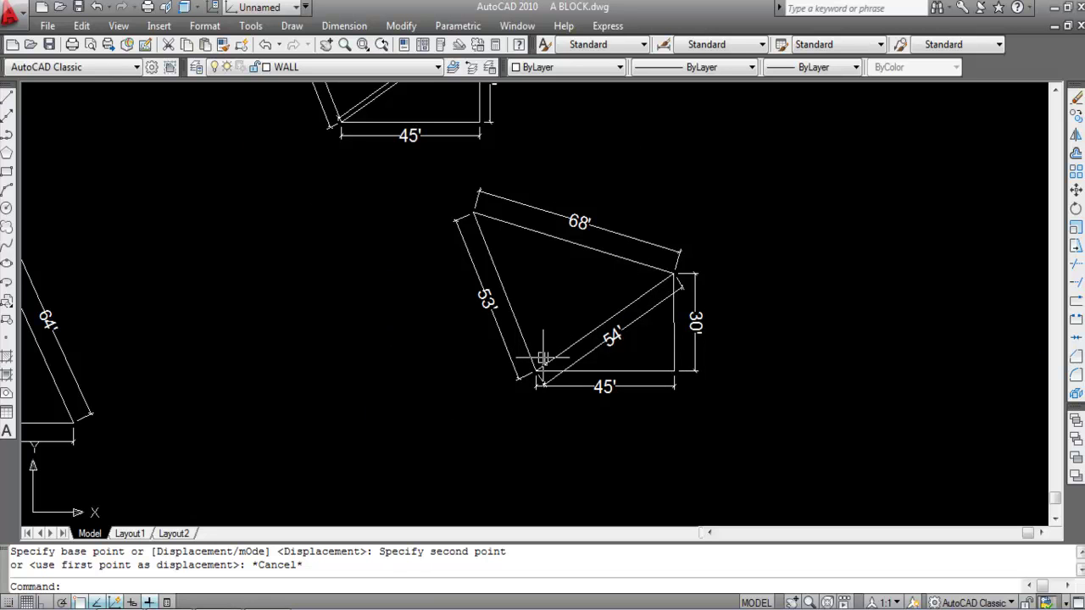
{"action": "scroll", "coordinate": [653, 272], "scroll_direction": "up", "scroll_amount": 2}
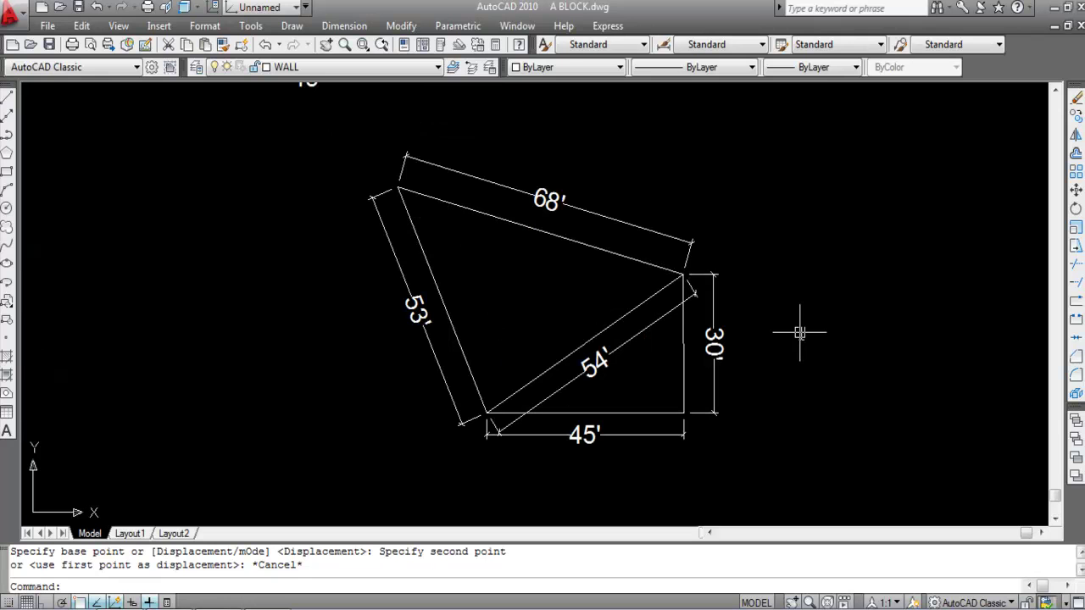
{"action": "scroll", "coordinate": [705, 279], "scroll_direction": "down", "scroll_amount": 3}
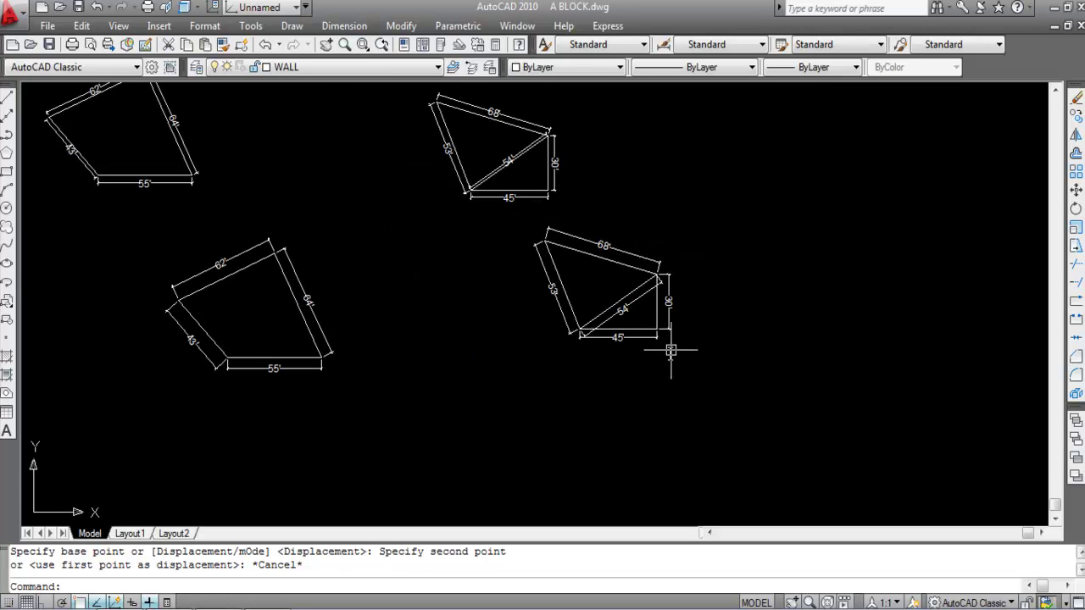
{"action": "scroll", "coordinate": [811, 386], "scroll_direction": "down", "scroll_amount": 2}
{"action": "key", "text": "ctrl+a"}
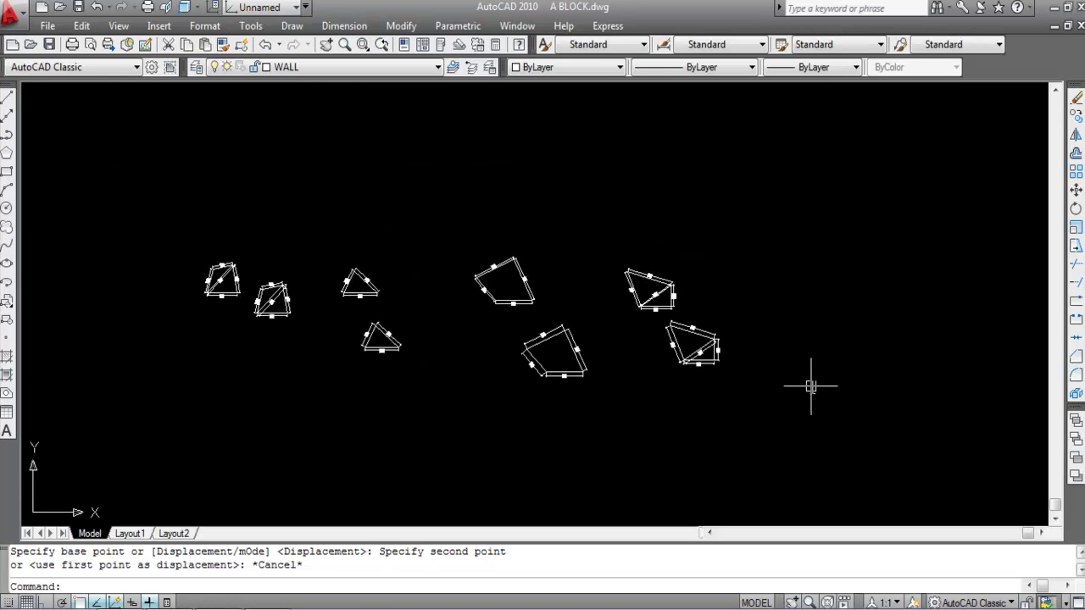